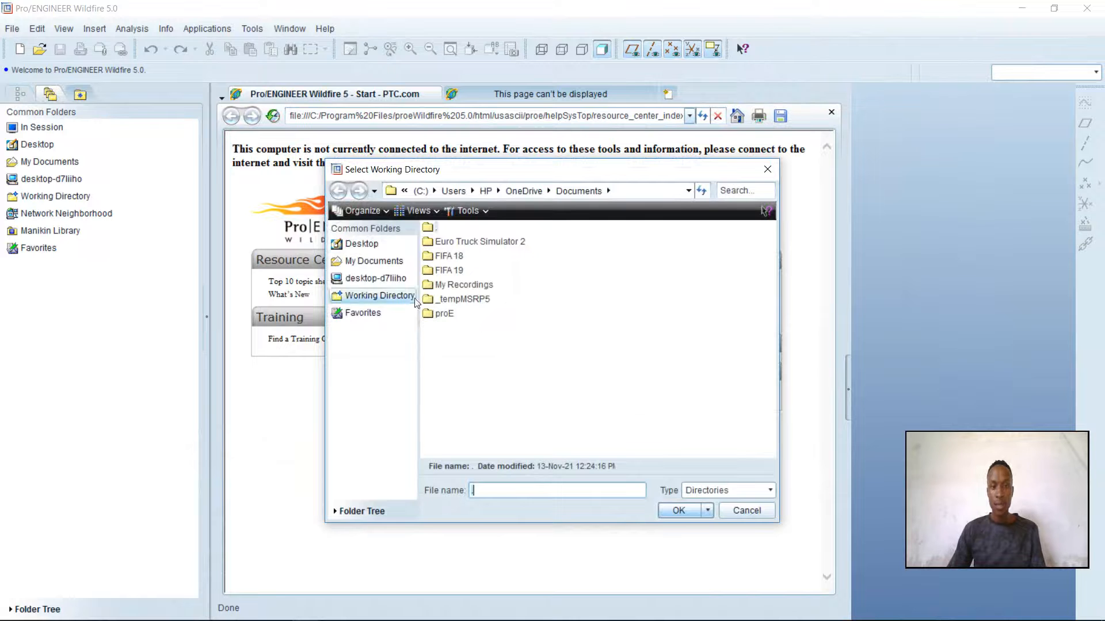
Set the working directory to the author's own folder inside MSUAS-Modules Lvl 1.1, Engineering Drawing- ENGT101 on drive E
{"action": "left_click", "coordinate": [380, 276]}
{"action": "left_click", "coordinate": [432, 273]}
{"action": "double_click", "coordinate": [432, 273]}
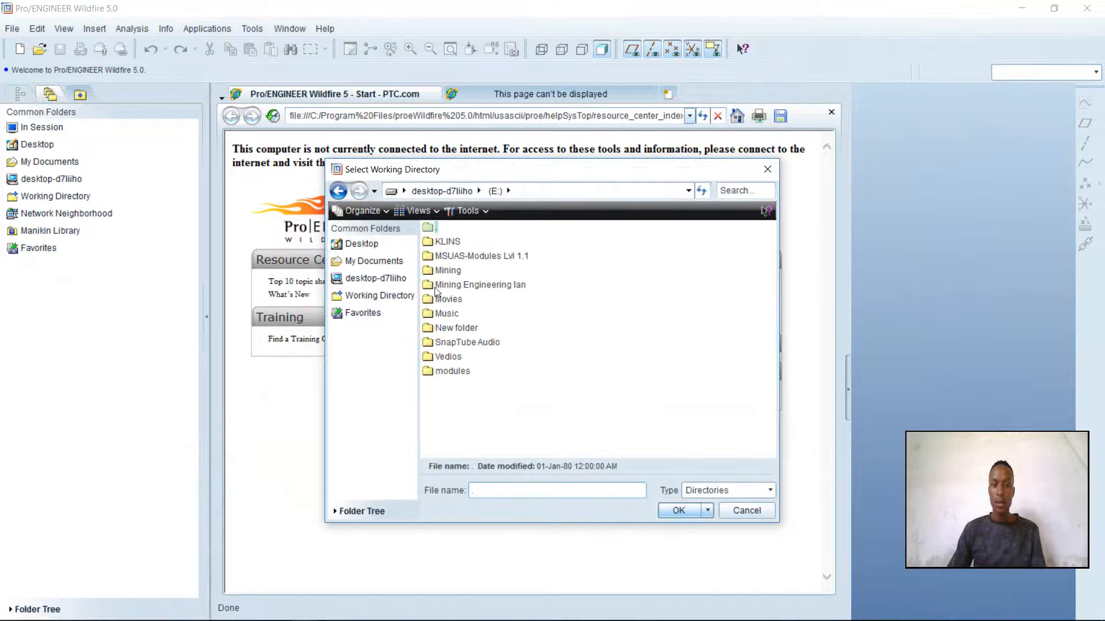
{"action": "double_click", "coordinate": [470, 256]}
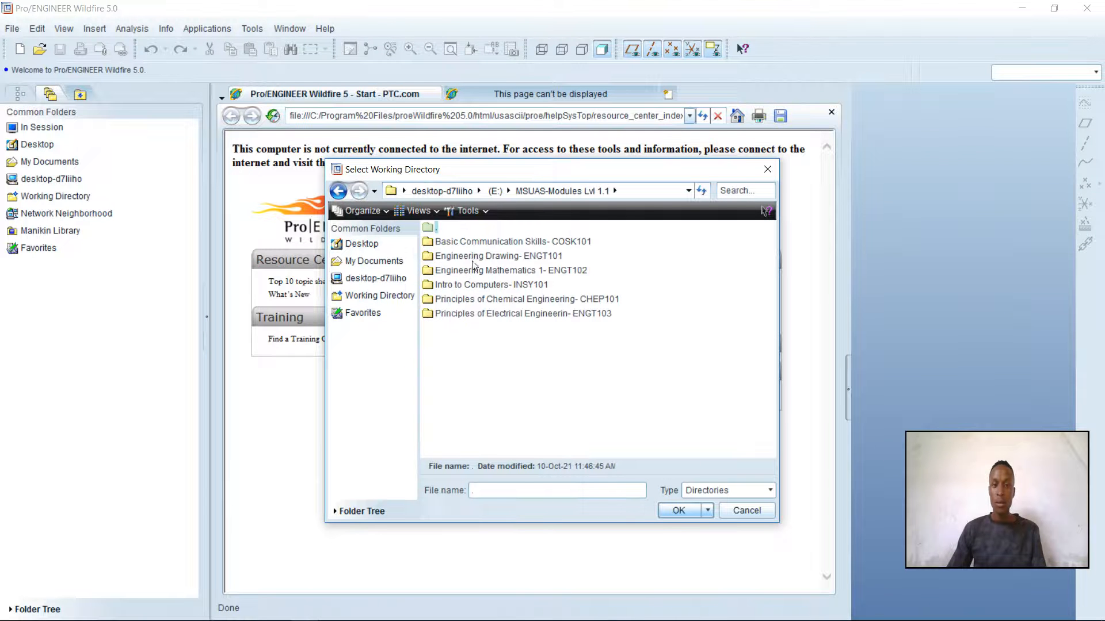
{"action": "double_click", "coordinate": [475, 257]}
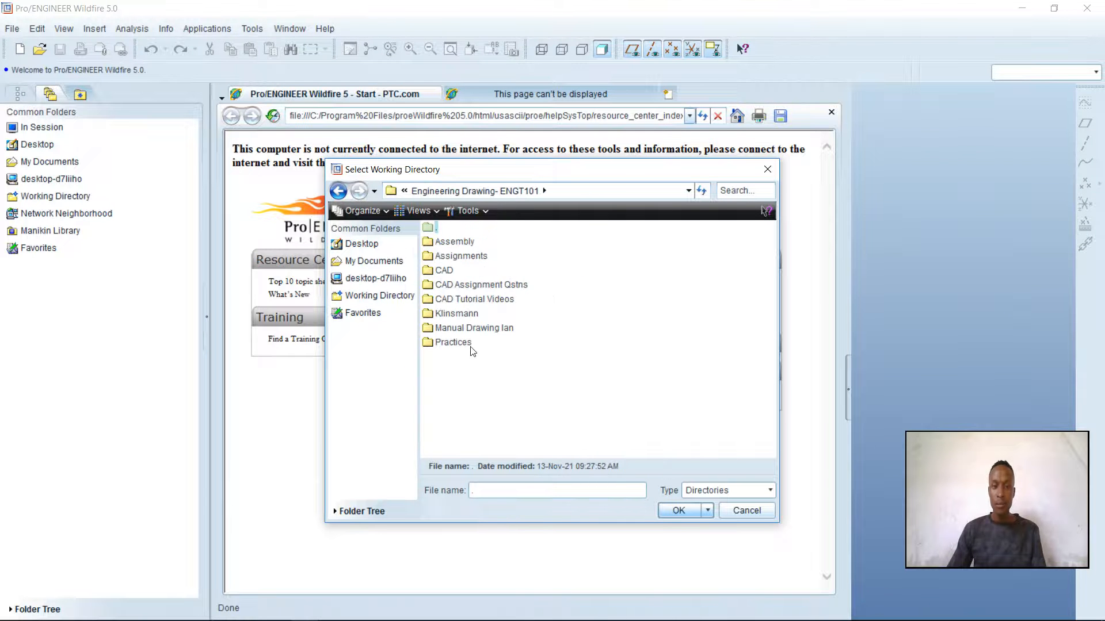
{"action": "left_click", "coordinate": [450, 315]}
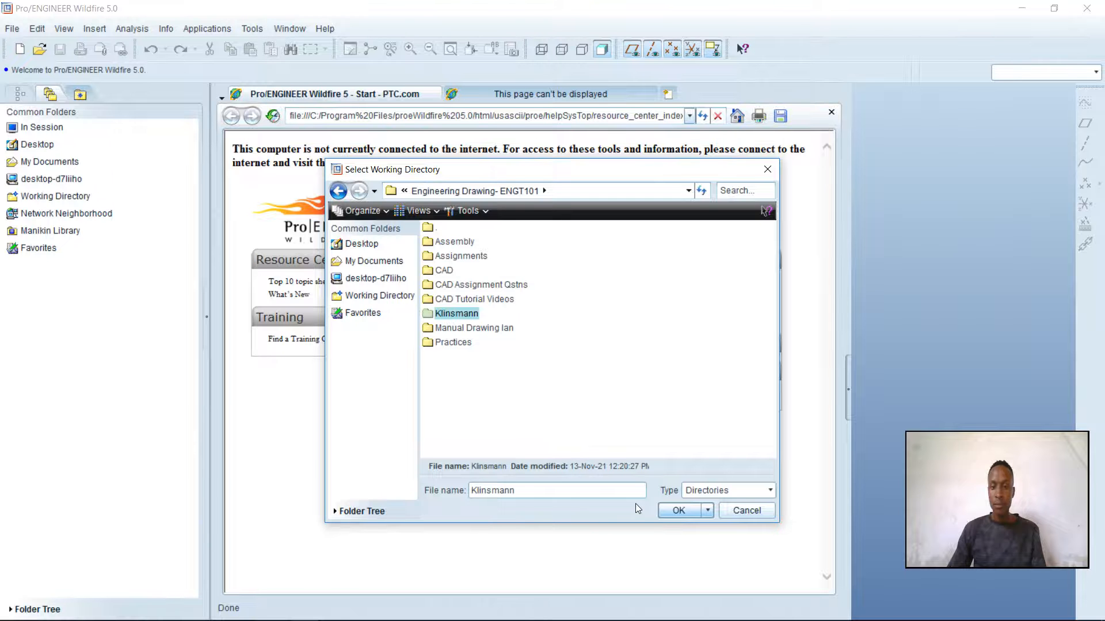
{"action": "left_click", "coordinate": [678, 510]}
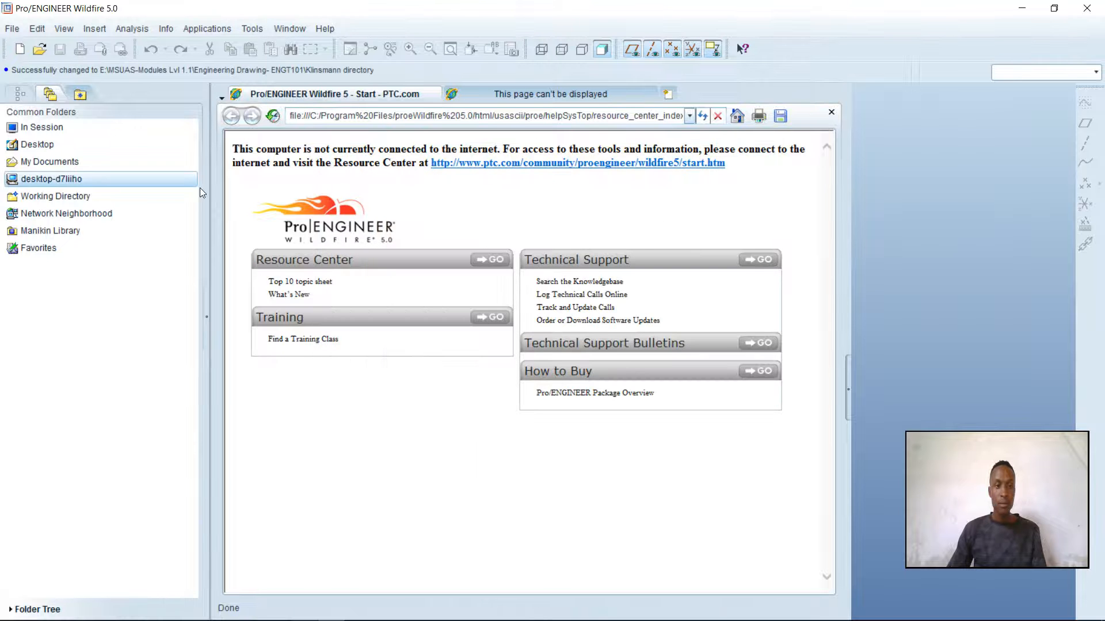
Create a solid part named PIVOT from the mmns_part_solid template, entering the modeler's name in the MODELED_BY parameter
{"action": "left_click", "coordinate": [18, 50]}
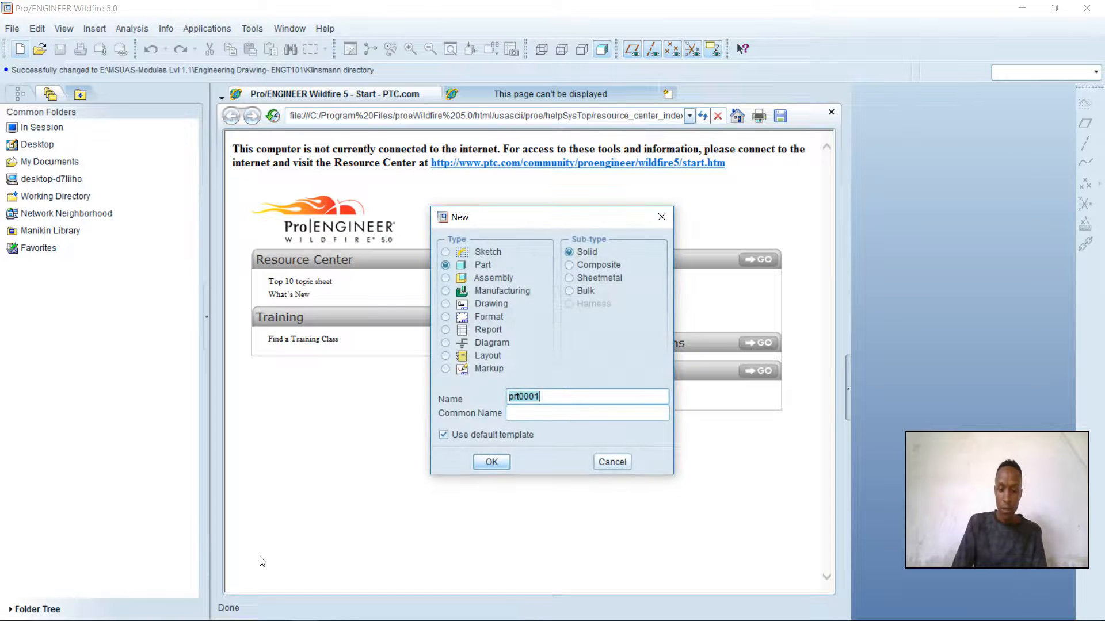
{"action": "type", "text": "Pl"}
{"action": "type", "text": "VOT"}
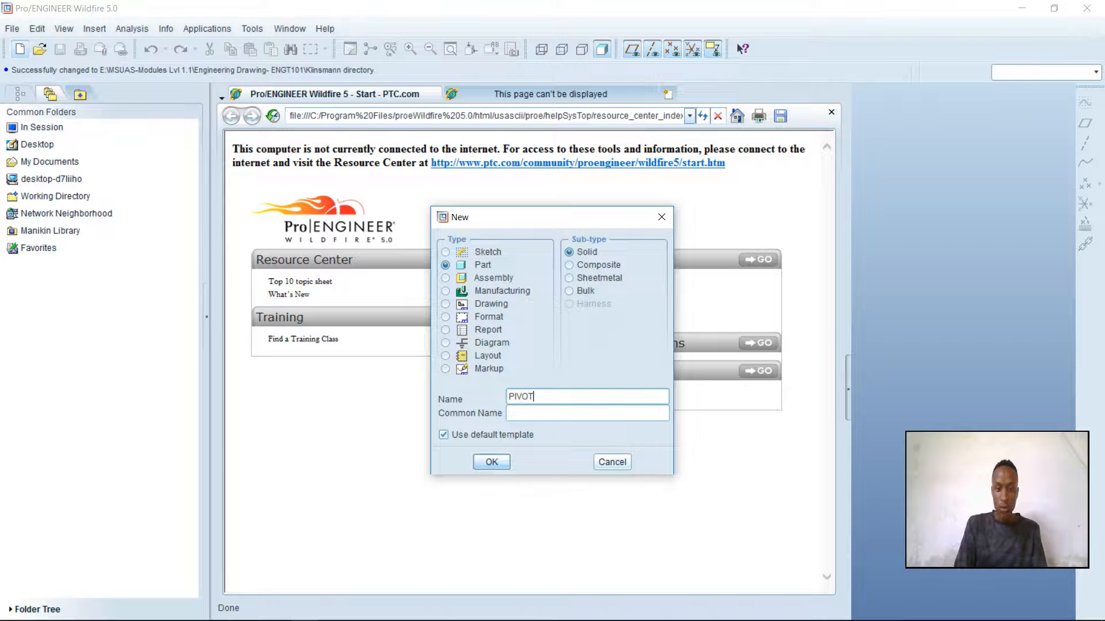
{"action": "left_click", "coordinate": [492, 463]}
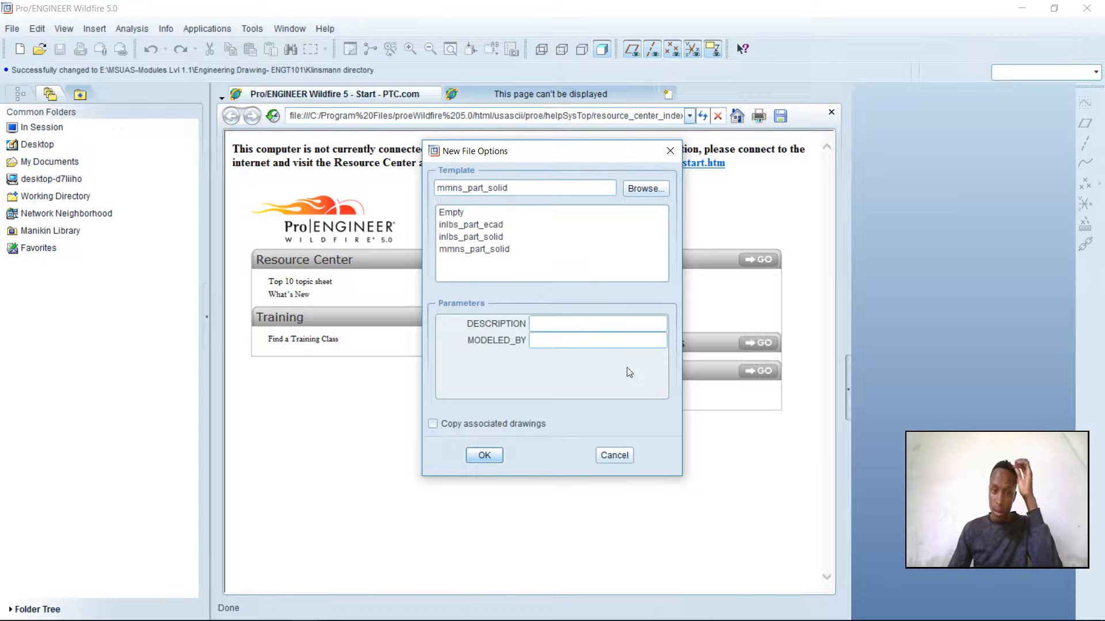
{"action": "type", "text": "KL"}
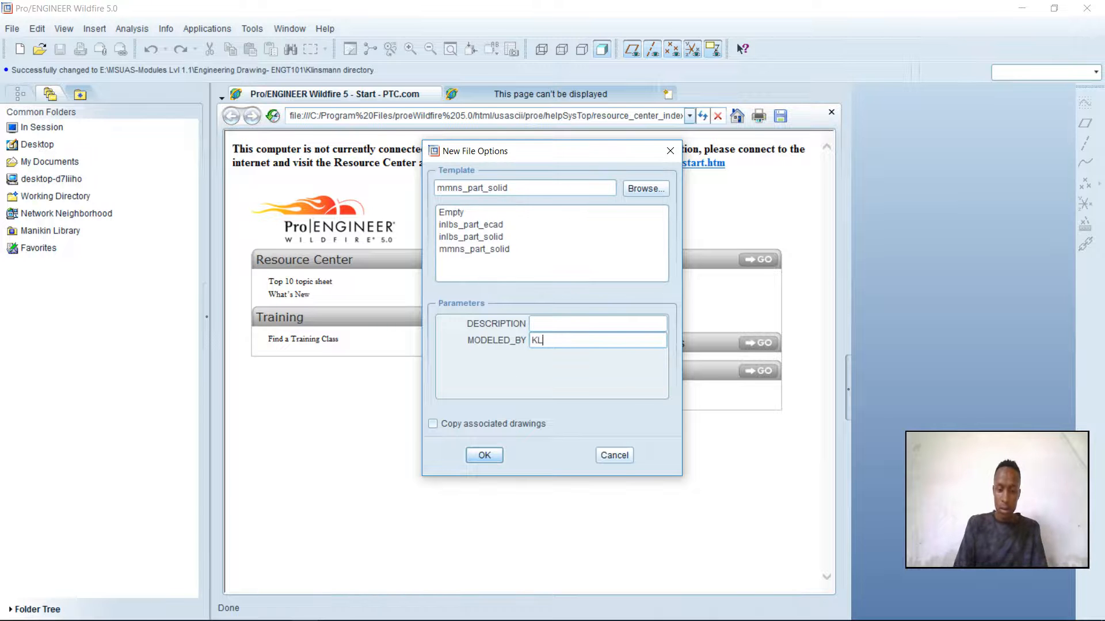
{"action": "type", "text": "INSMANN"}
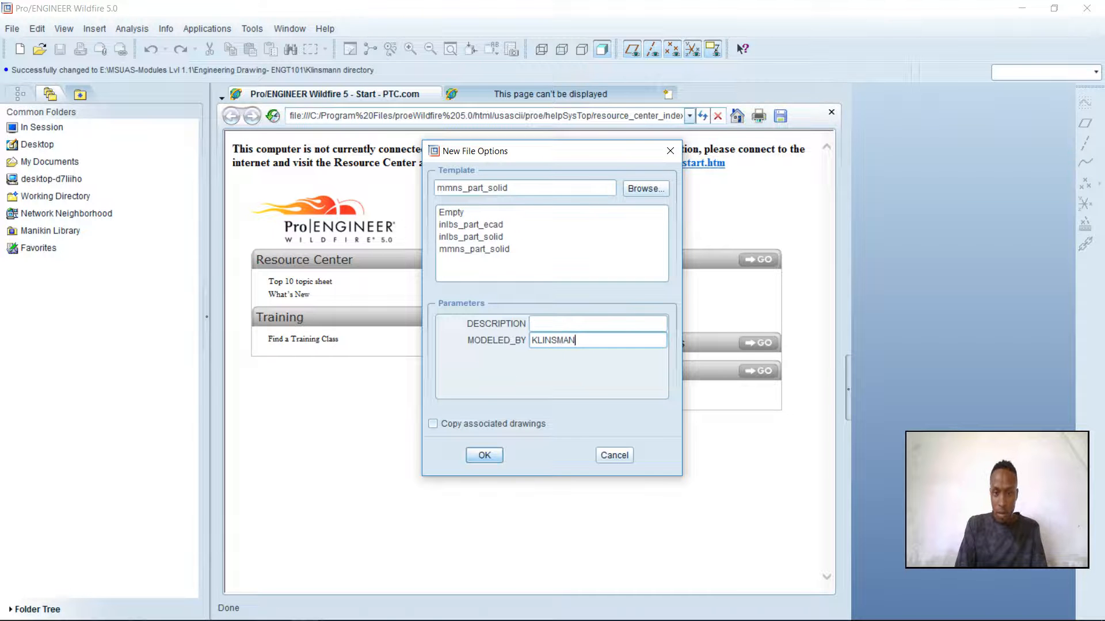
{"action": "left_click", "coordinate": [494, 455]}
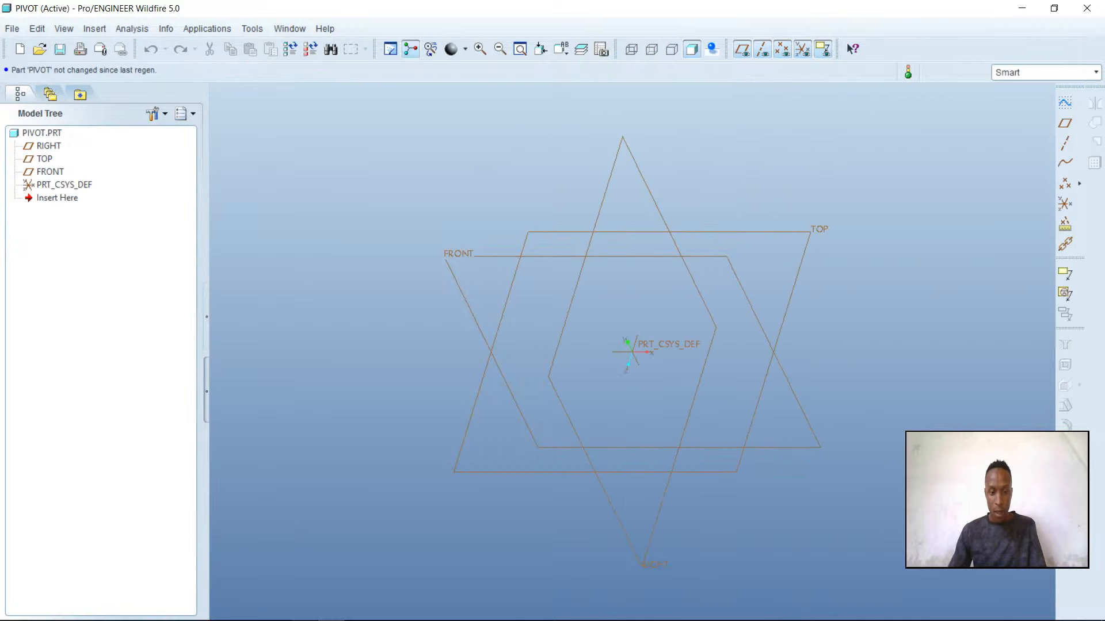
Consult the Pivot drawing in CAD assignment 7.pdf, and start a sketch on the FRONT plane with RIGHT as the orientation reference
{"action": "mouse_move", "coordinate": [299, 618]}
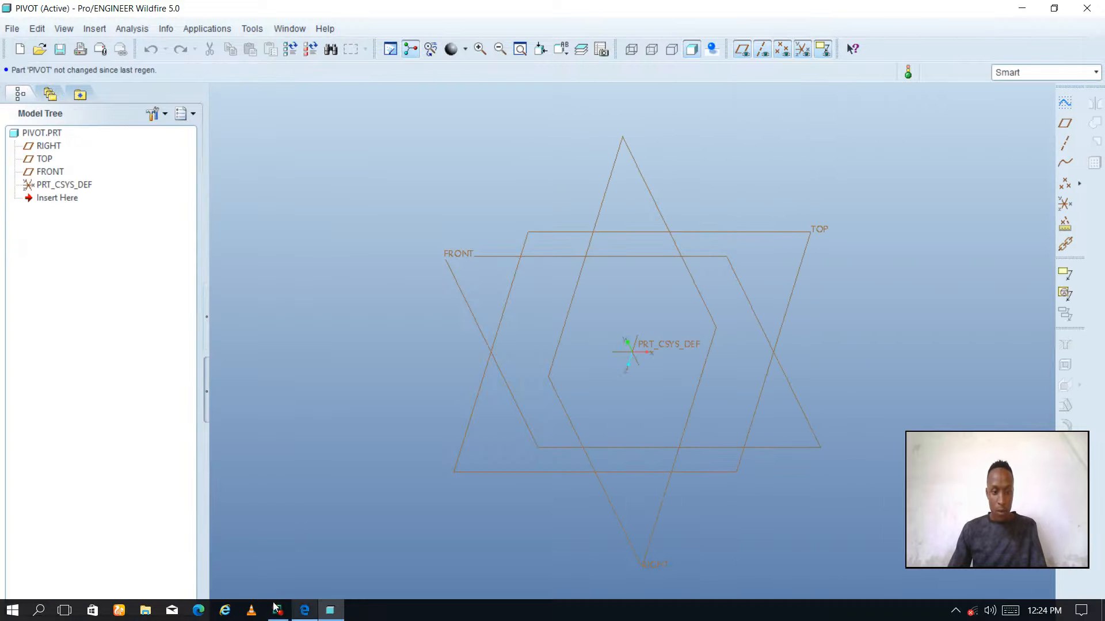
{"action": "left_click", "coordinate": [304, 611]}
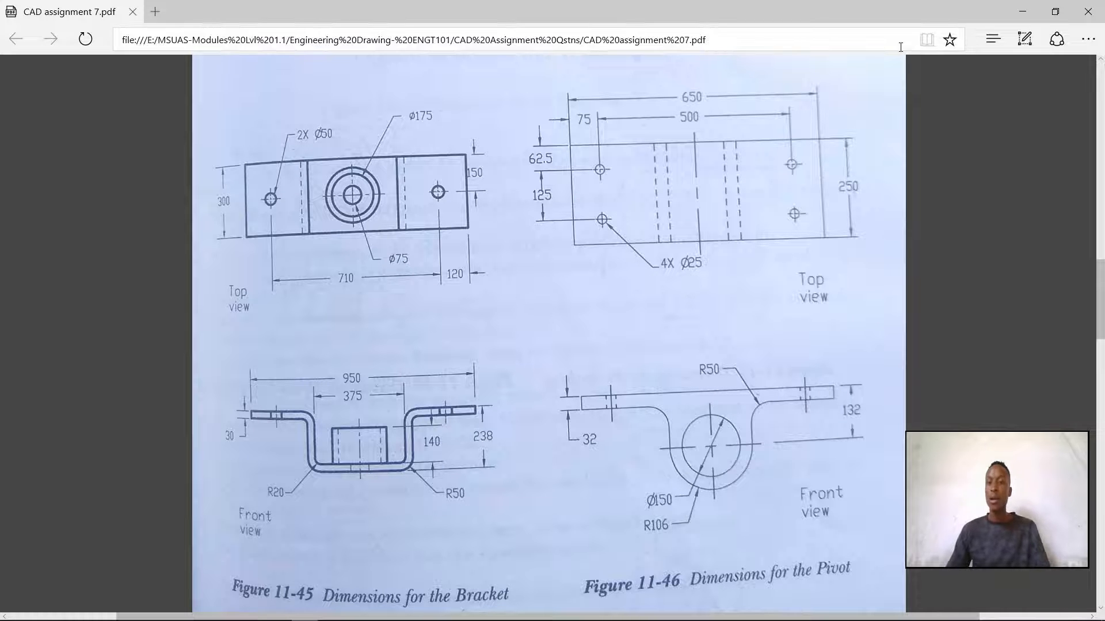
{"action": "left_click", "coordinate": [1022, 13]}
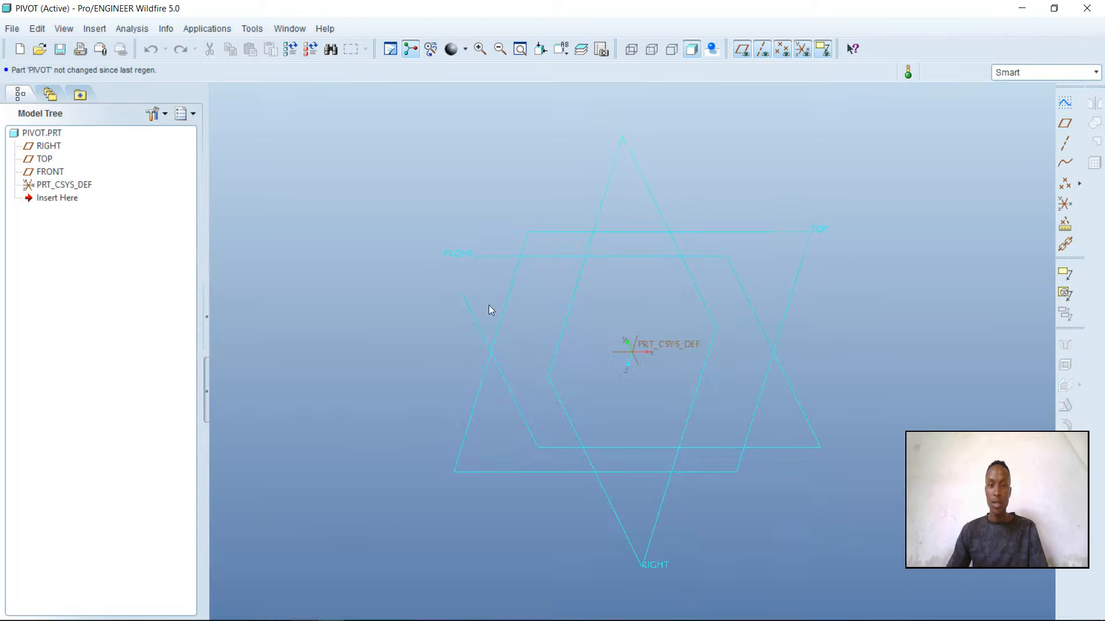
{"action": "left_click", "coordinate": [475, 257]}
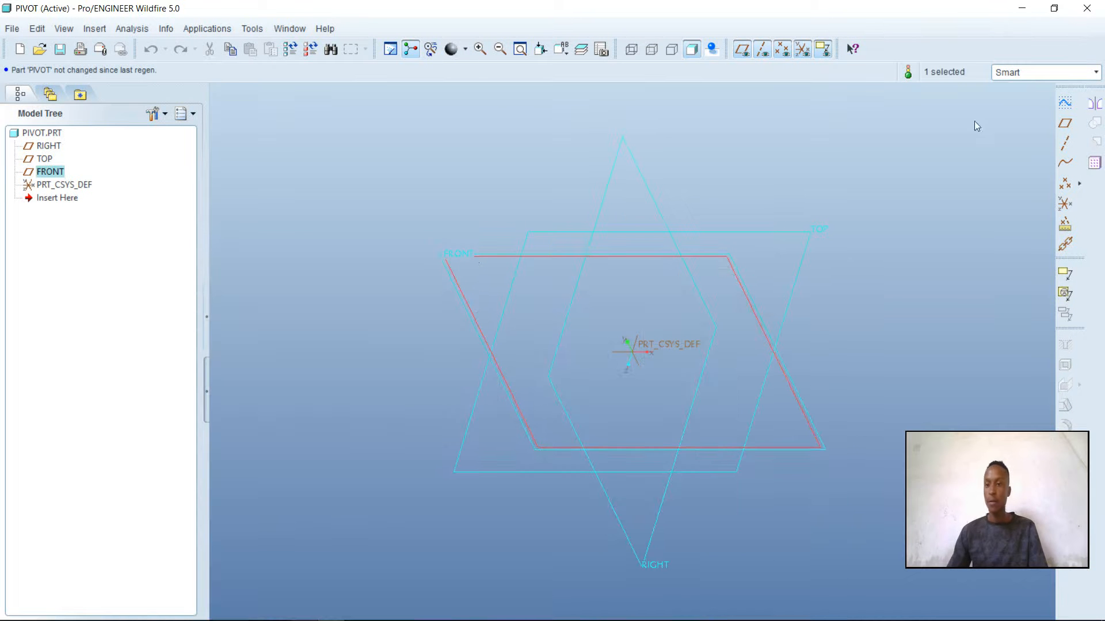
{"action": "left_click", "coordinate": [1066, 102]}
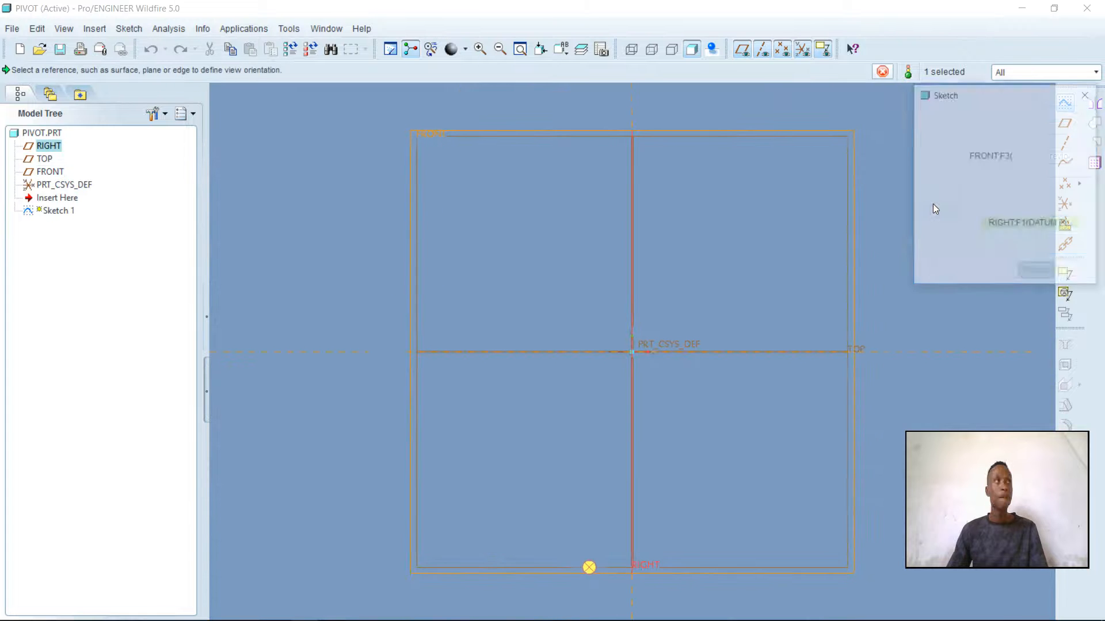
{"action": "left_click", "coordinate": [1036, 274]}
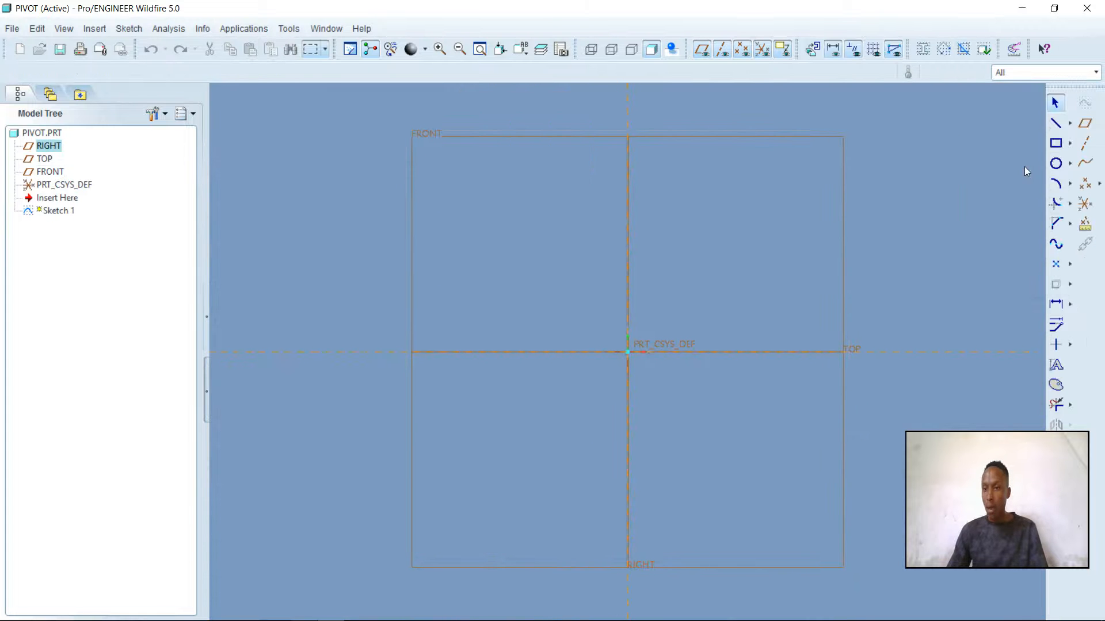
Sketch a horizontal rectangle about 386 mm wide across the origin, extending equally above and below the TOP plane
{"action": "left_click", "coordinate": [1056, 145]}
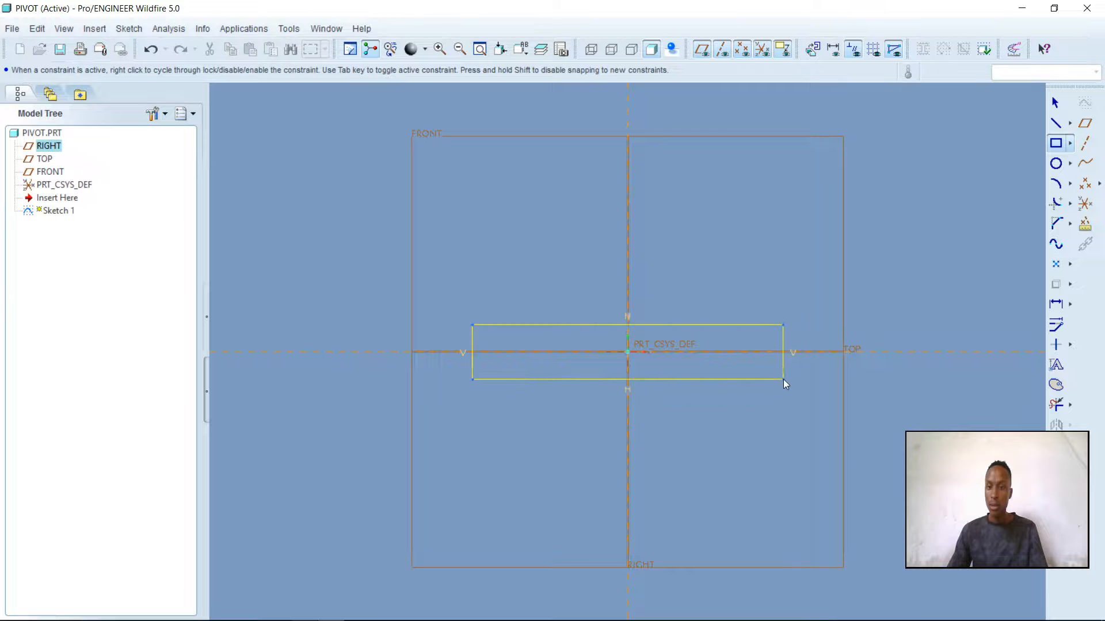
{"action": "left_click", "coordinate": [799, 378]}
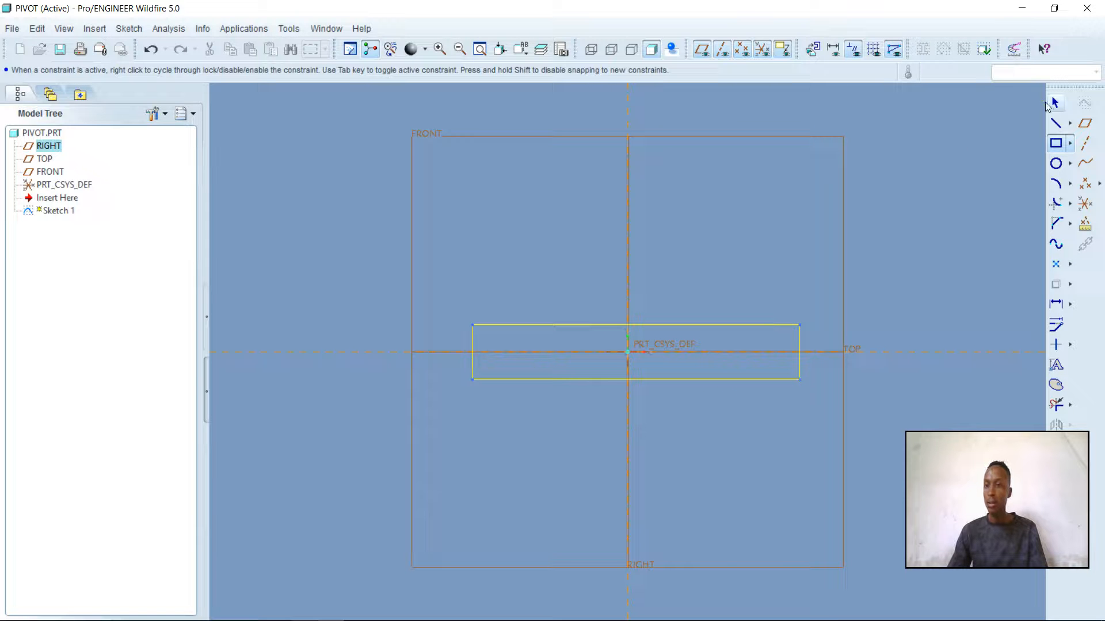
{"action": "left_click", "coordinate": [1057, 102]}
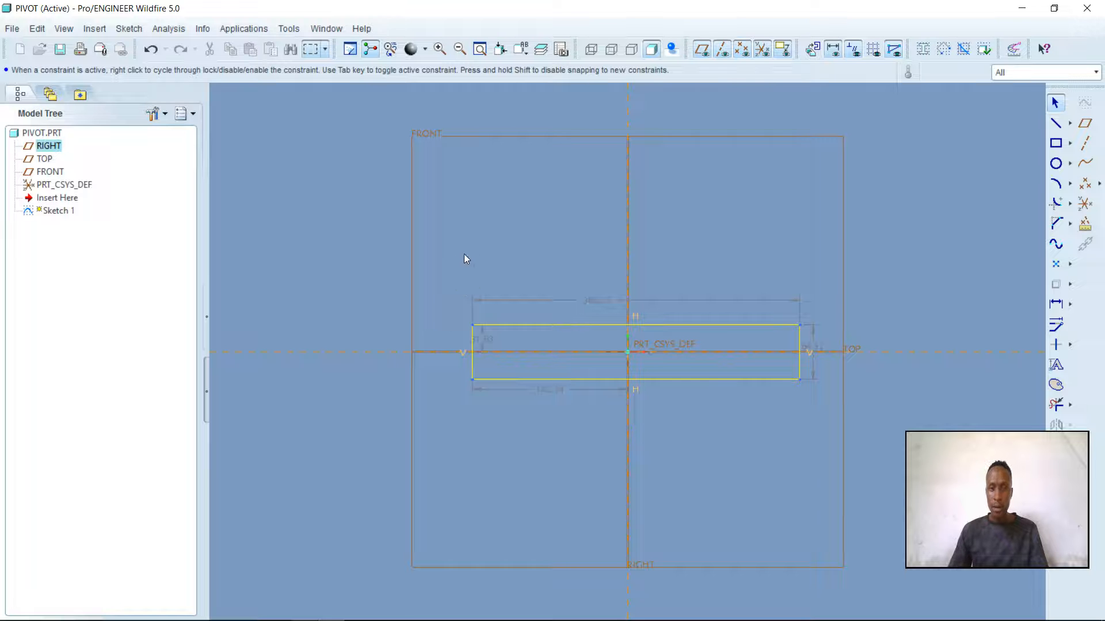
Open all of the rectangle's dimensions for modification together, with automatic regeneration turned off
{"action": "left_click_drag", "start_coordinate": [464, 254], "coordinate": [852, 415]}
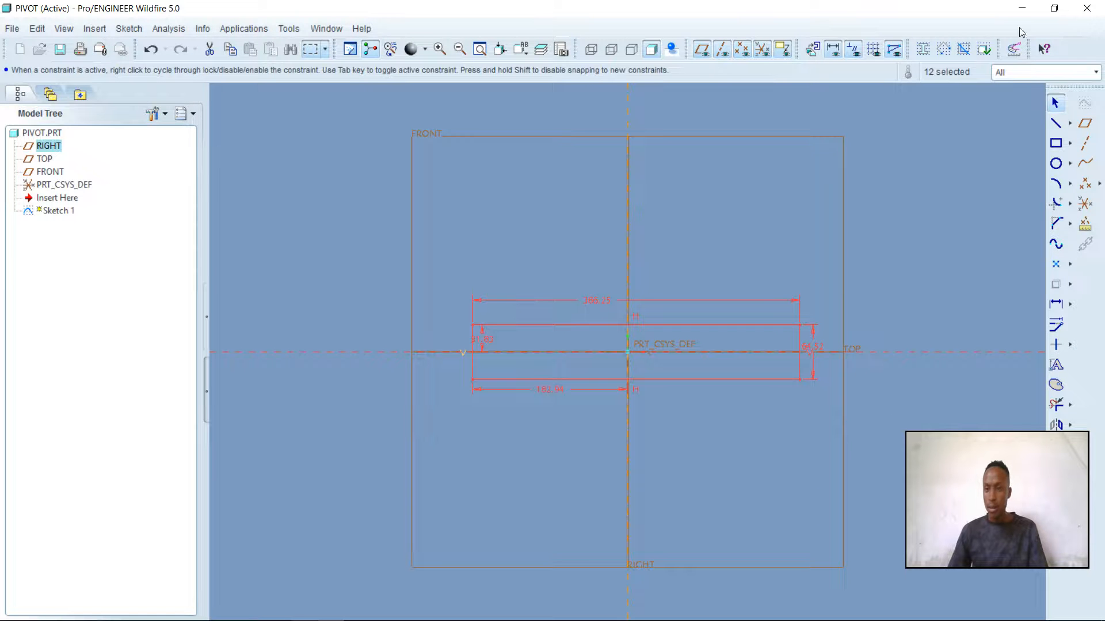
{"action": "left_click", "coordinate": [1057, 325]}
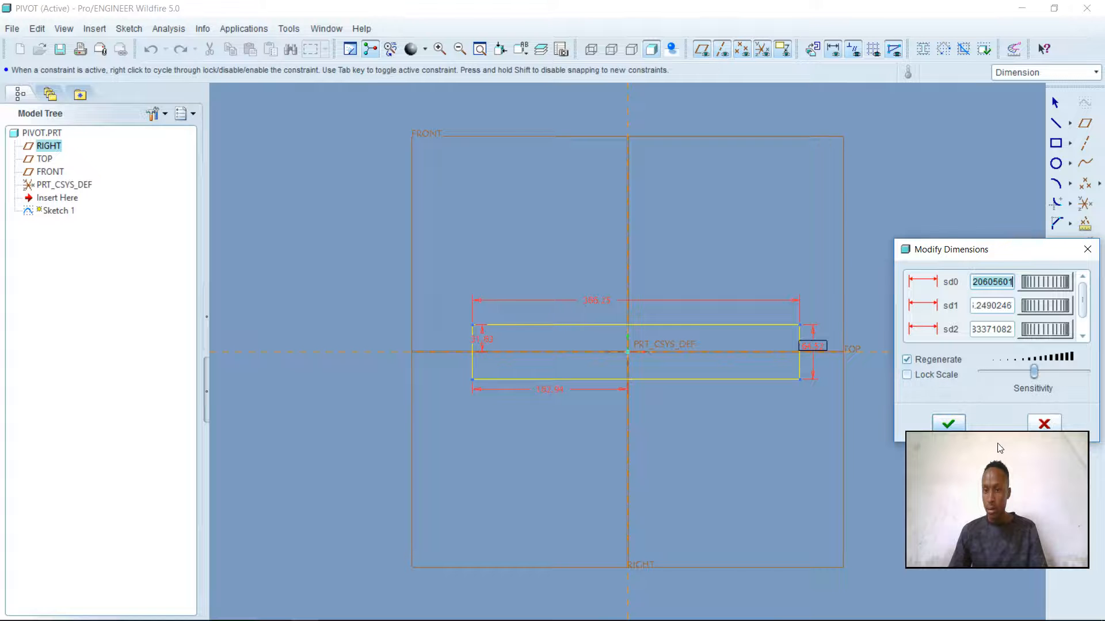
{"action": "left_click_drag", "start_coordinate": [990, 471], "coordinate": [996, 507]}
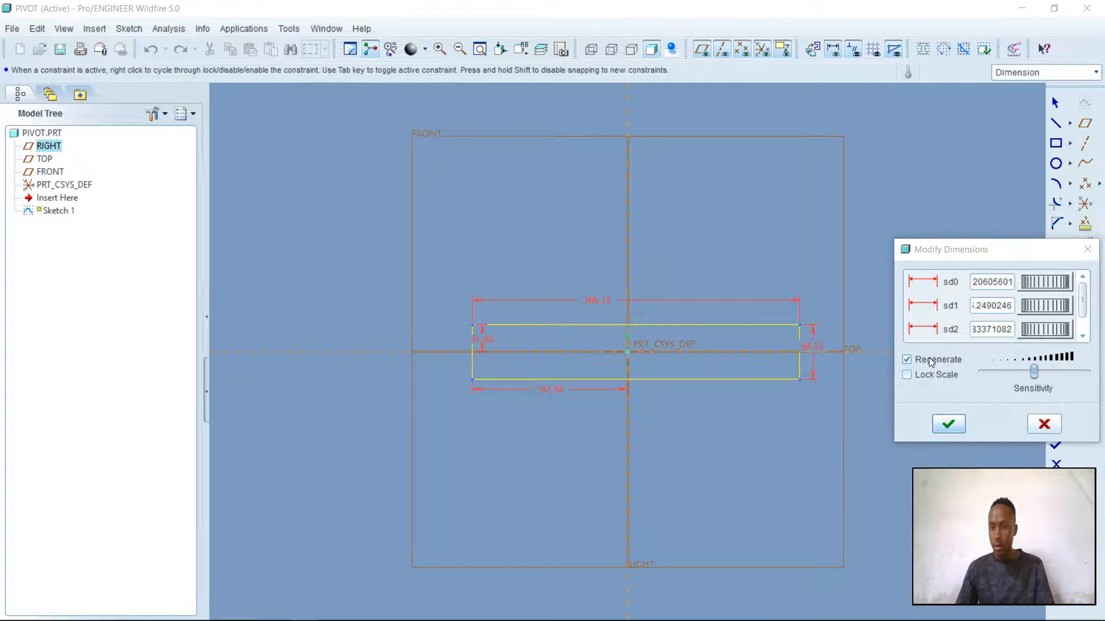
{"action": "left_click", "coordinate": [906, 360]}
Set the rectangle's height to 32 mm, following the plate thickness in the Pivot drawing in CAD assignment 7.pdf
{"action": "left_click", "coordinate": [980, 283]}
{"action": "key", "text": "BackSpace"}
{"action": "key", "text": "BackSpace"}
{"action": "key", "text": "BackSpace"}
{"action": "key", "text": "BackSpace"}
{"action": "key", "text": "BackSpace"}
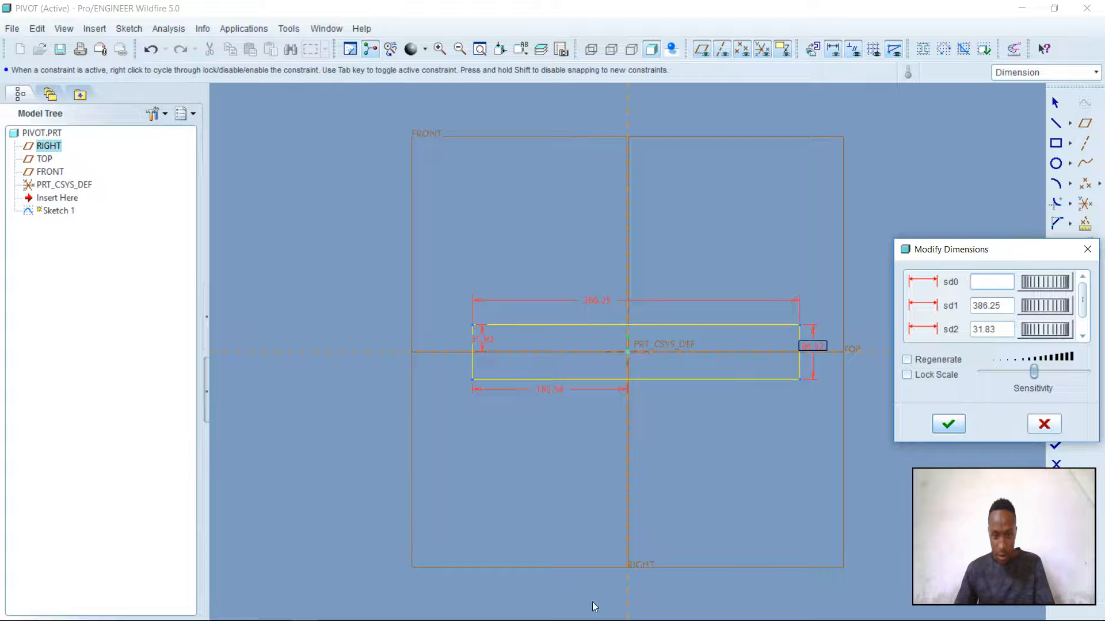
{"action": "mouse_move", "coordinate": [331, 620]}
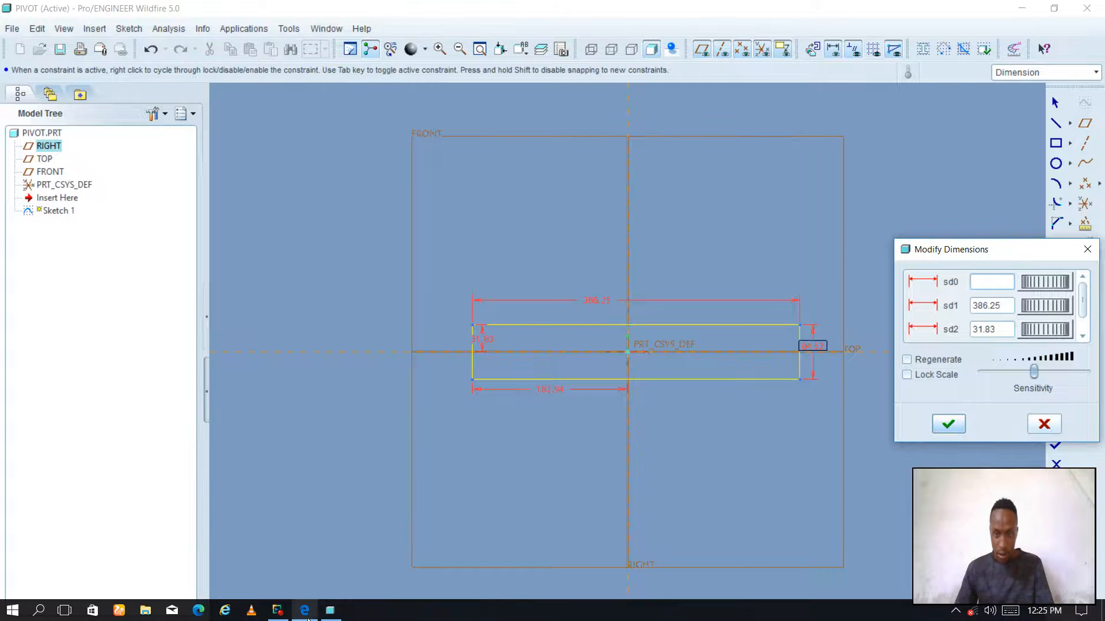
{"action": "left_click", "coordinate": [306, 611]}
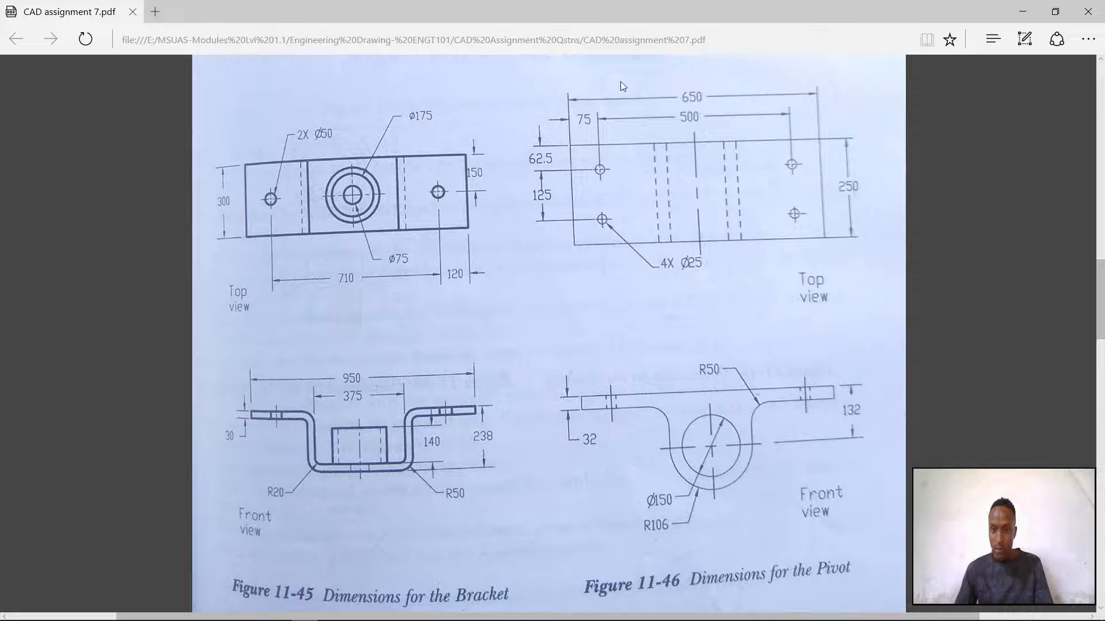
{"action": "mouse_move", "coordinate": [313, 619]}
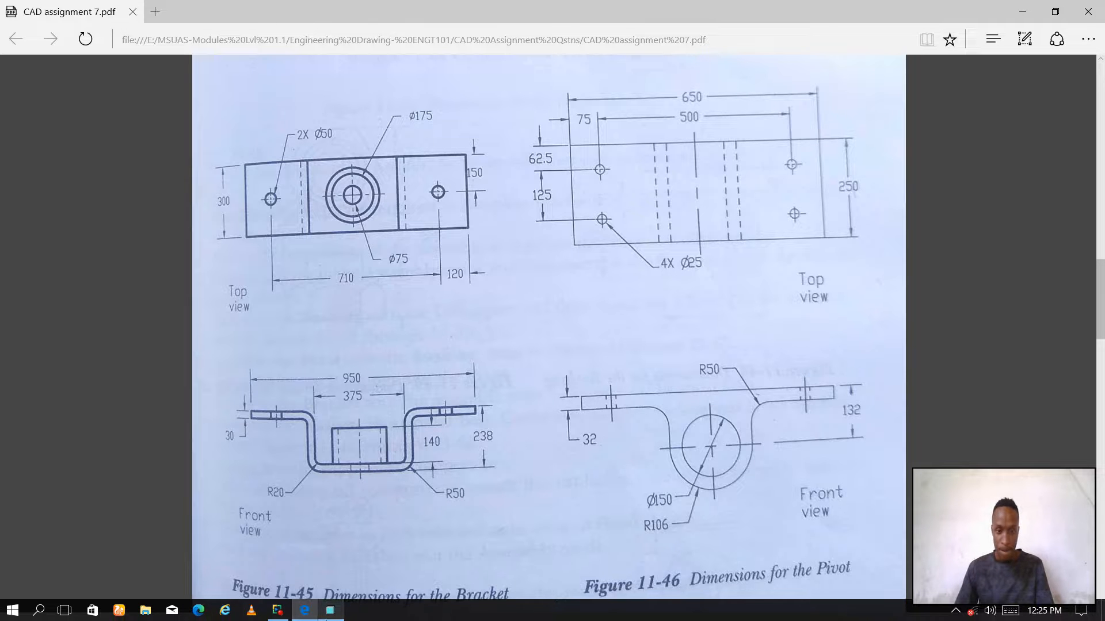
{"action": "left_click", "coordinate": [340, 614]}
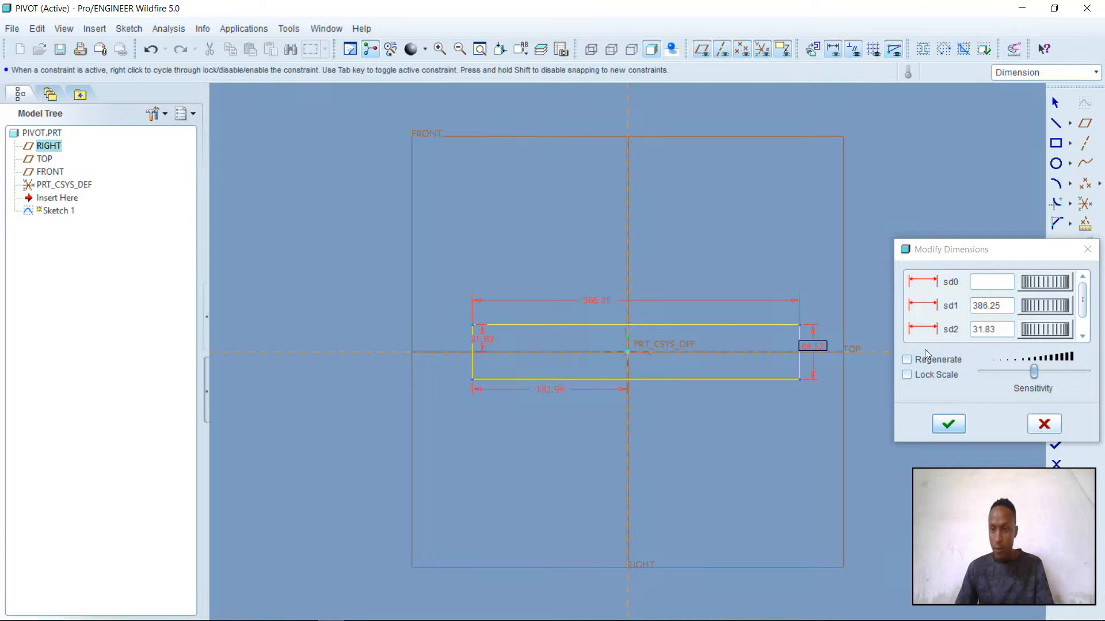
{"action": "left_click", "coordinate": [996, 283]}
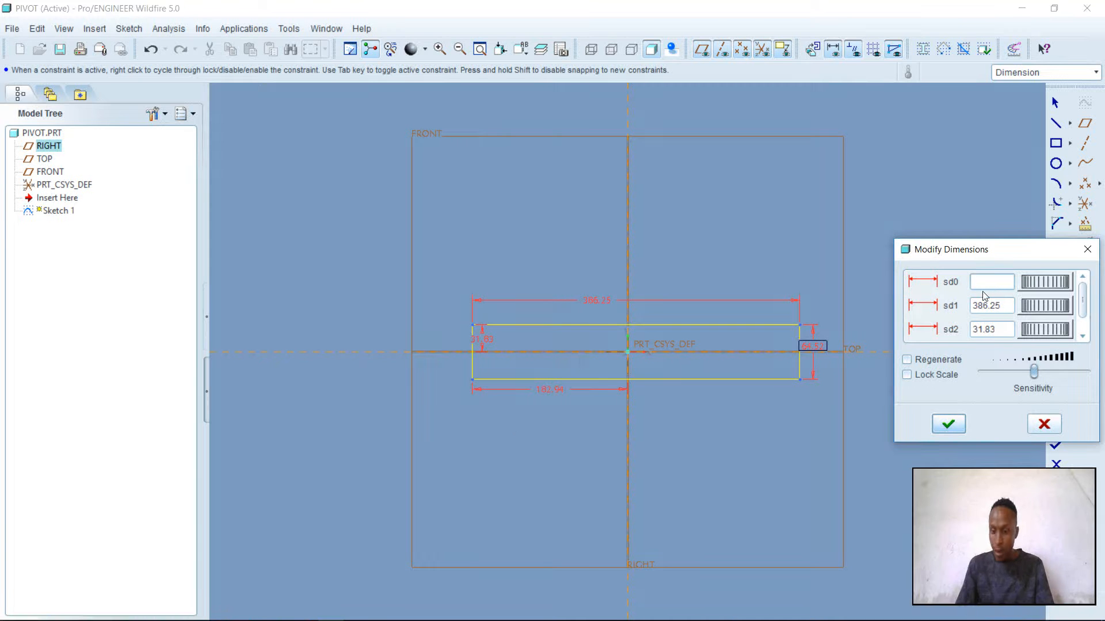
{"action": "type", "text": "32"}
{"action": "key", "text": "Return"}
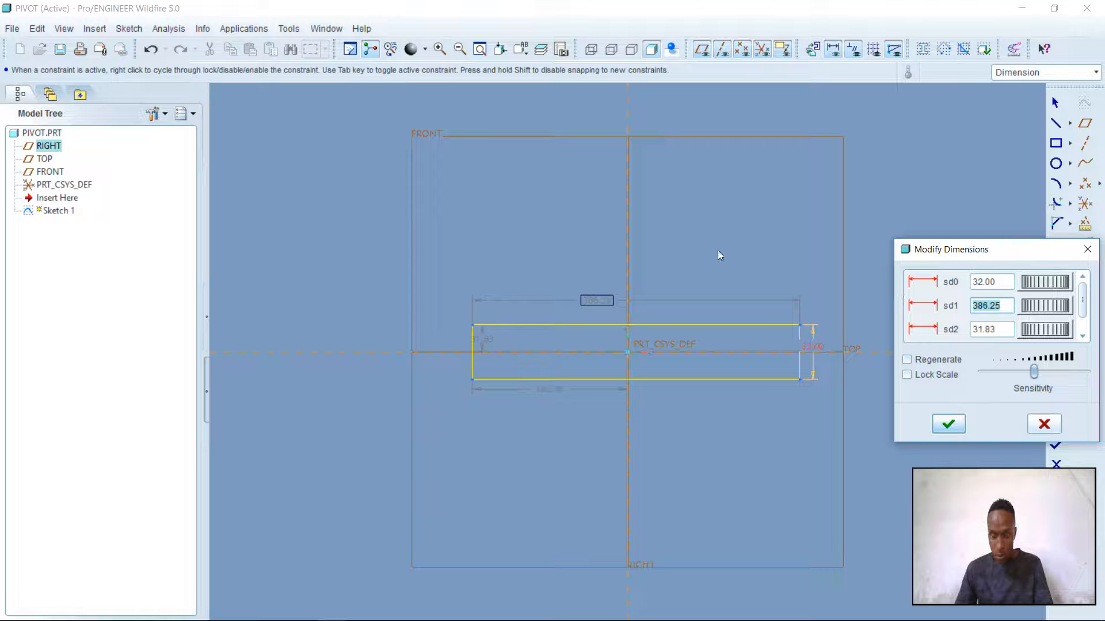
Set the rectangle's width to 650 mm, its upper edge 16 mm from the TOP plane and its left edge 650/2 from the RIGHT plane
{"action": "type", "text": "650"}
{"action": "key", "text": "Return"}
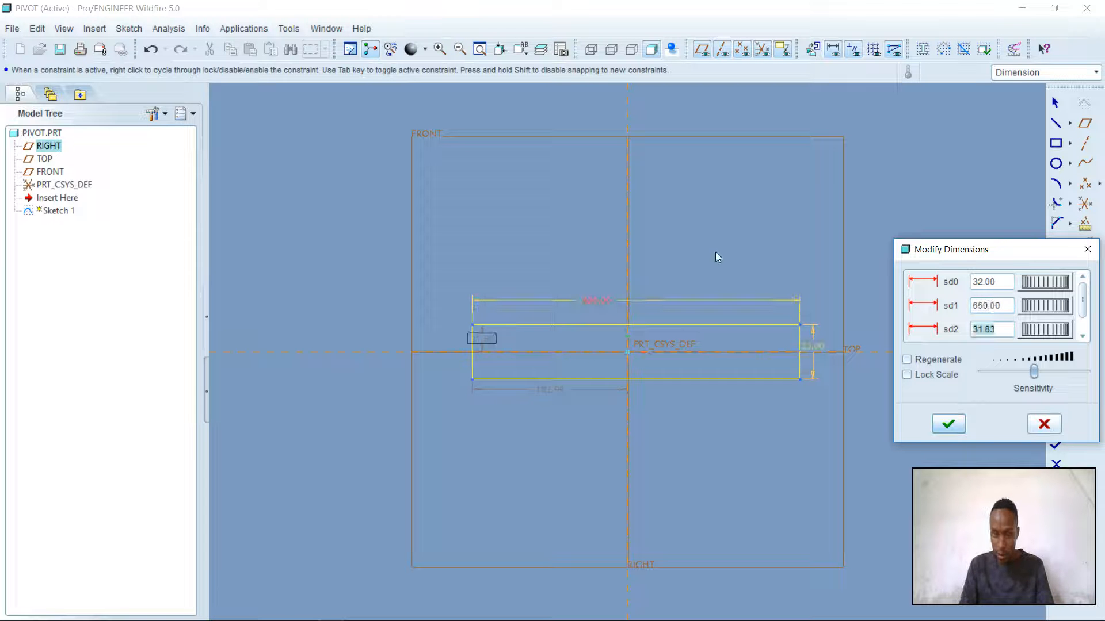
{"action": "type", "text": "16"}
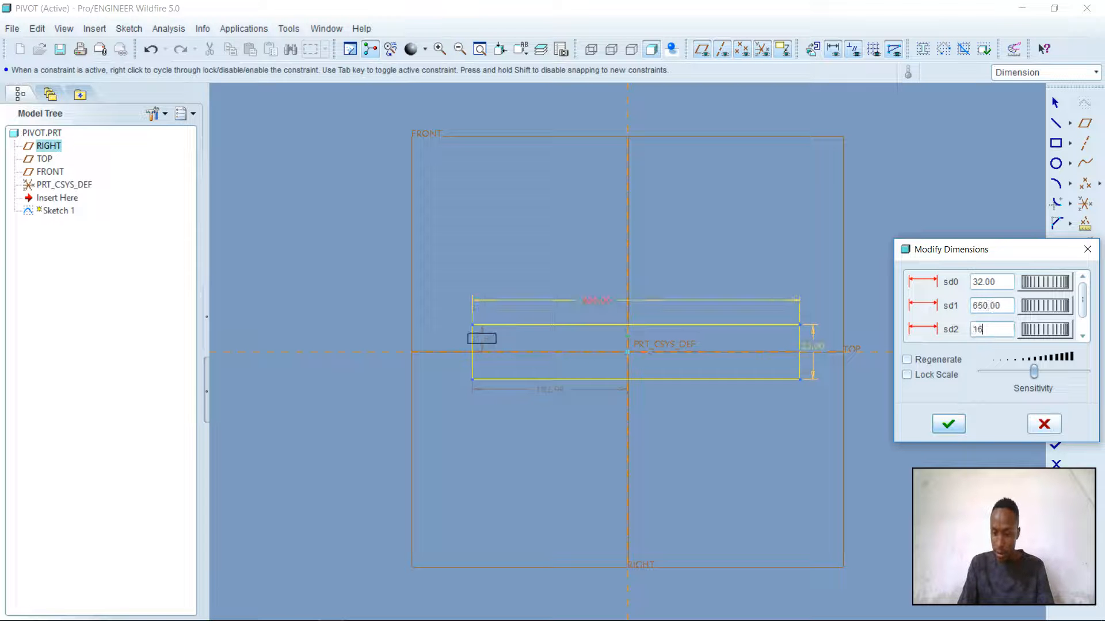
{"action": "key", "text": "Return"}
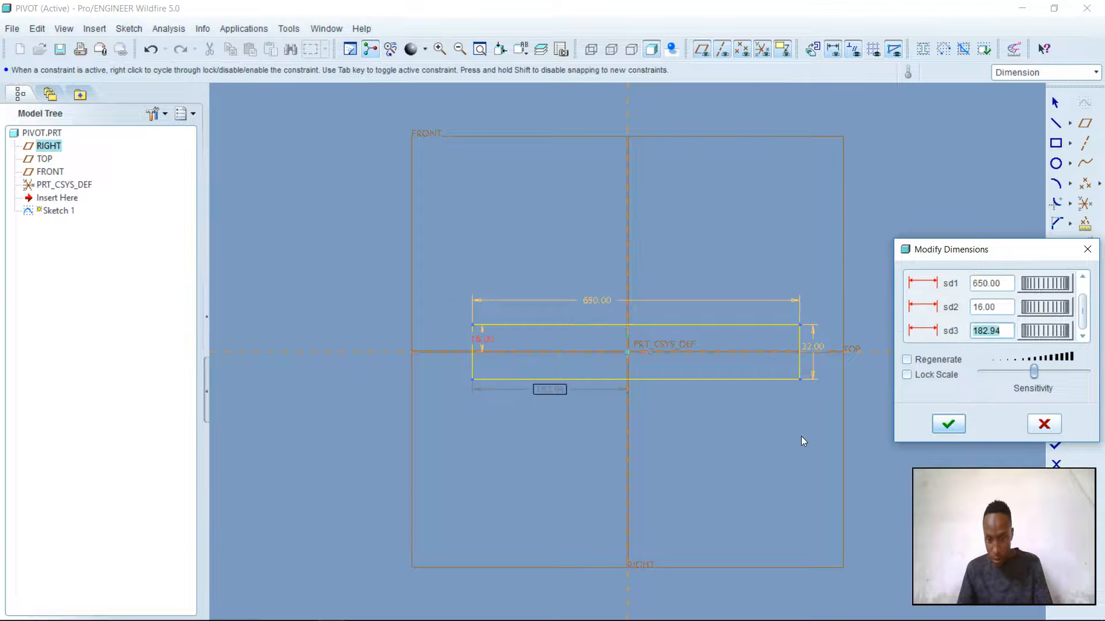
{"action": "type", "text": "650/2"}
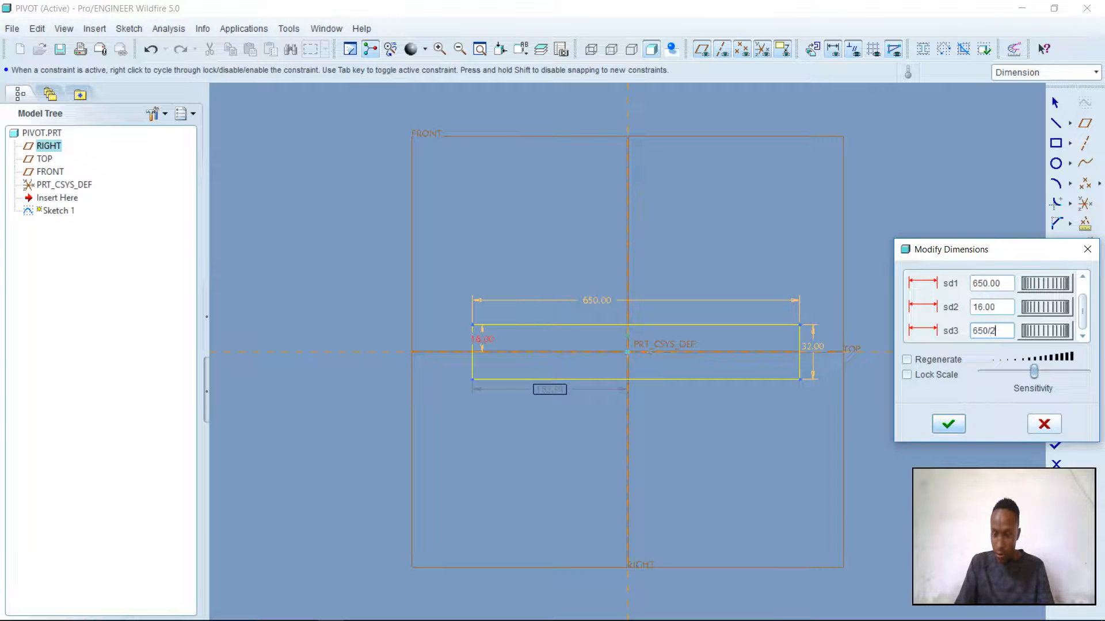
{"action": "key", "text": "Return"}
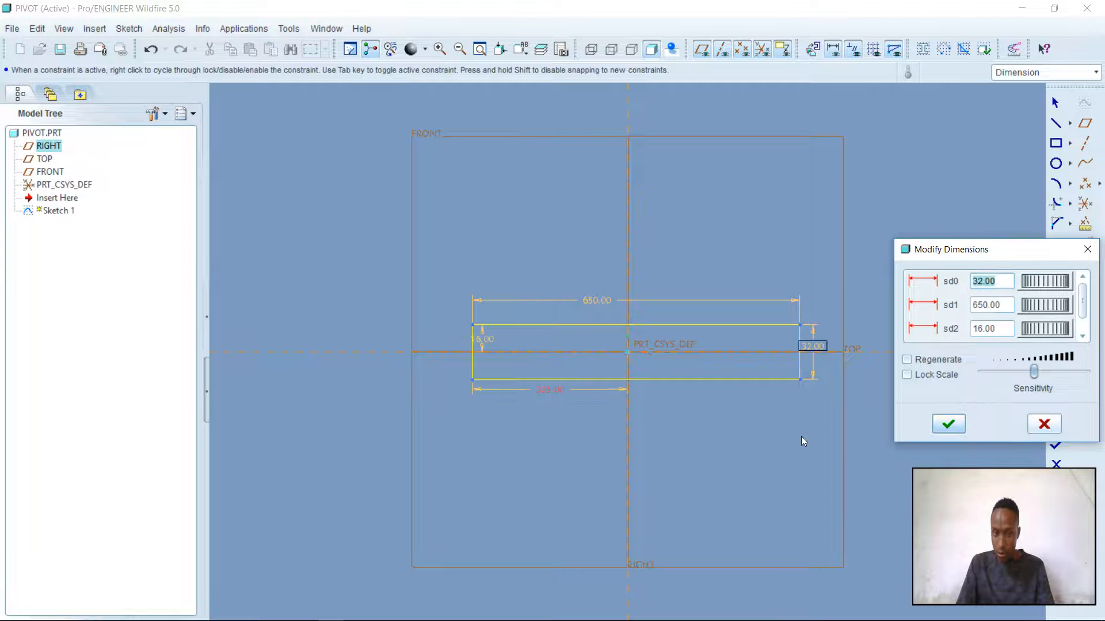
Apply the modified rectangle dimensions with regeneration turned on, and check the Pivot front view in CAD assignment 7.pdf
{"action": "left_click", "coordinate": [907, 360]}
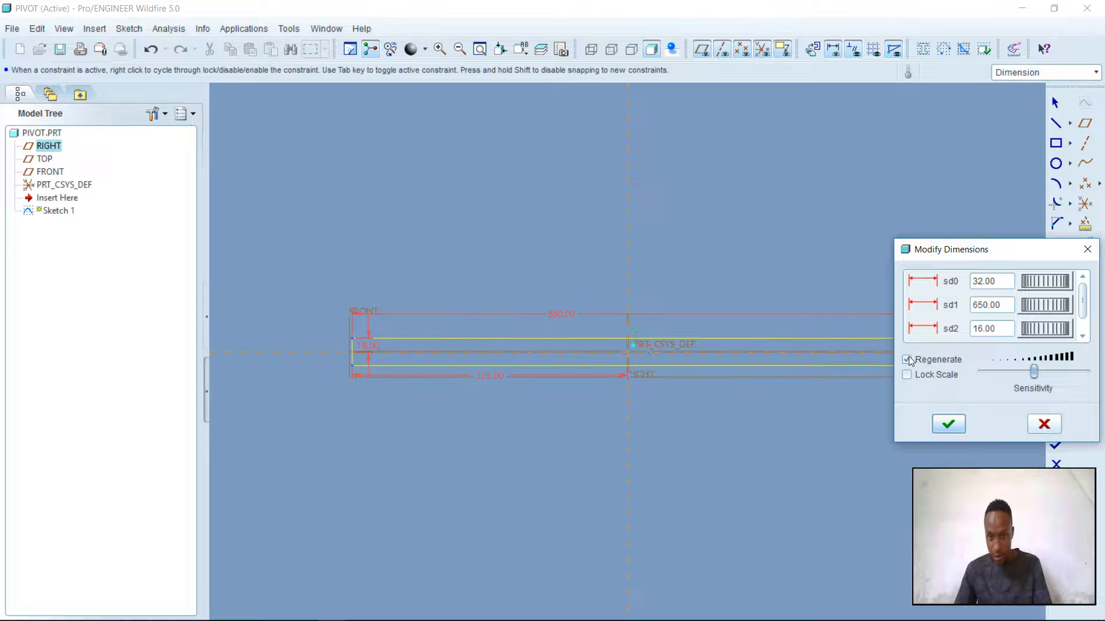
{"action": "left_click", "coordinate": [957, 429]}
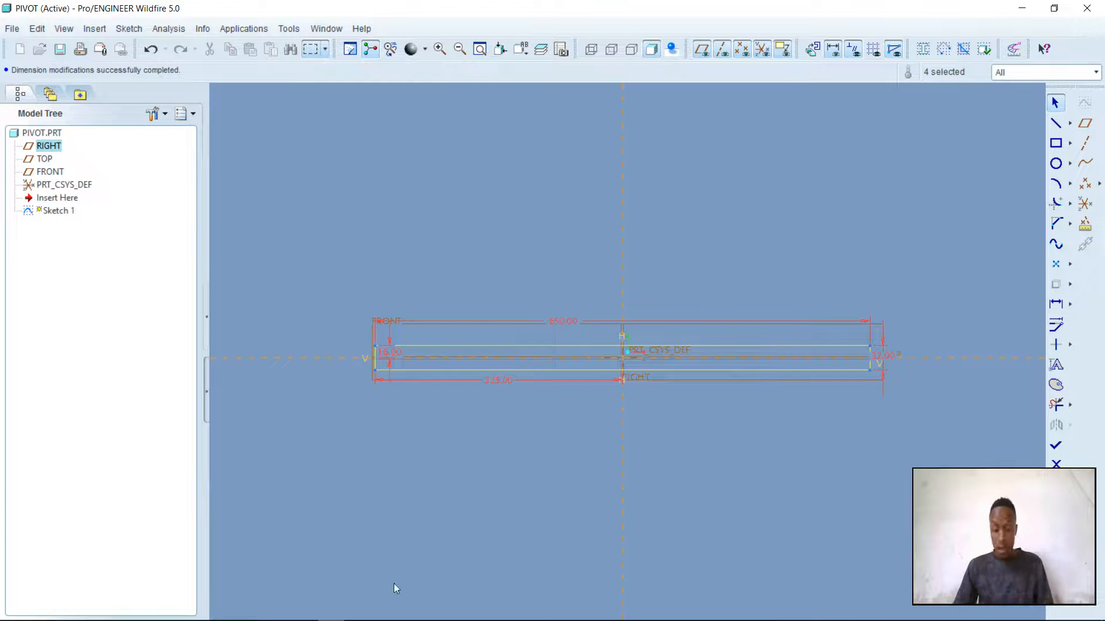
{"action": "left_click", "coordinate": [304, 611]}
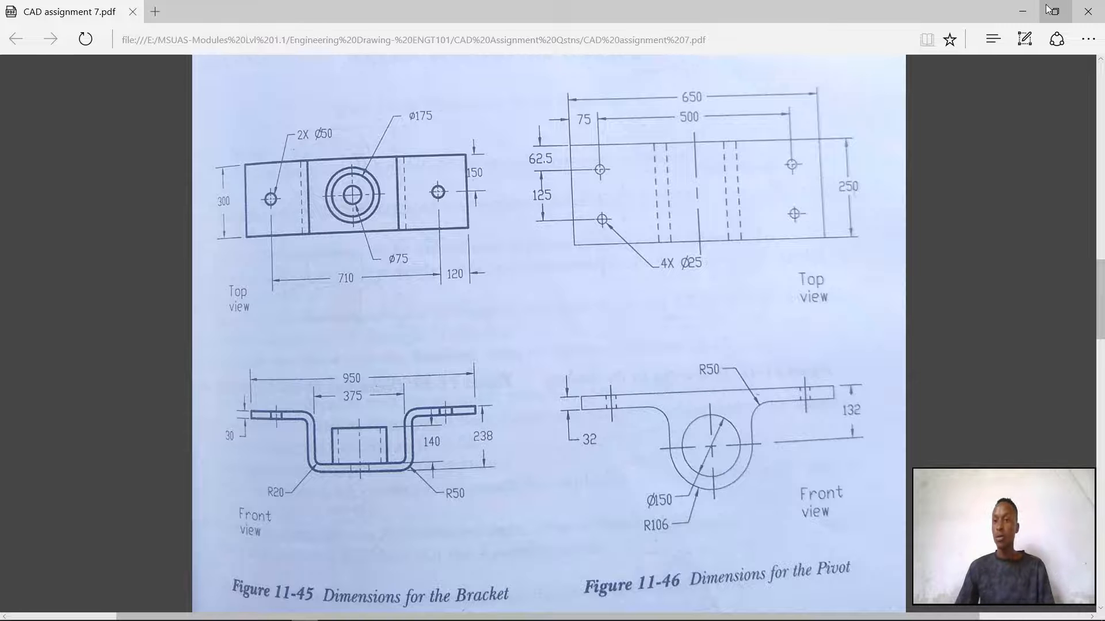
{"action": "left_click", "coordinate": [1019, 17]}
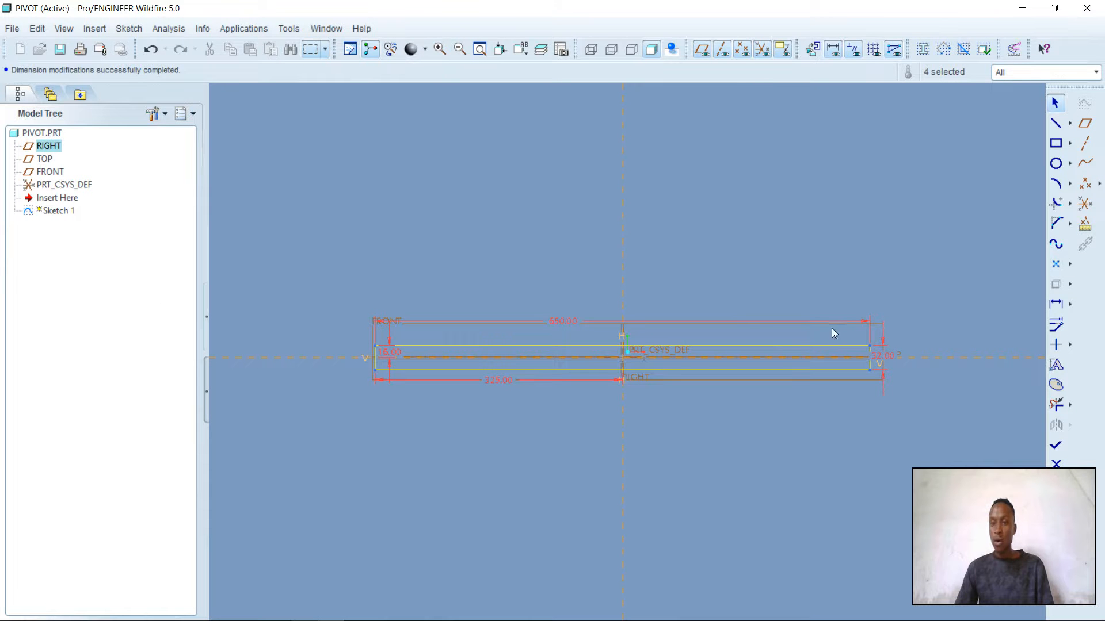
Sketch a circle about 87 mm in diameter below the rectangle, centred on the RIGHT plane
{"action": "left_click", "coordinate": [1056, 164]}
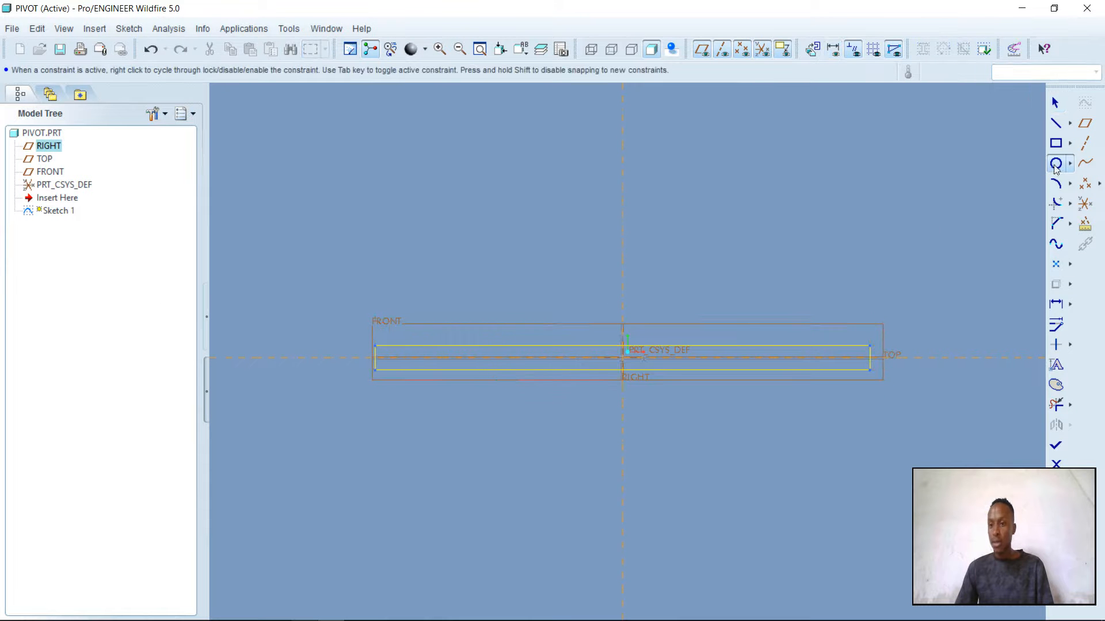
{"action": "left_click", "coordinate": [623, 439]}
{"action": "left_click", "coordinate": [627, 473]}
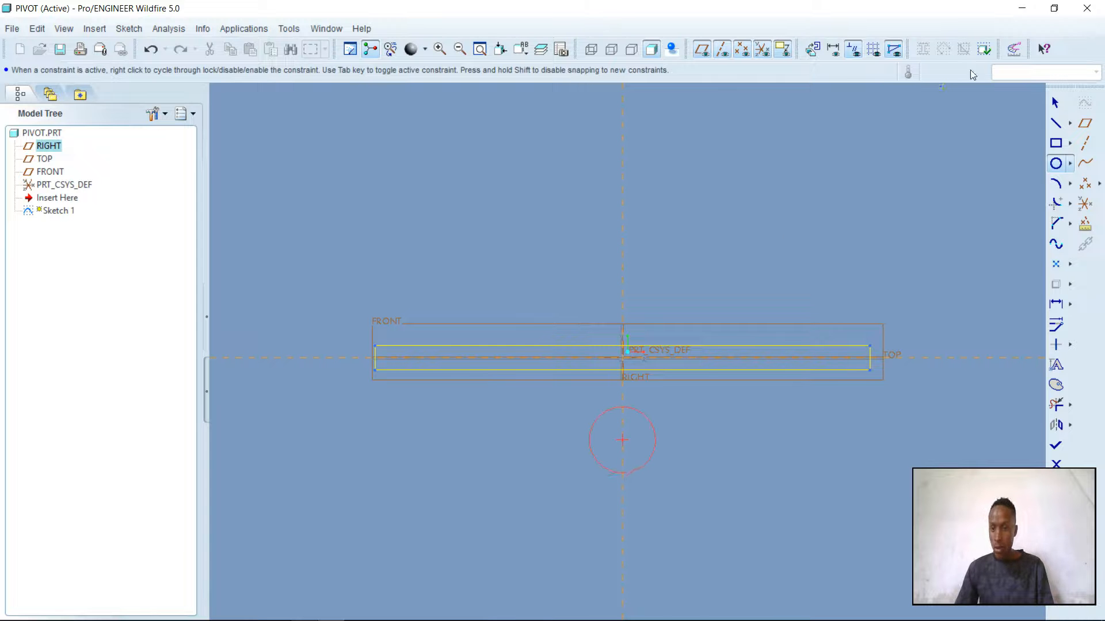
{"action": "left_click", "coordinate": [1056, 102]}
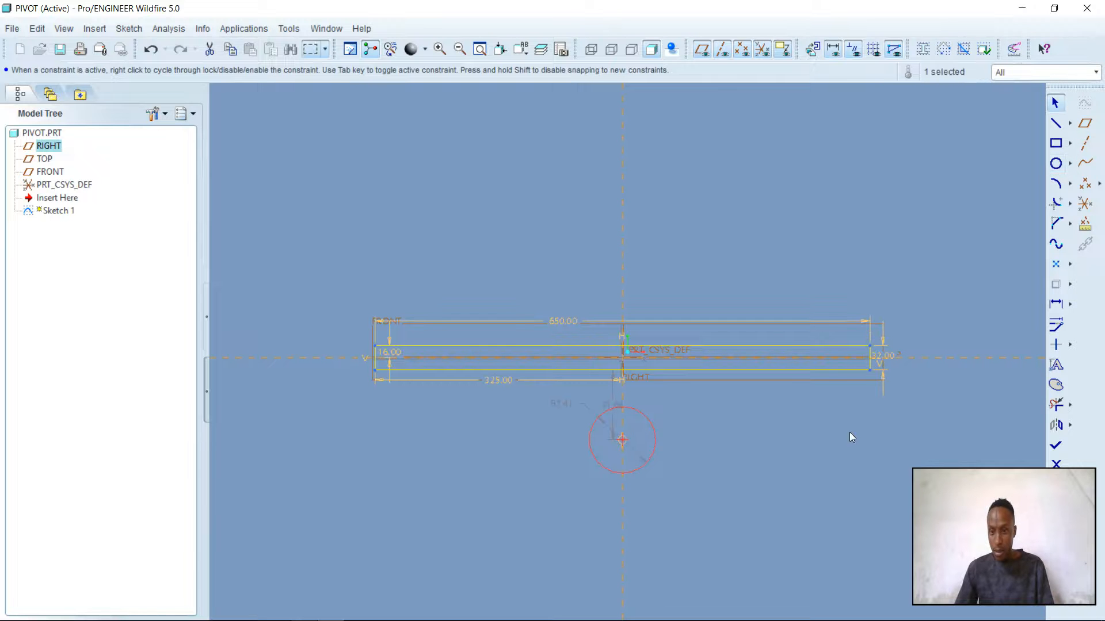
Dimension the distance from the circle's centre to the rectangle's upper edge as 132 mm
{"action": "left_click", "coordinate": [1055, 324]}
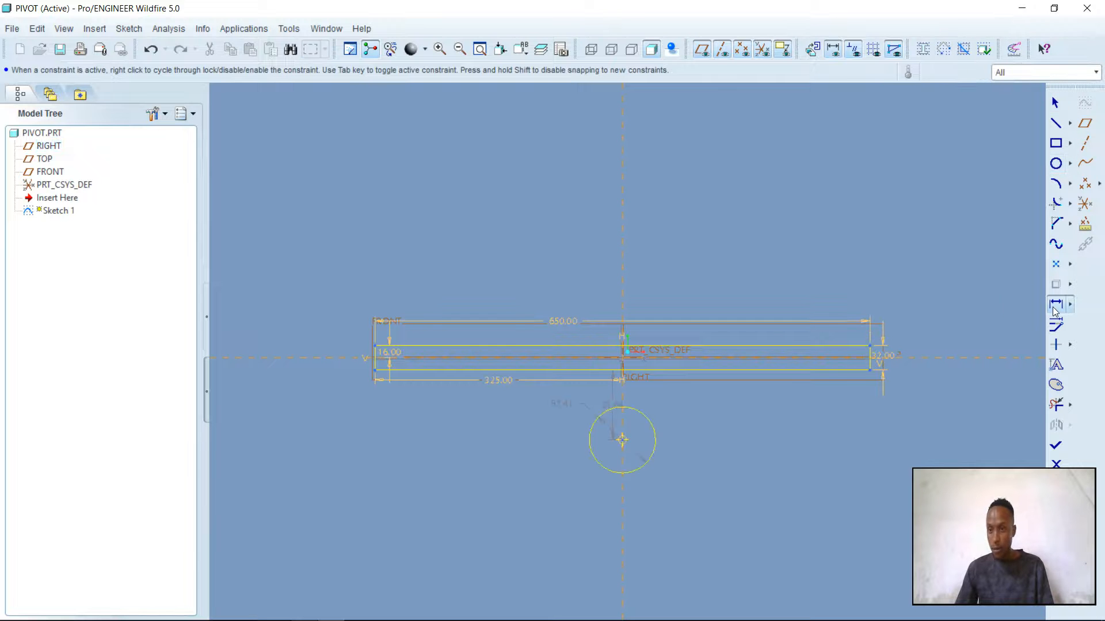
{"action": "left_click", "coordinate": [624, 436]}
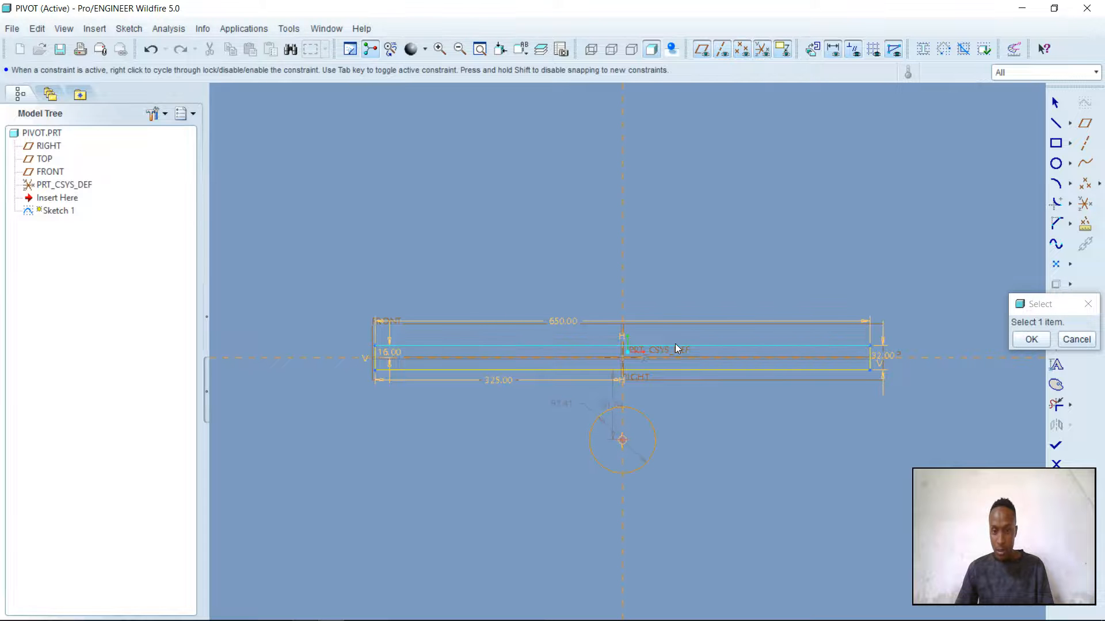
{"action": "left_click", "coordinate": [677, 343]}
{"action": "middle_click", "coordinate": [730, 408]}
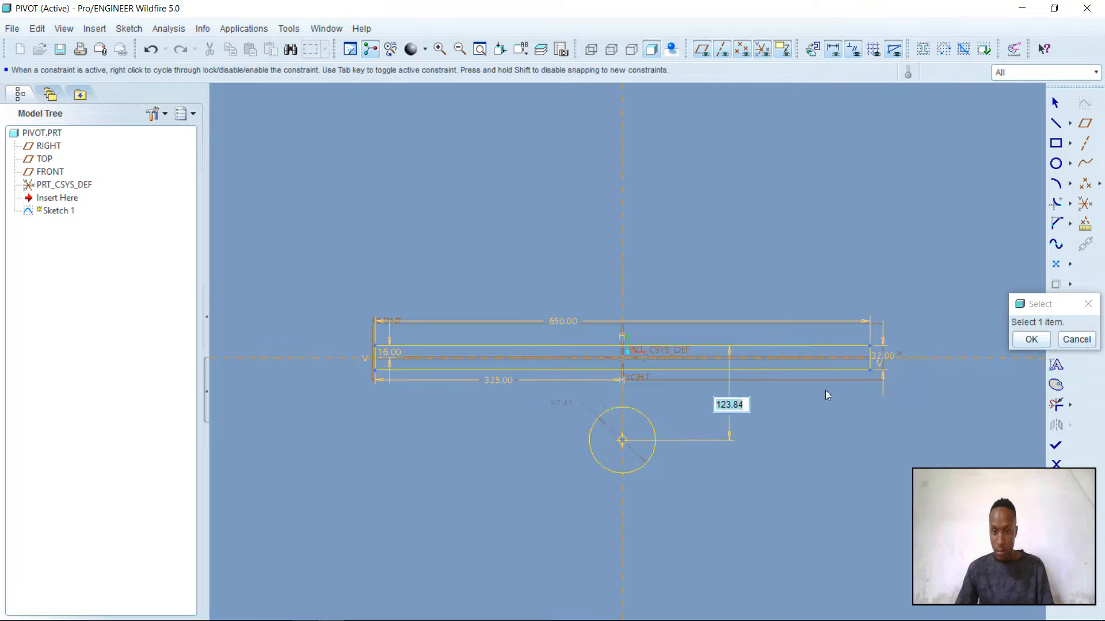
{"action": "type", "text": "1"}
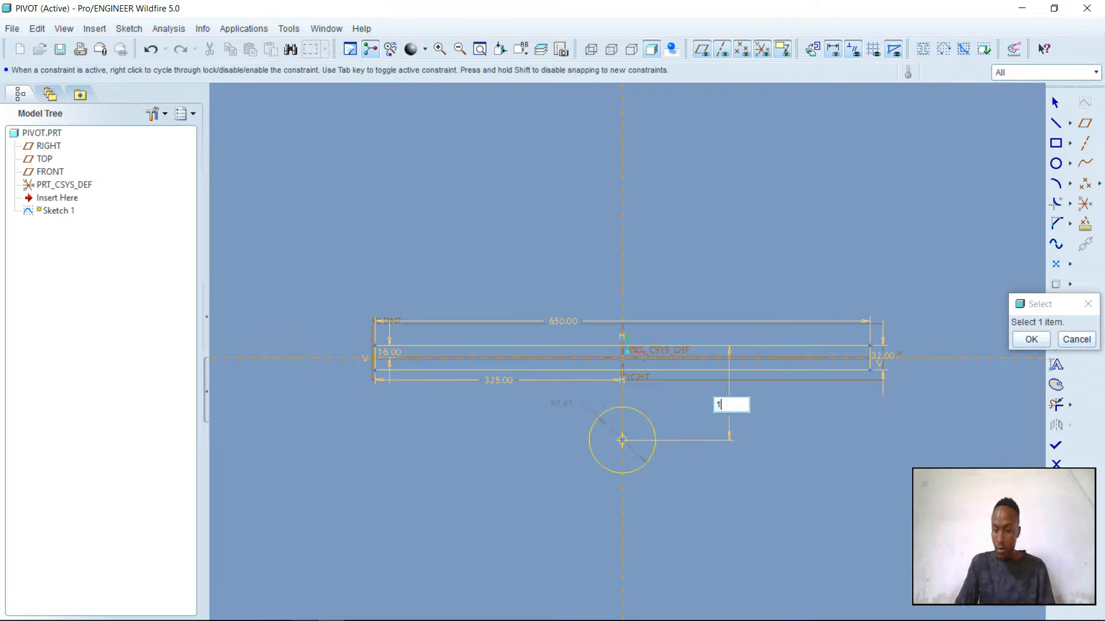
{"action": "type", "text": "320"}
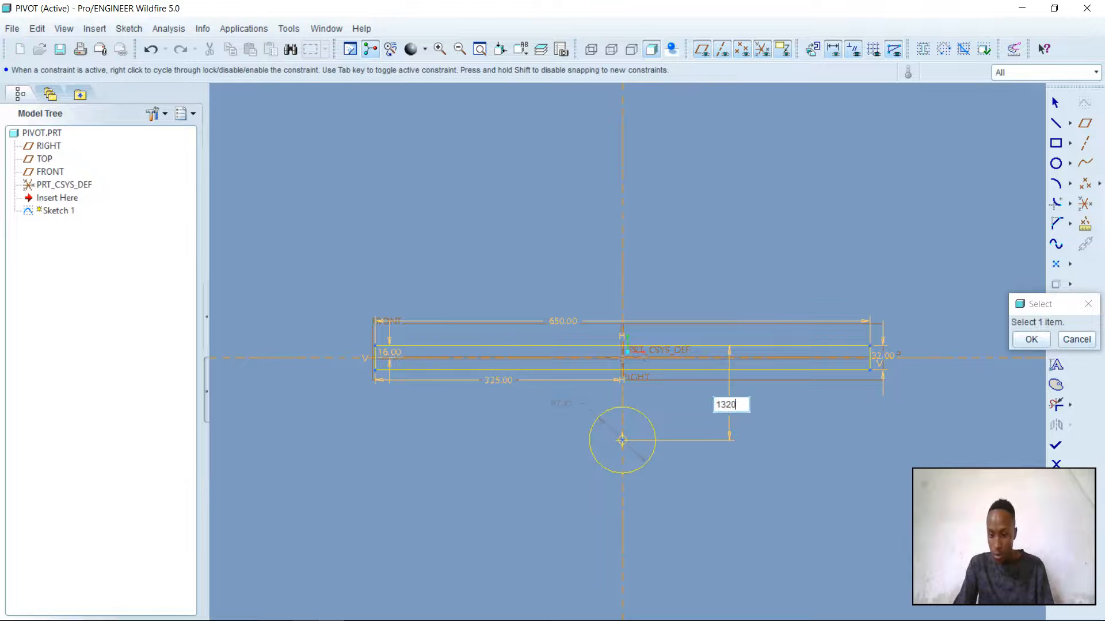
{"action": "key", "text": "BackSpace"}
{"action": "key", "text": "Return"}
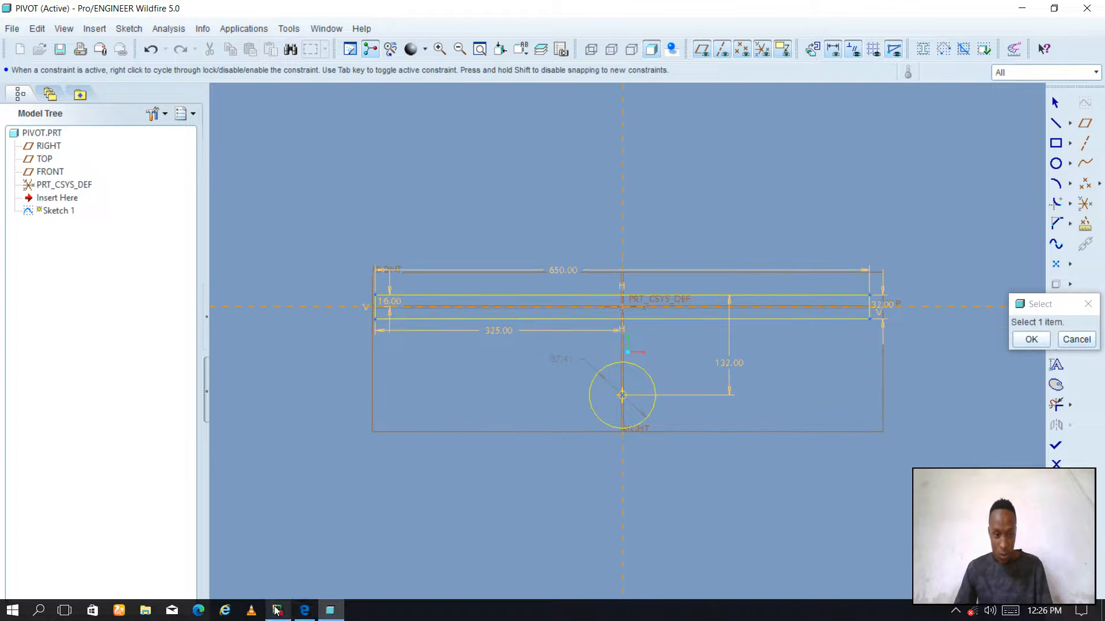
Set the circle's diameter to 106+106, following the R106 outer radius in the Pivot drawing in CAD assignment 7.pdf
{"action": "left_click", "coordinate": [305, 611]}
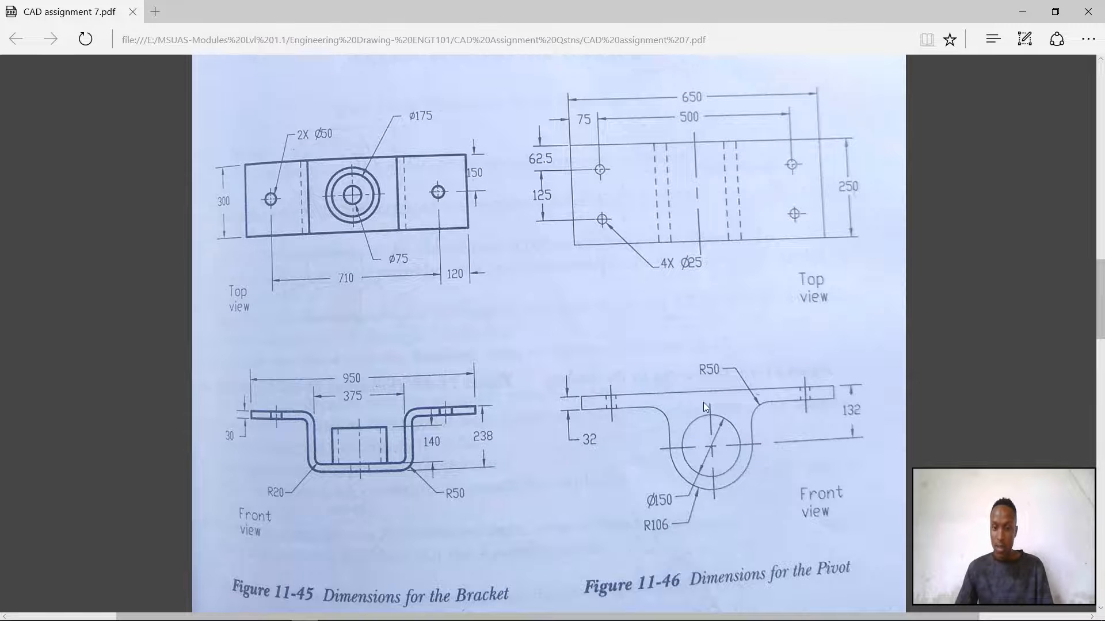
{"action": "mouse_move", "coordinate": [398, 620]}
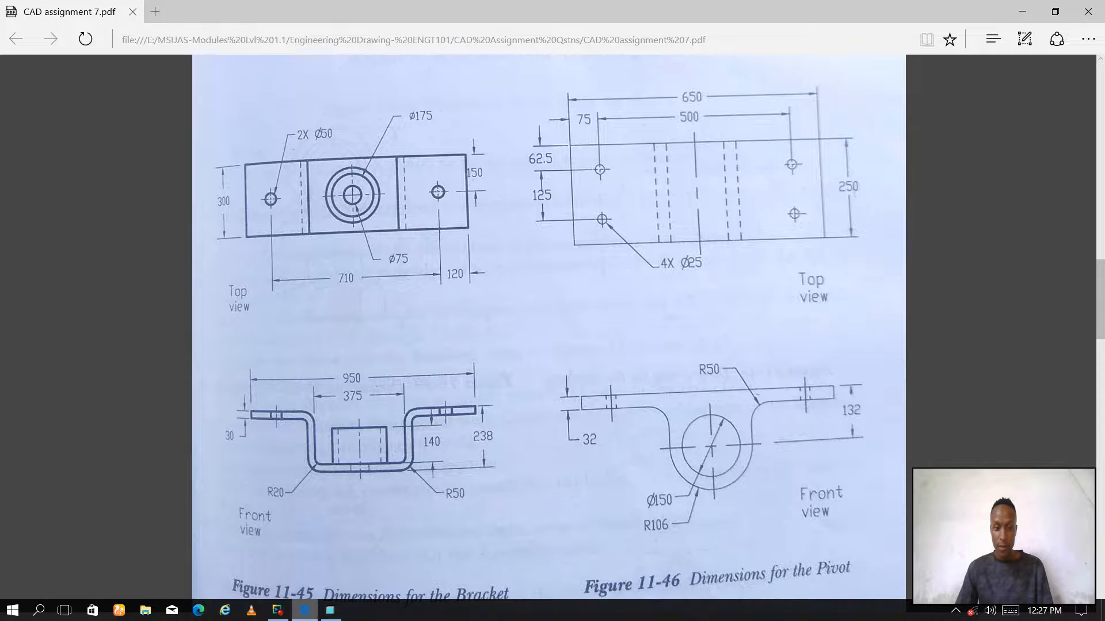
{"action": "left_click", "coordinate": [330, 612]}
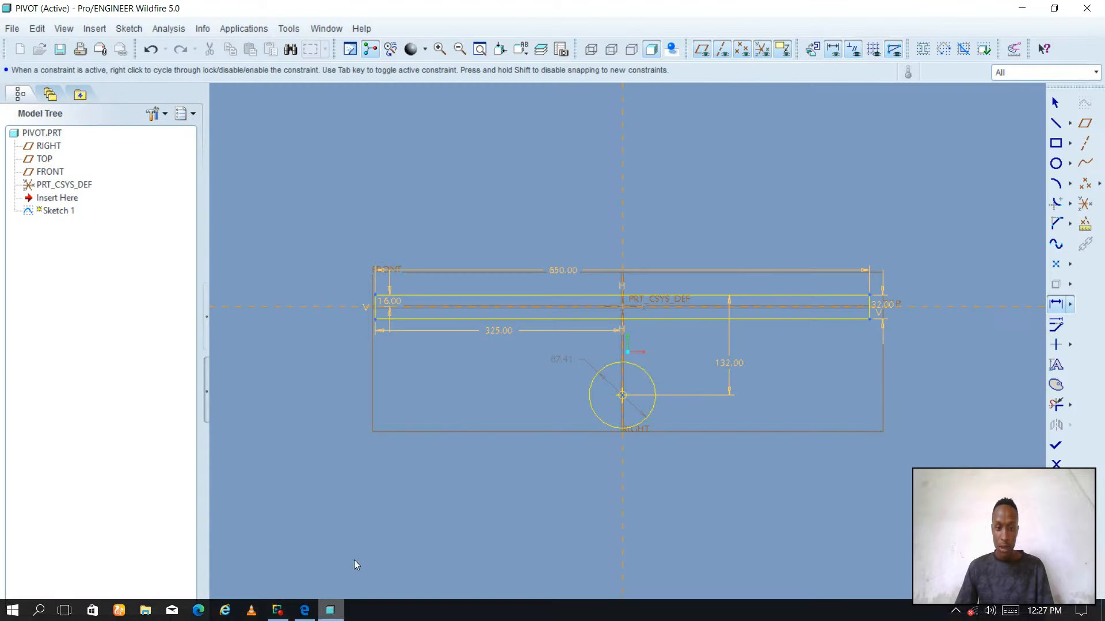
{"action": "left_click", "coordinate": [555, 359]}
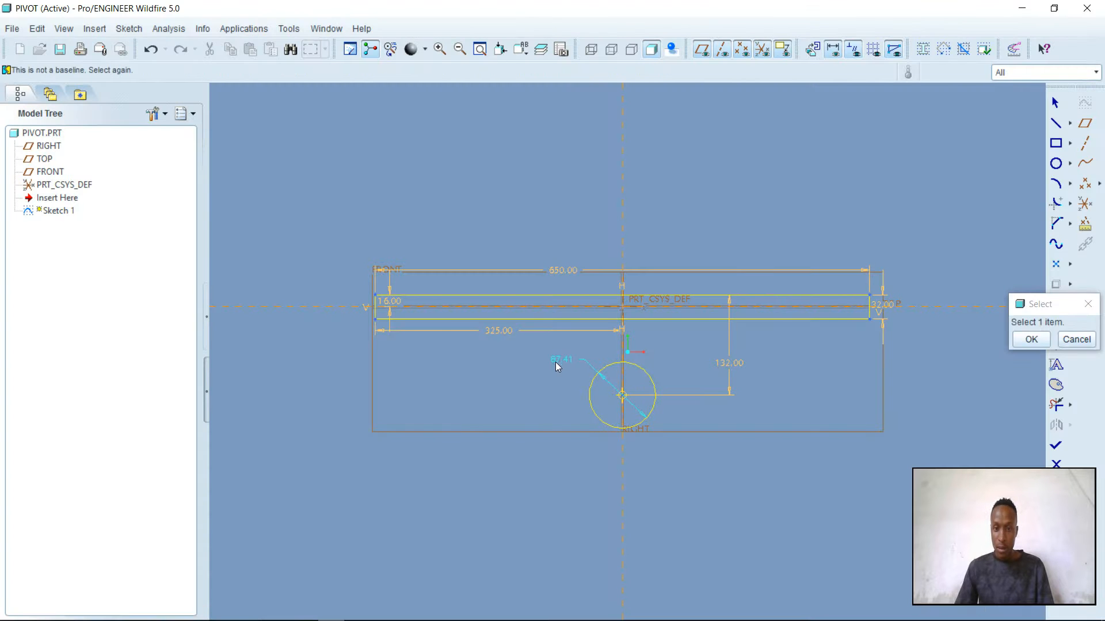
{"action": "left_click", "coordinate": [1031, 340]}
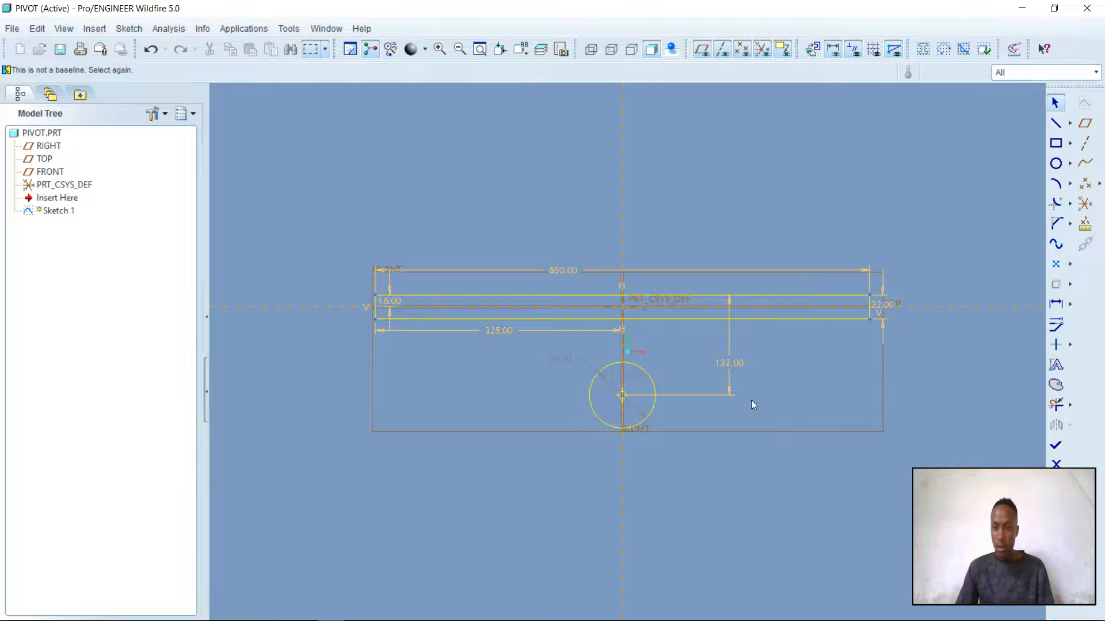
{"action": "double_click", "coordinate": [560, 358]}
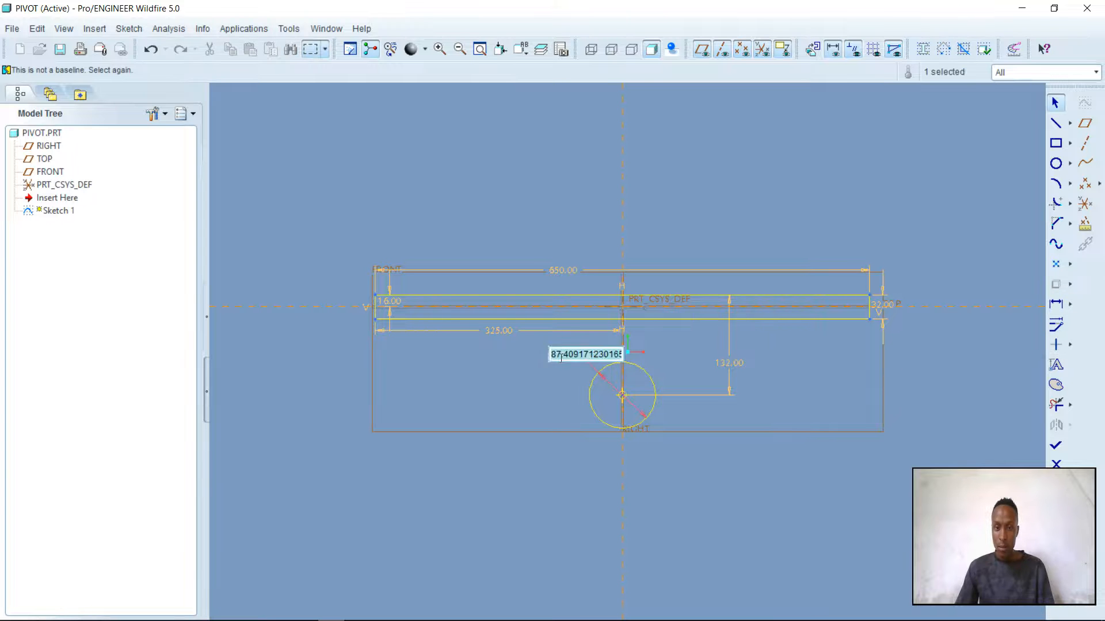
{"action": "type", "text": "106"}
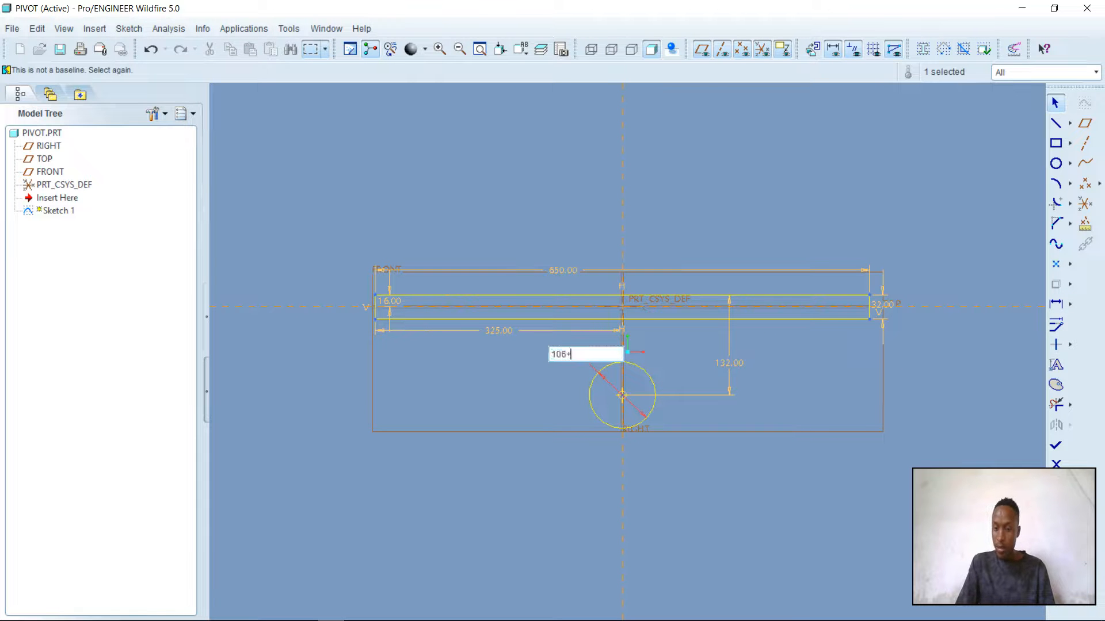
{"action": "type", "text": "+106"}
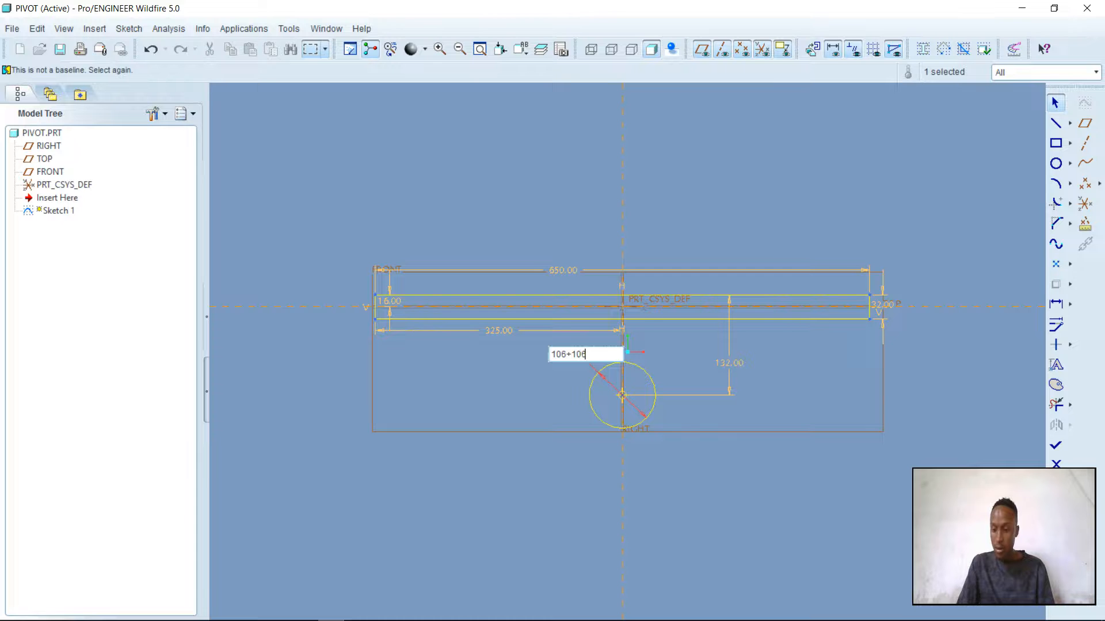
{"action": "key", "text": "Return"}
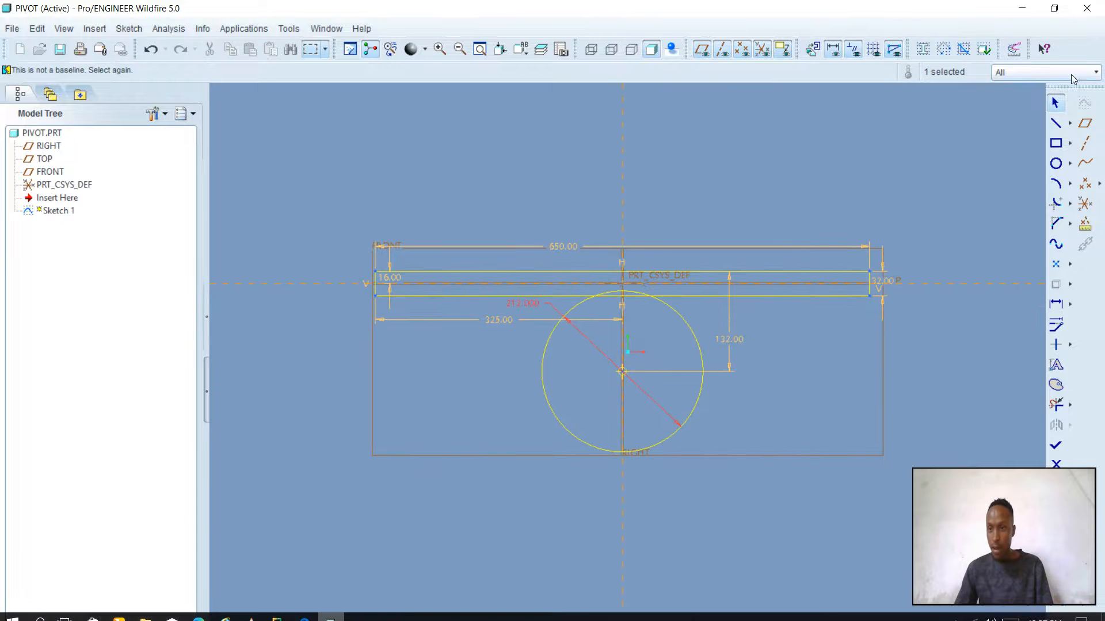
Sketch a smaller circle concentric with the first and set its diameter to 150 mm
{"action": "left_click", "coordinate": [1056, 164]}
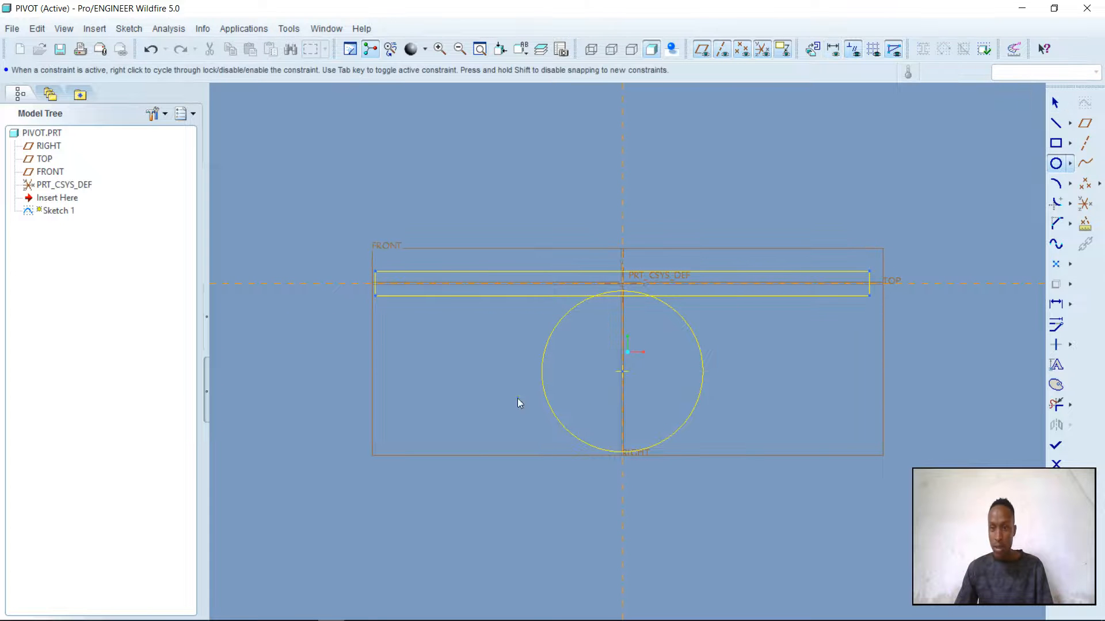
{"action": "left_click", "coordinate": [623, 371]}
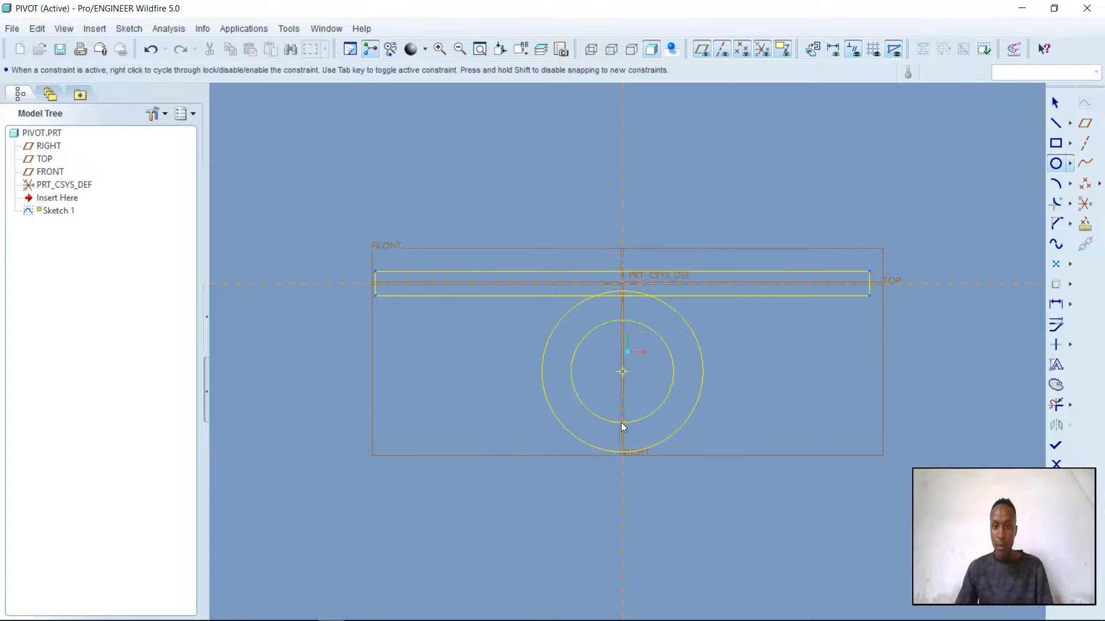
{"action": "left_click", "coordinate": [626, 414]}
{"action": "middle_click", "coordinate": [725, 321]}
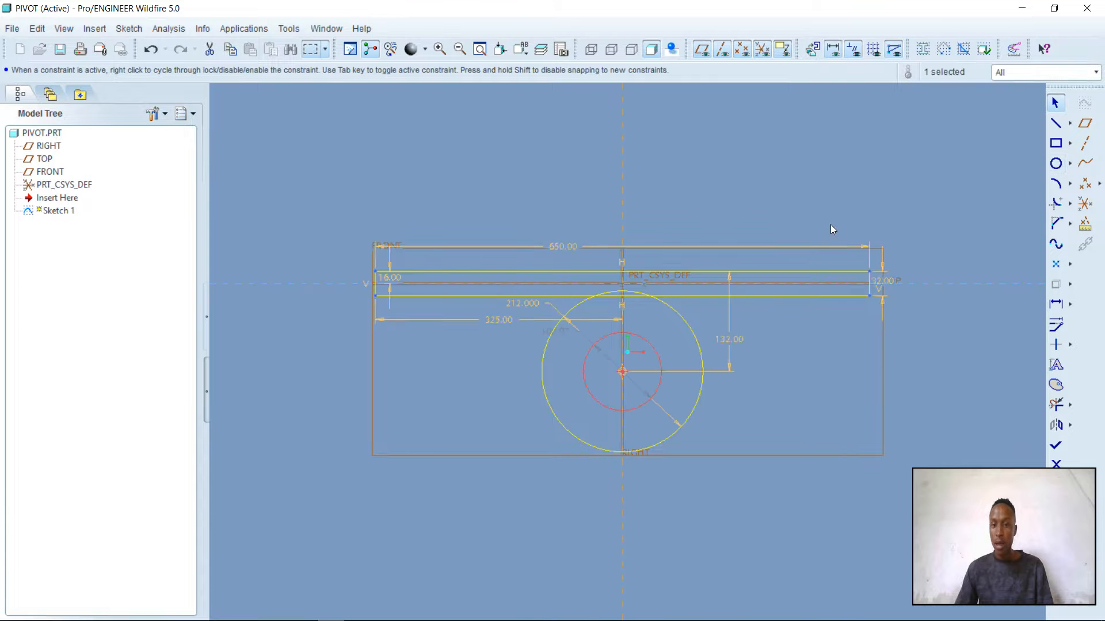
{"action": "double_click", "coordinate": [567, 329]}
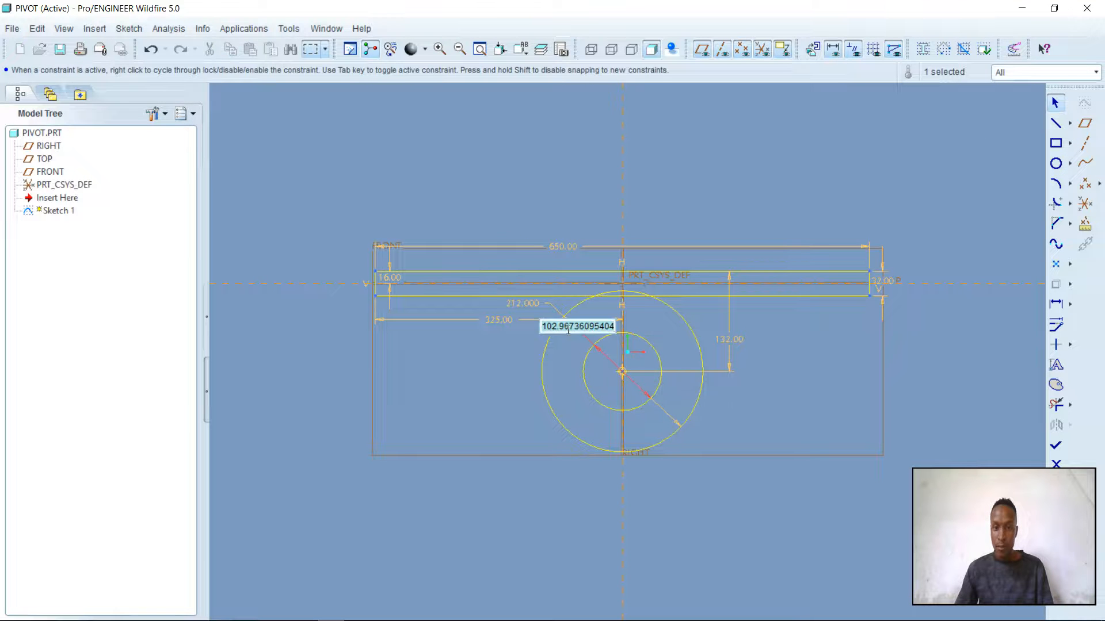
{"action": "type", "text": "150"}
{"action": "key", "text": "Return"}
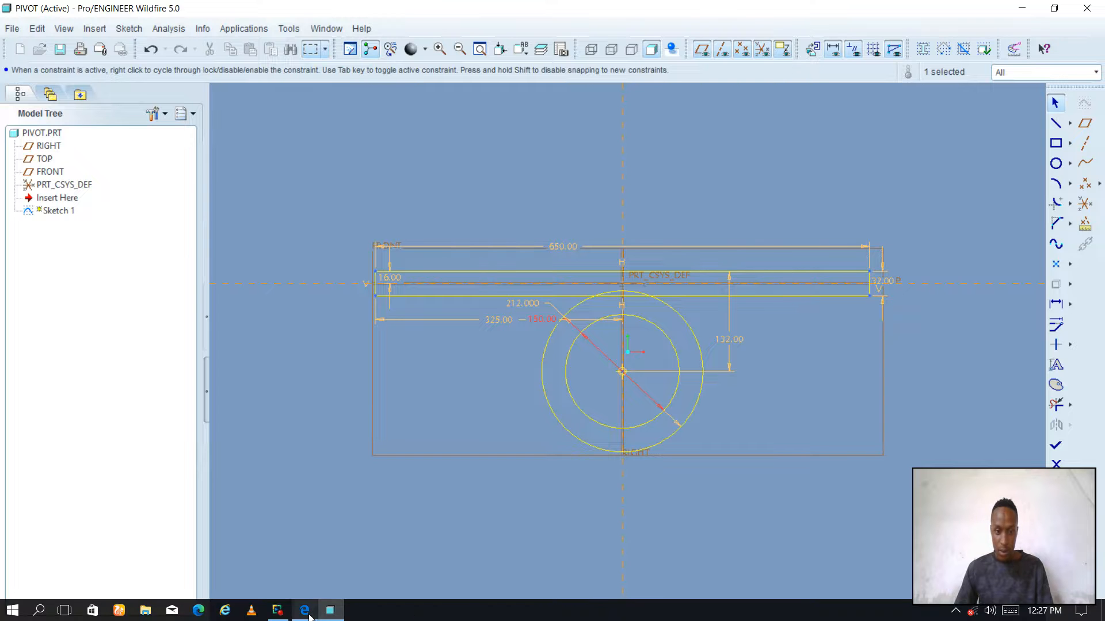
Following the Pivot drawing in CAD assignment 7.pdf, sketch one line on each side from the rectangle's lower edge to the outer circle, tangent to it
{"action": "left_click", "coordinate": [305, 609]}
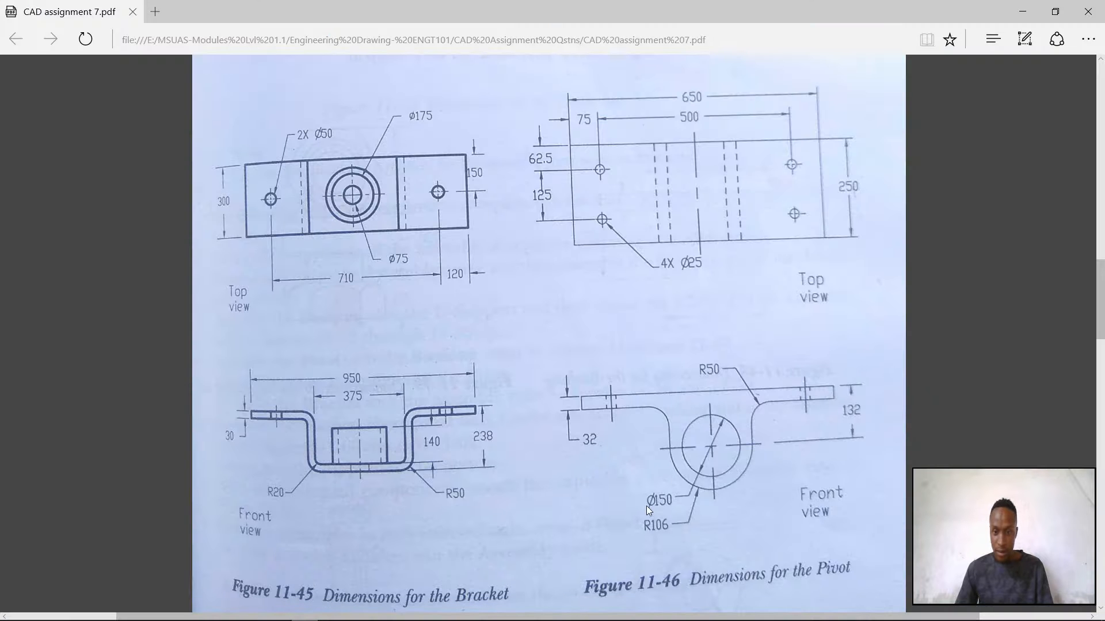
{"action": "mouse_move", "coordinate": [344, 619]}
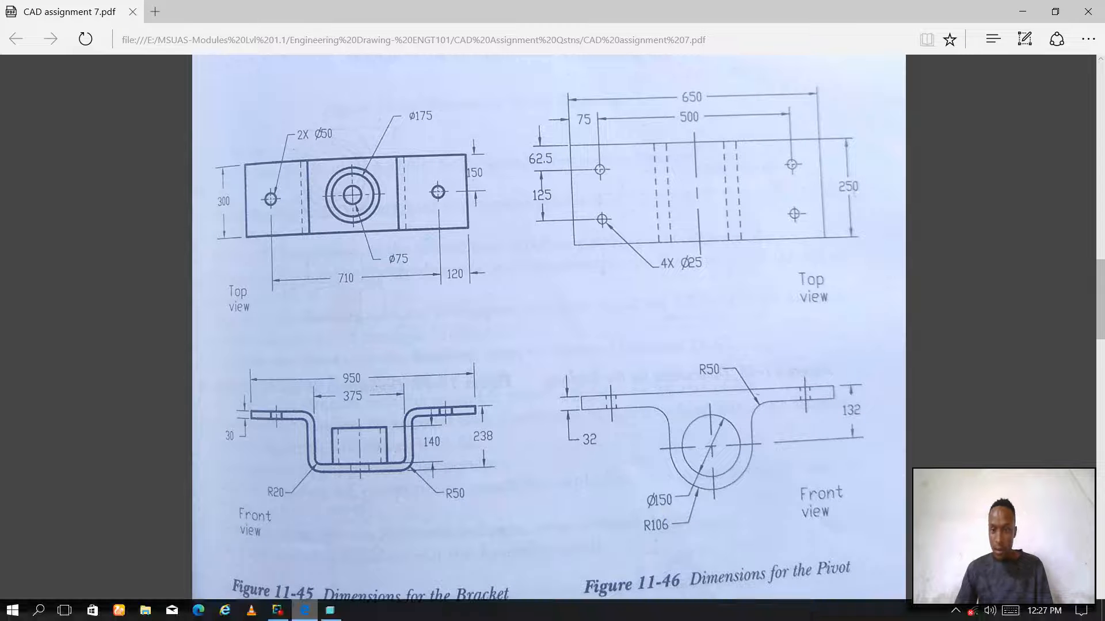
{"action": "left_click", "coordinate": [331, 611]}
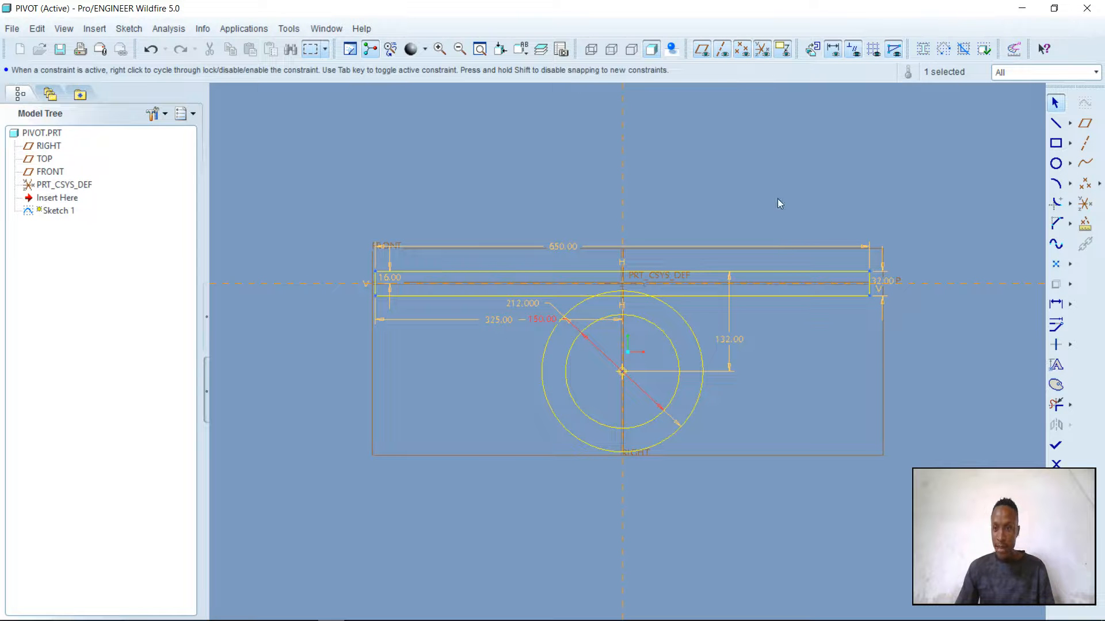
{"action": "left_click", "coordinate": [1061, 125]}
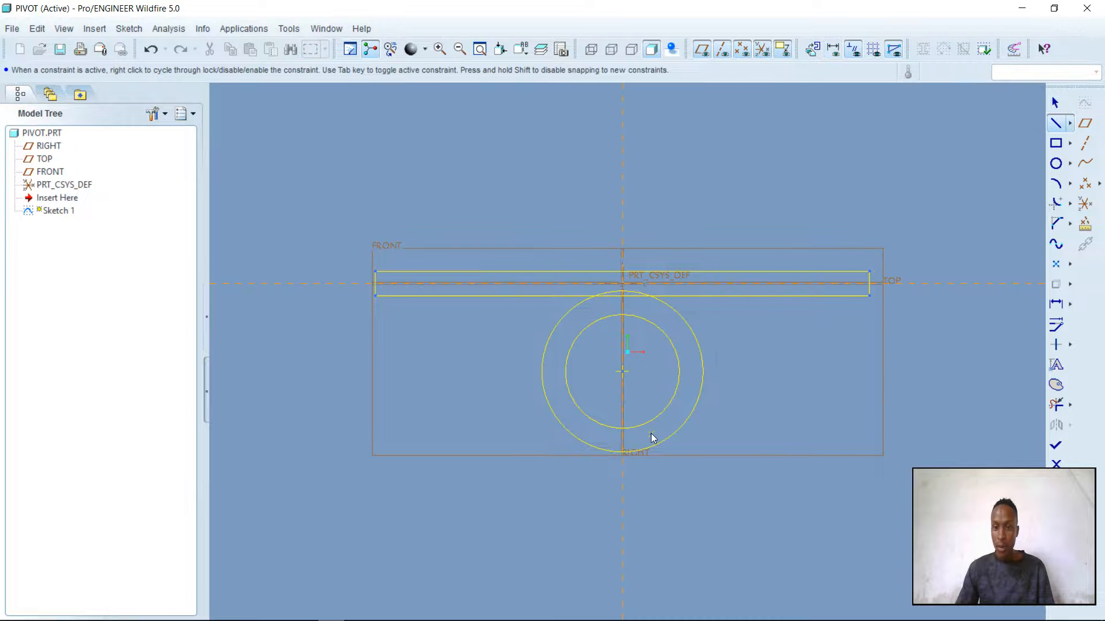
{"action": "left_click", "coordinate": [704, 298]}
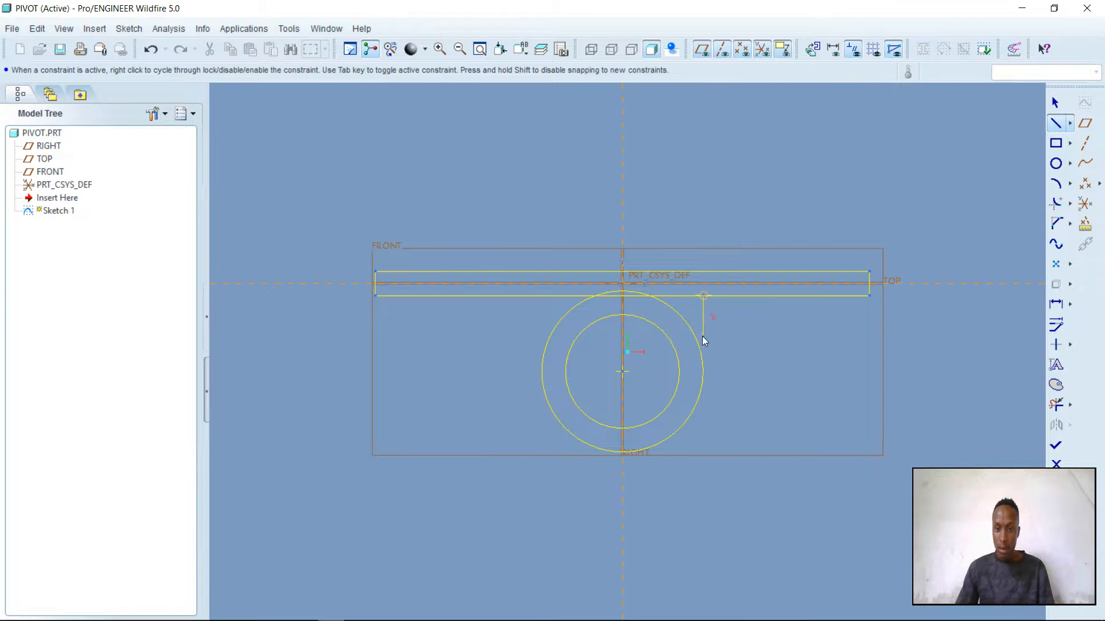
{"action": "middle_click", "coordinate": [745, 357]}
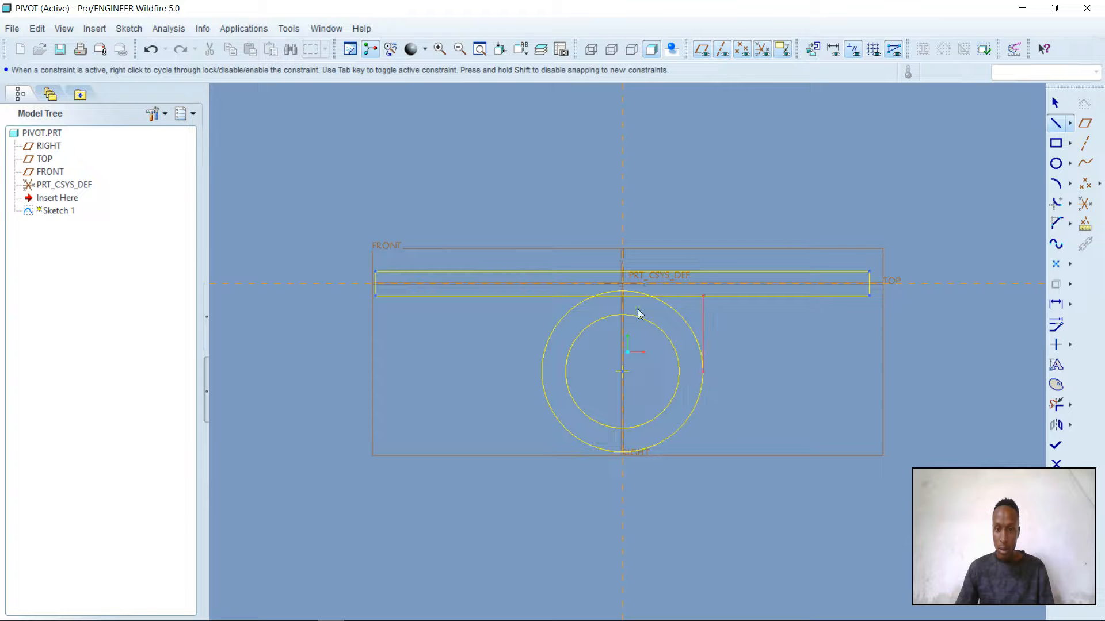
{"action": "left_click", "coordinate": [535, 296]}
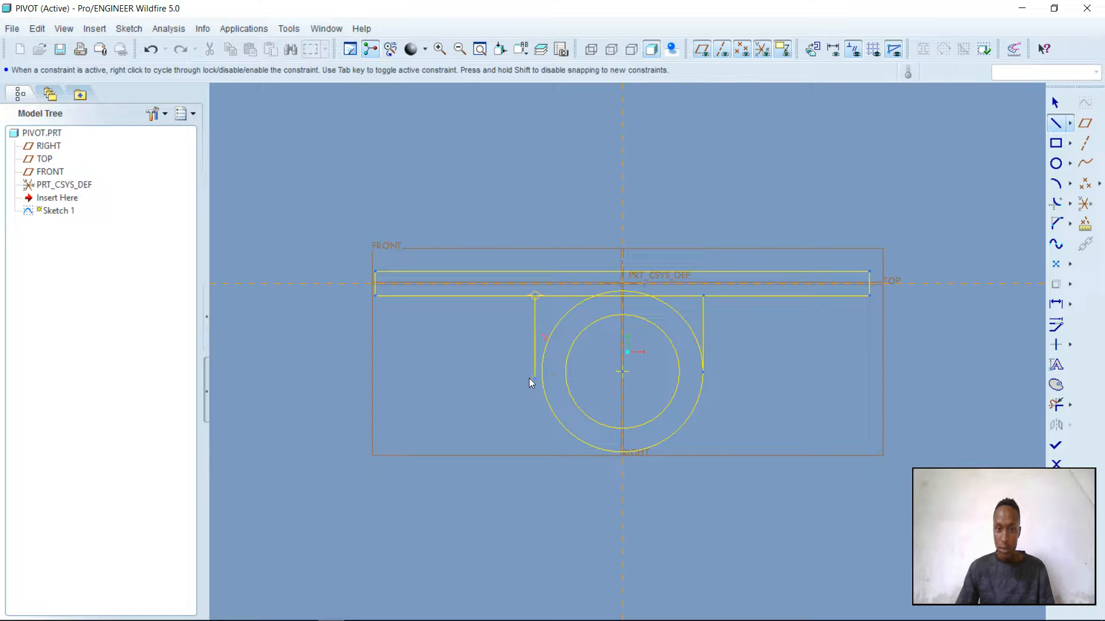
{"action": "left_click", "coordinate": [544, 384]}
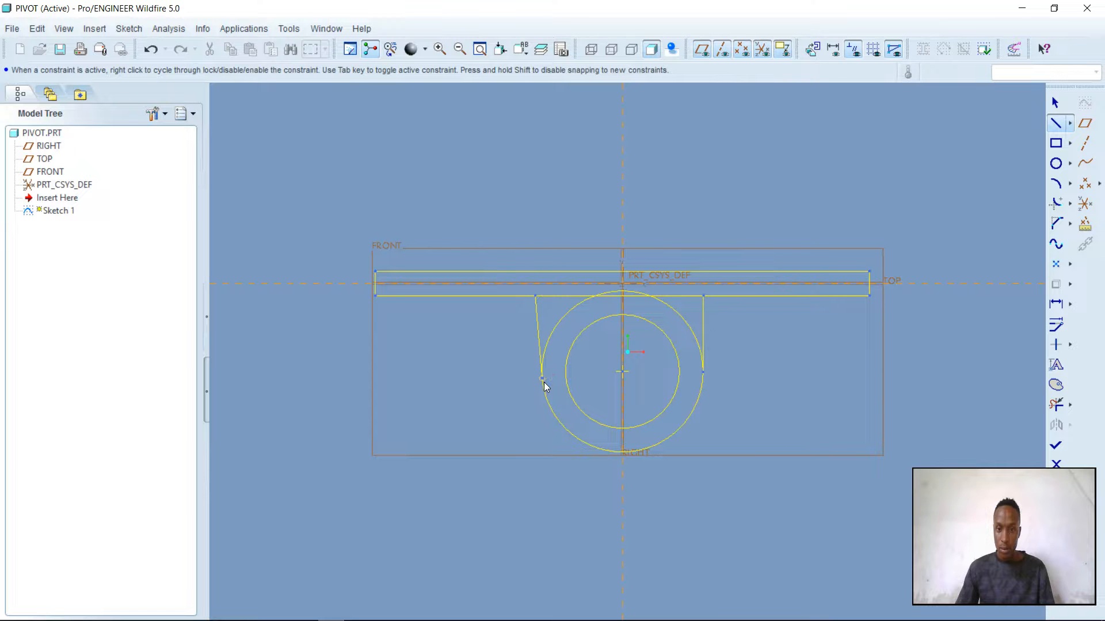
{"action": "middle_click", "coordinate": [819, 354]}
{"action": "middle_click", "coordinate": [725, 193]}
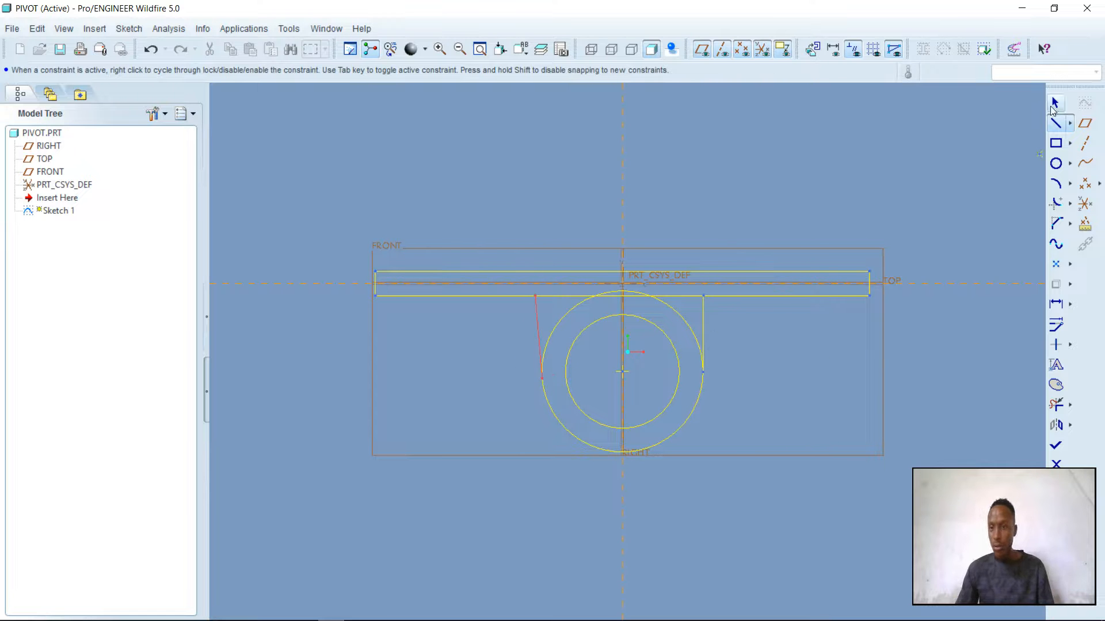
Dimension the horizontal distance between the upper endpoints of the two tangent lines
{"action": "left_click", "coordinate": [1054, 306]}
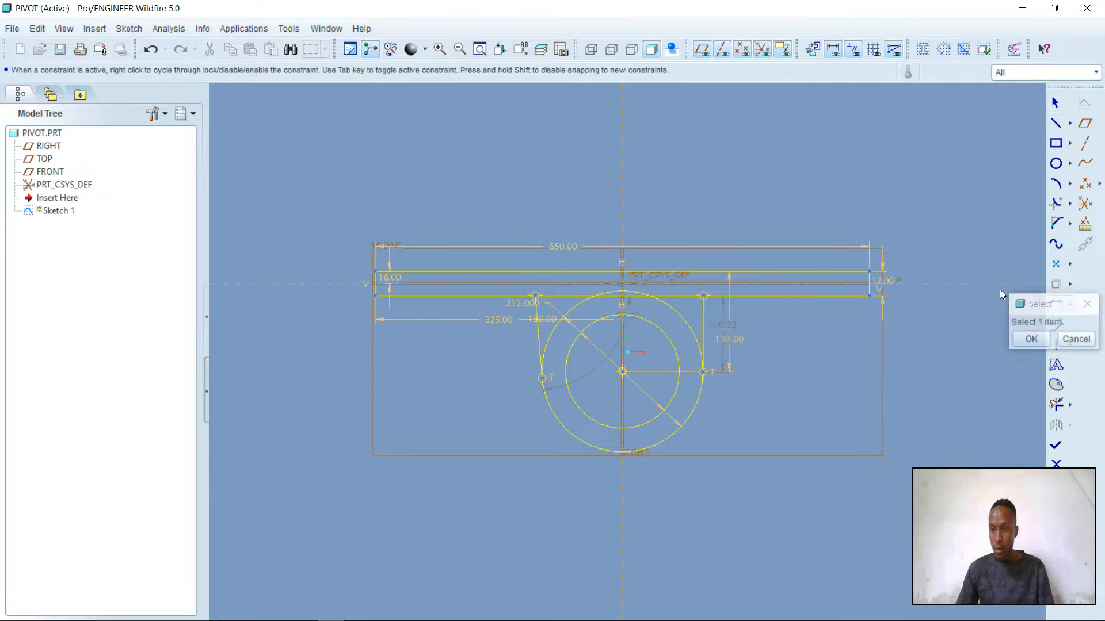
{"action": "left_click", "coordinate": [535, 296]}
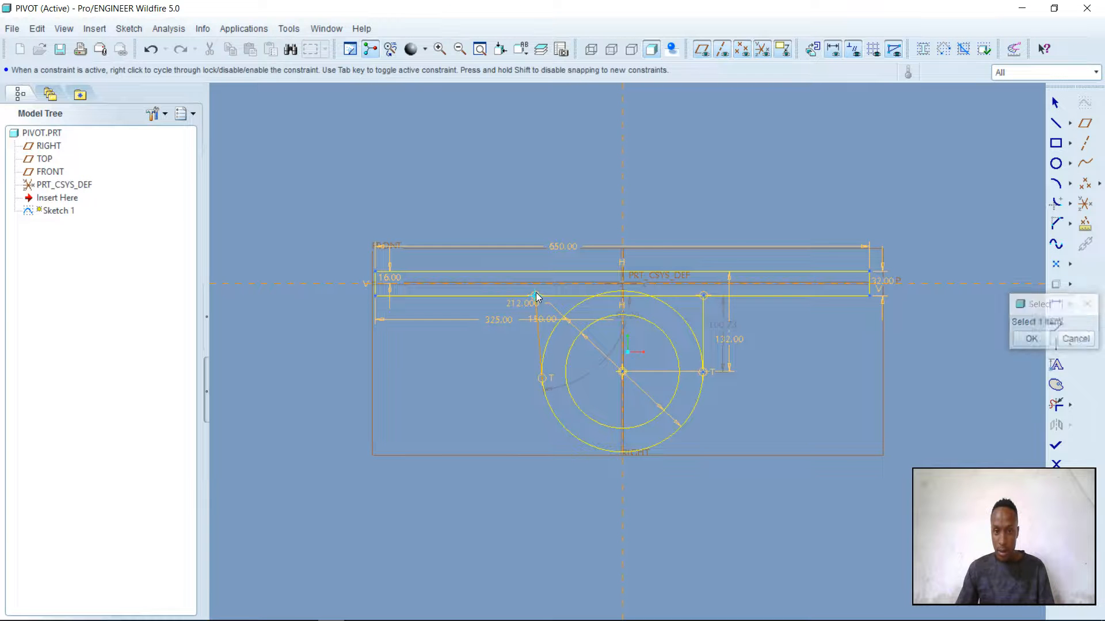
{"action": "left_click", "coordinate": [703, 297]}
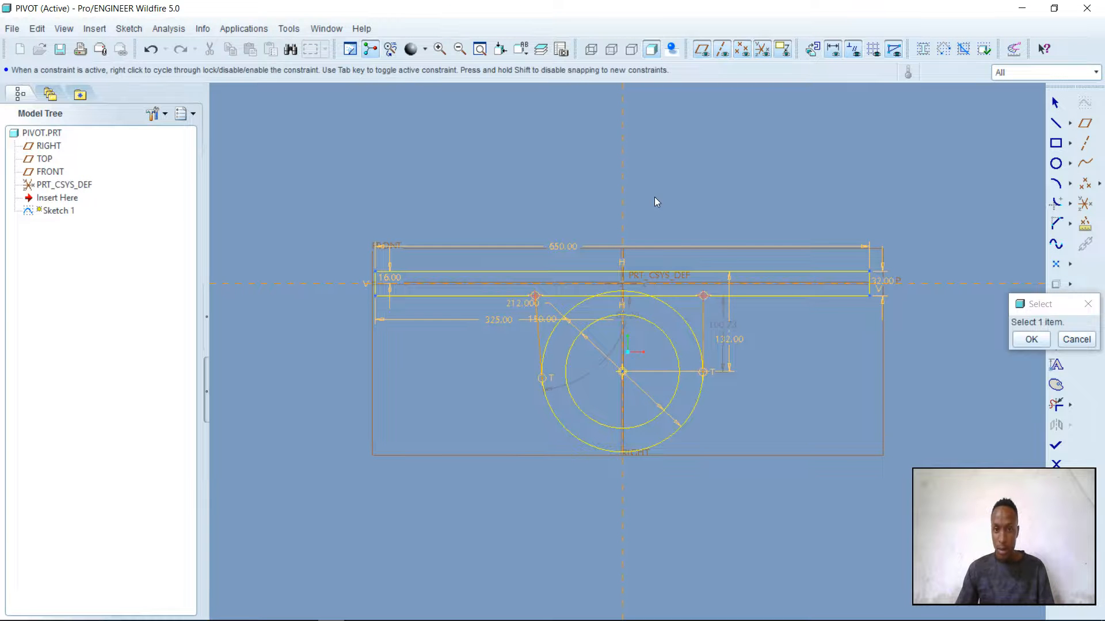
{"action": "middle_click", "coordinate": [657, 194]}
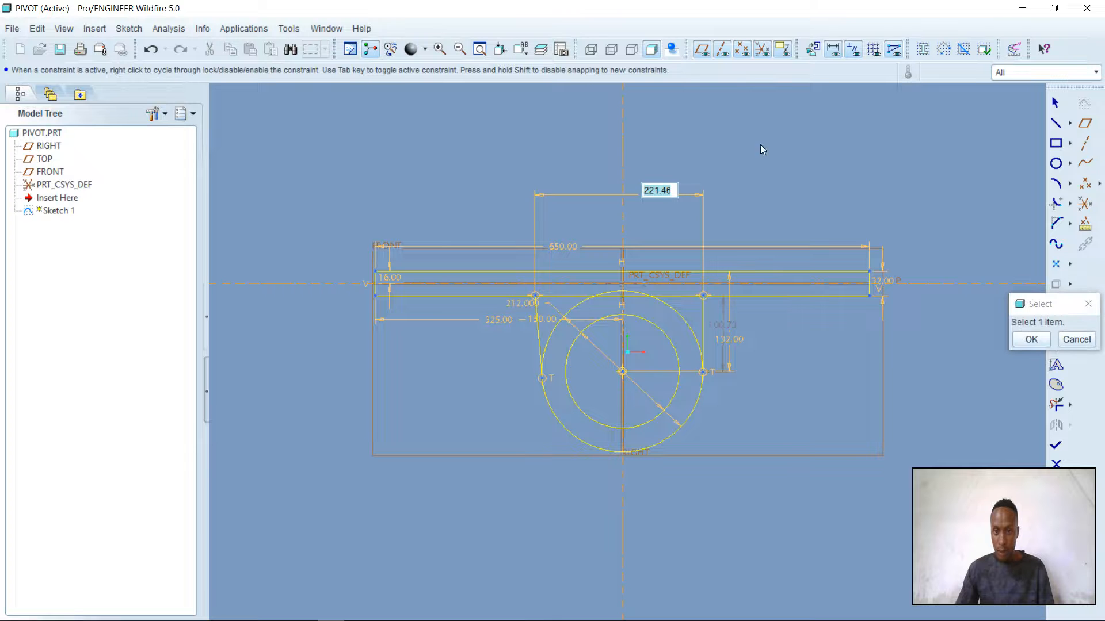
Try to dimension the distance from the vertical reference line to the tangent line on its right
{"action": "left_click", "coordinate": [624, 217]}
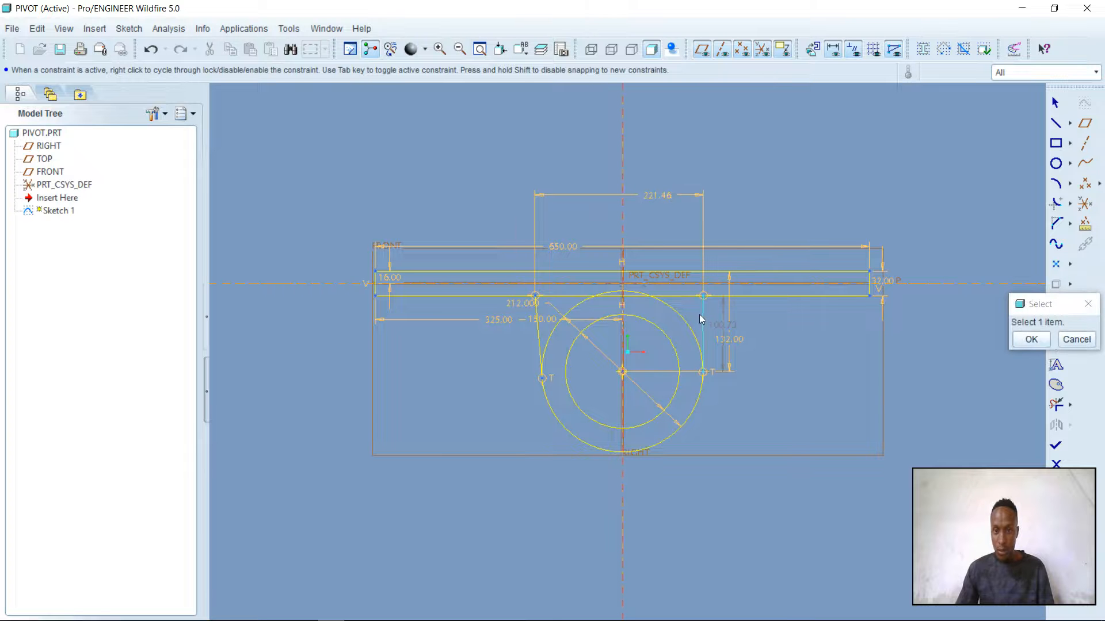
{"action": "left_click", "coordinate": [702, 316]}
{"action": "middle_click", "coordinate": [658, 222]}
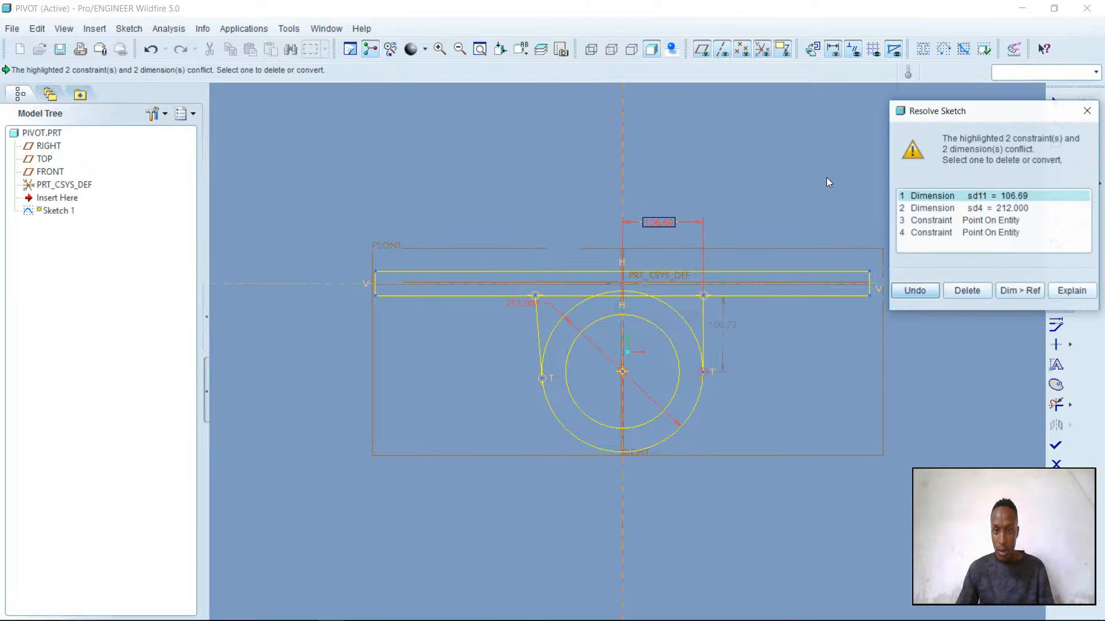
{"action": "left_click", "coordinate": [915, 292]}
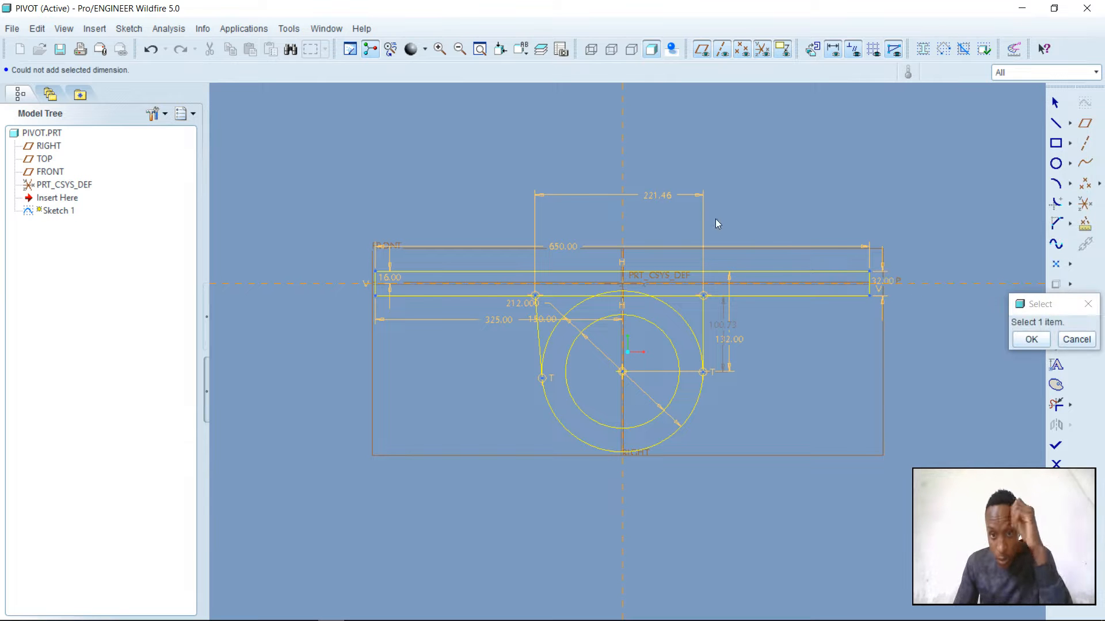
{"action": "left_click", "coordinate": [1031, 340]}
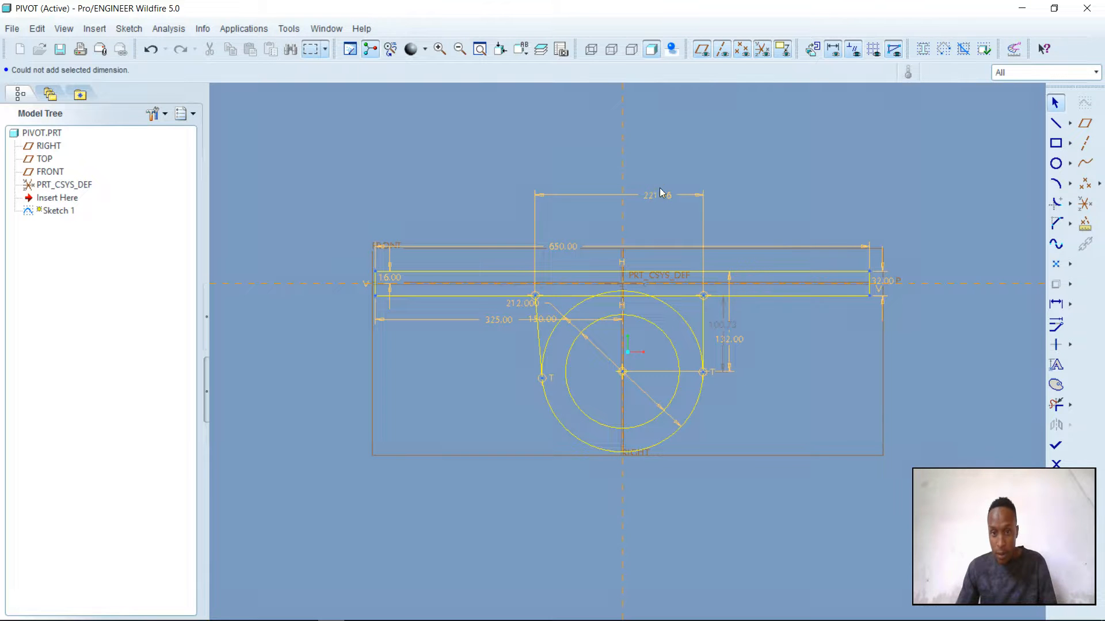
Set the distance between the upper ends of the two tangent lines to 106+106
{"action": "double_click", "coordinate": [659, 193]}
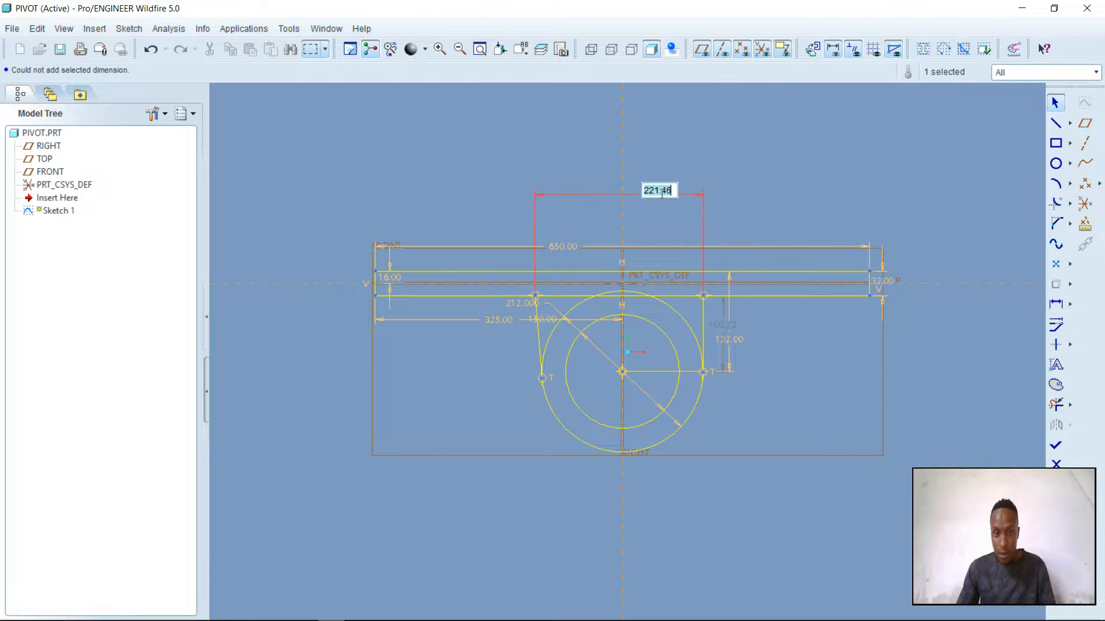
{"action": "type", "text": "106+106"}
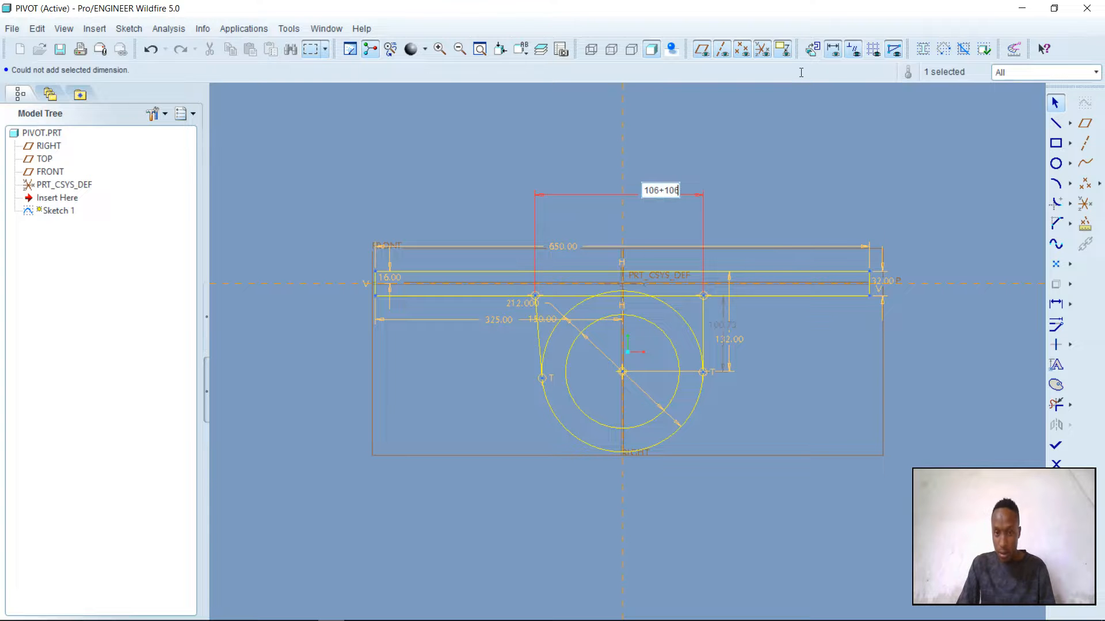
{"action": "key", "text": "Return"}
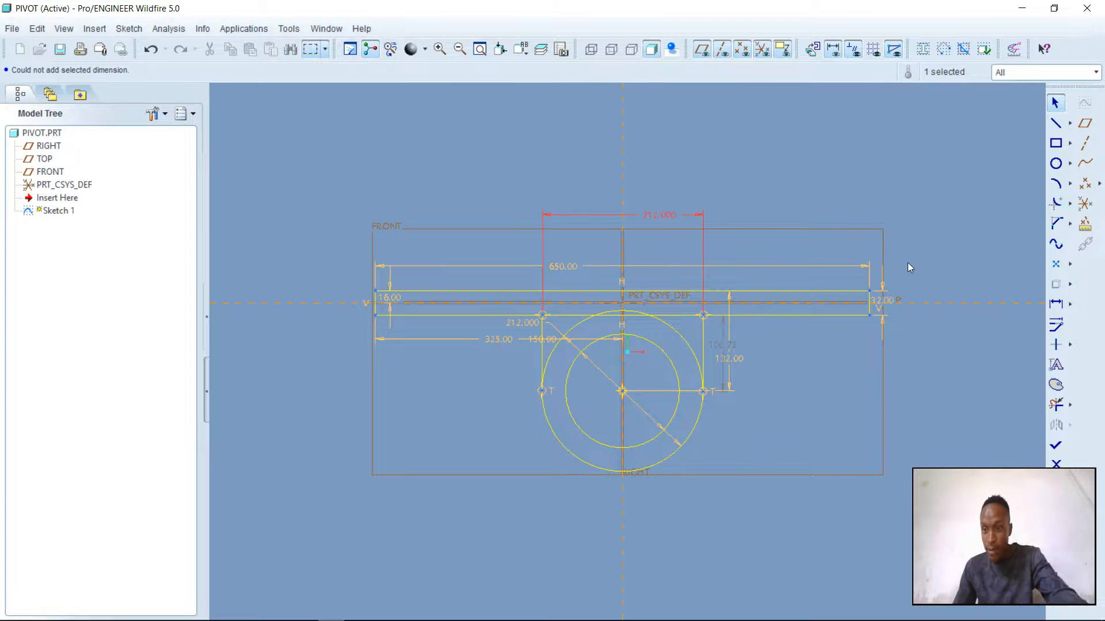
Trim away the plate's lower edge between the two tangent lines and the outer circle's upper half
{"action": "left_click", "coordinate": [1055, 404]}
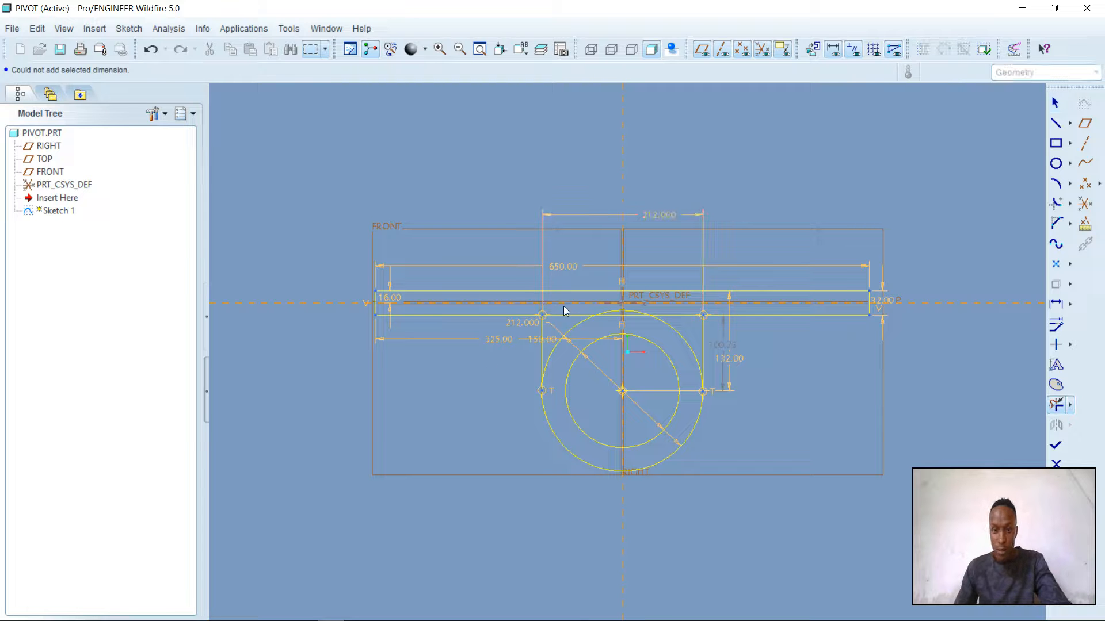
{"action": "left_click_drag", "start_coordinate": [562, 302], "coordinate": [564, 344]}
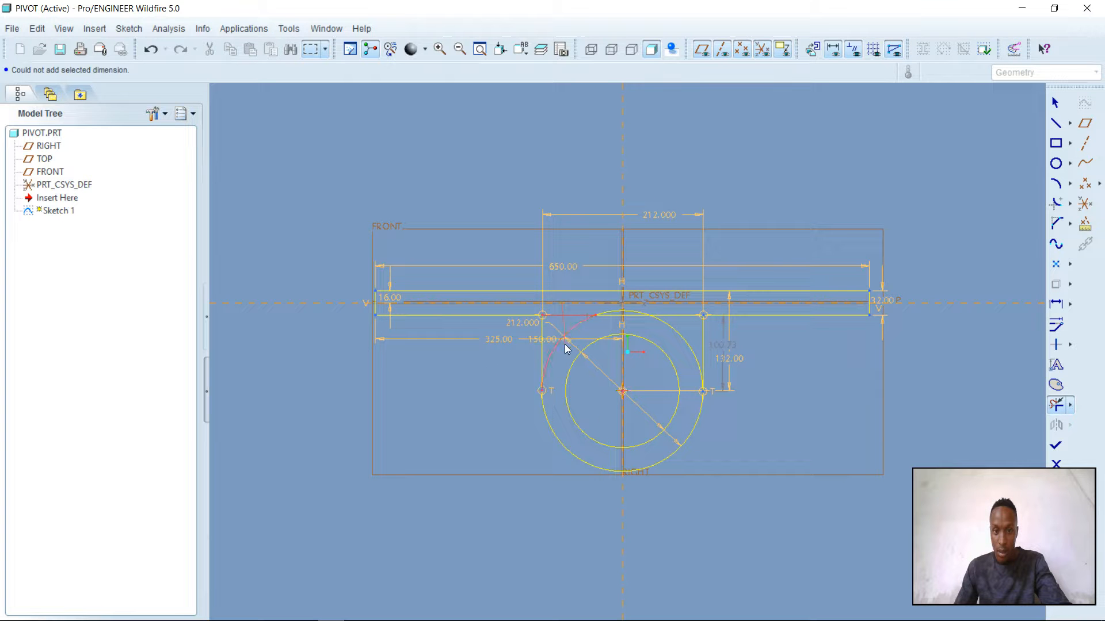
{"action": "left_click", "coordinate": [638, 311]}
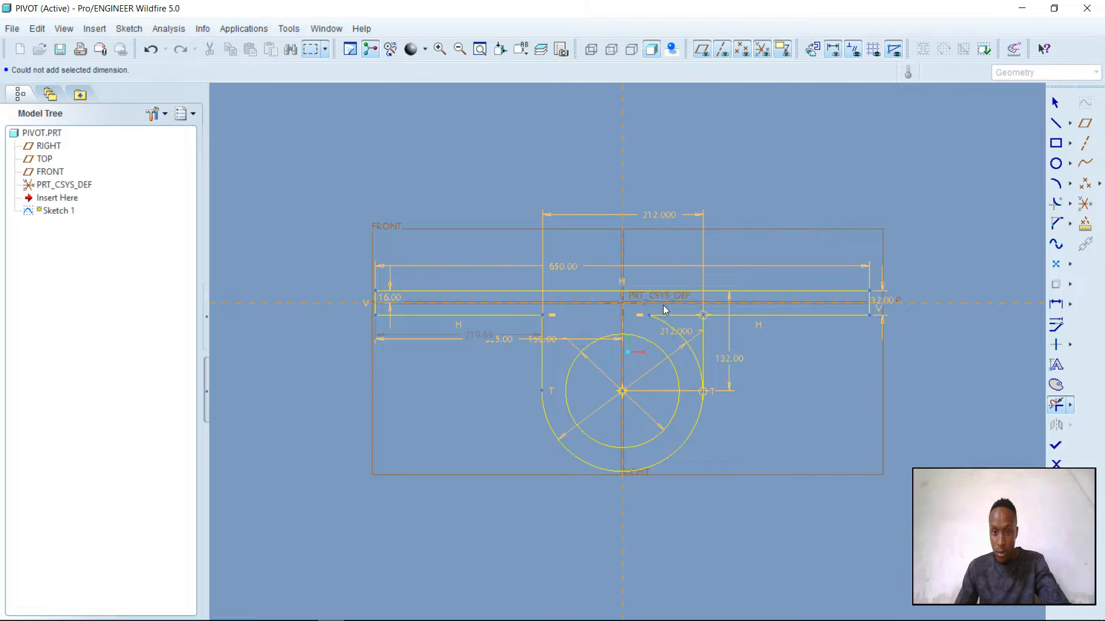
{"action": "left_click", "coordinate": [690, 347]}
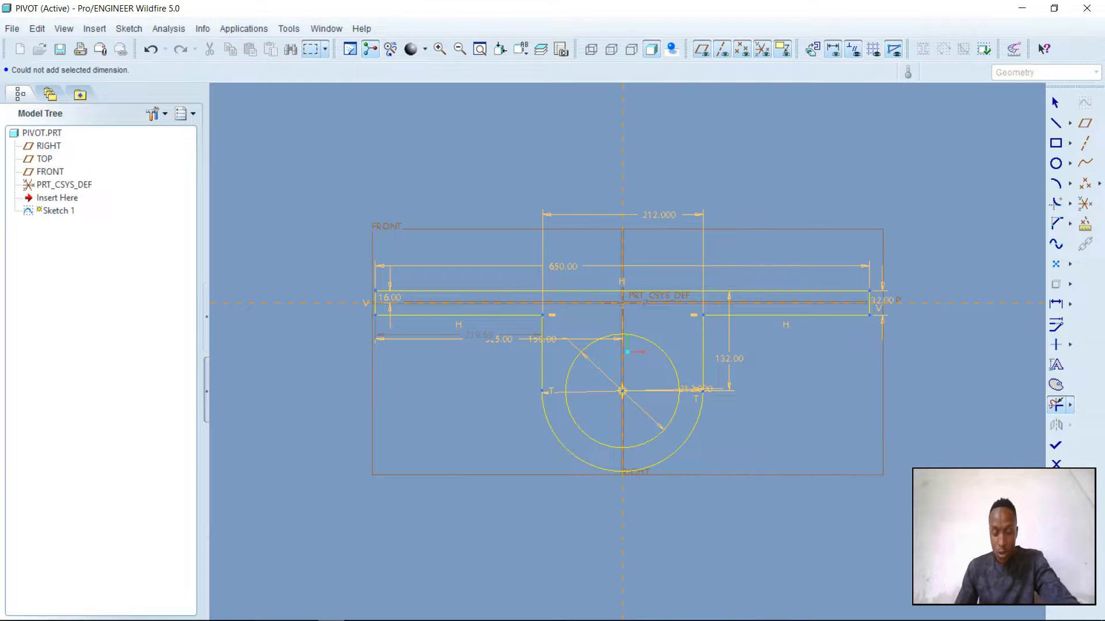
Following the Pivot drawing in CAD assignment 7.pdf, add a circular fillet where each tangent line meets the plate's lower edge
{"action": "mouse_move", "coordinate": [336, 620]}
{"action": "left_click", "coordinate": [304, 610]}
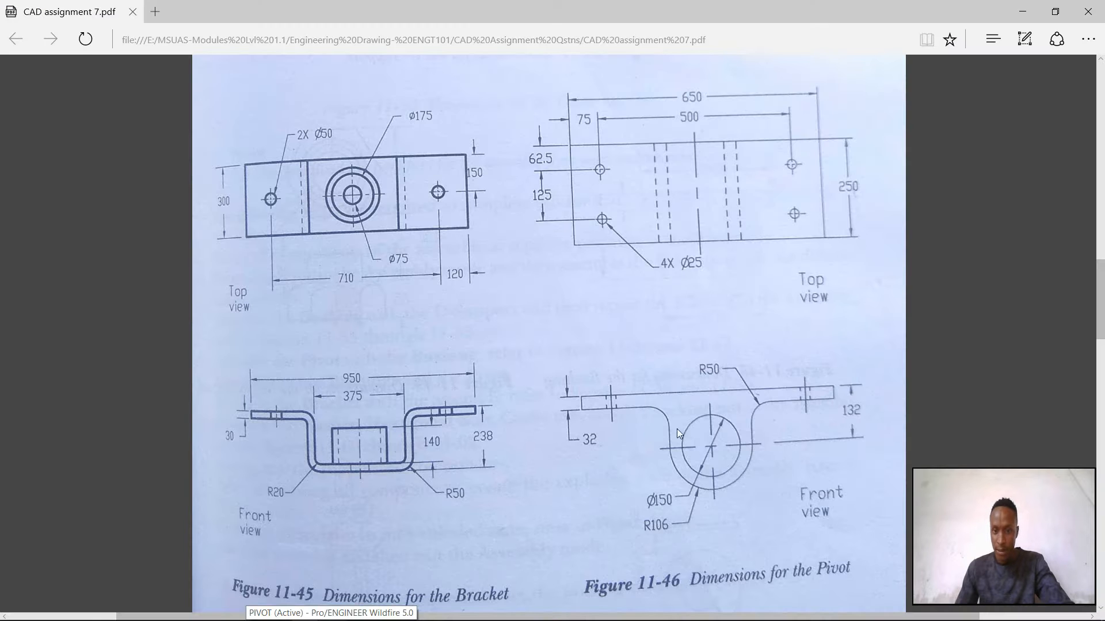
{"action": "mouse_move", "coordinate": [322, 619]}
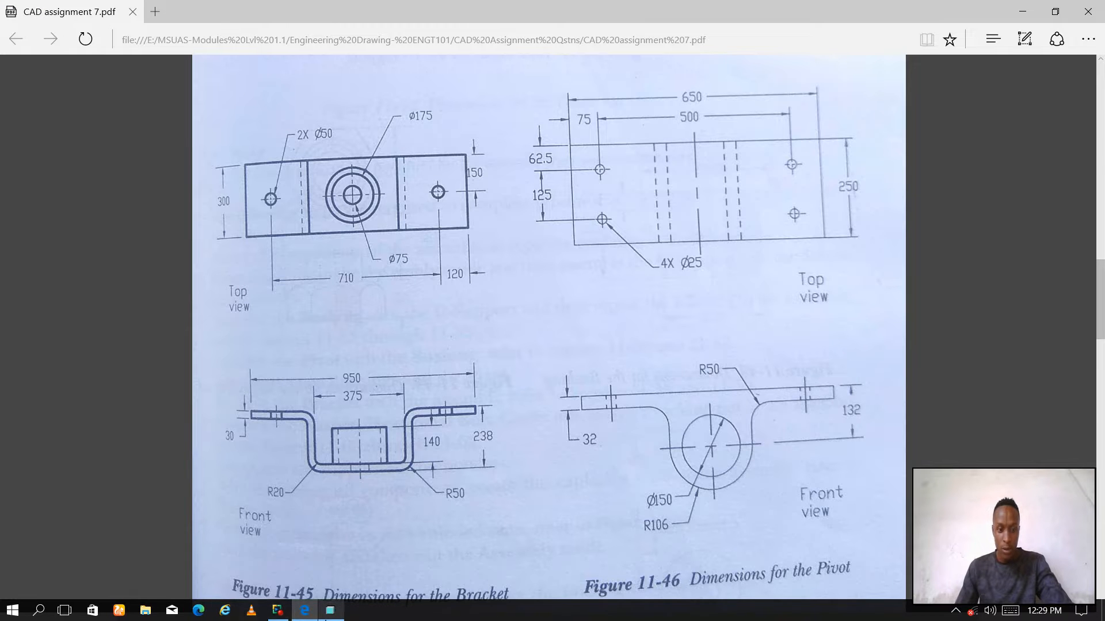
{"action": "left_click", "coordinate": [331, 610]}
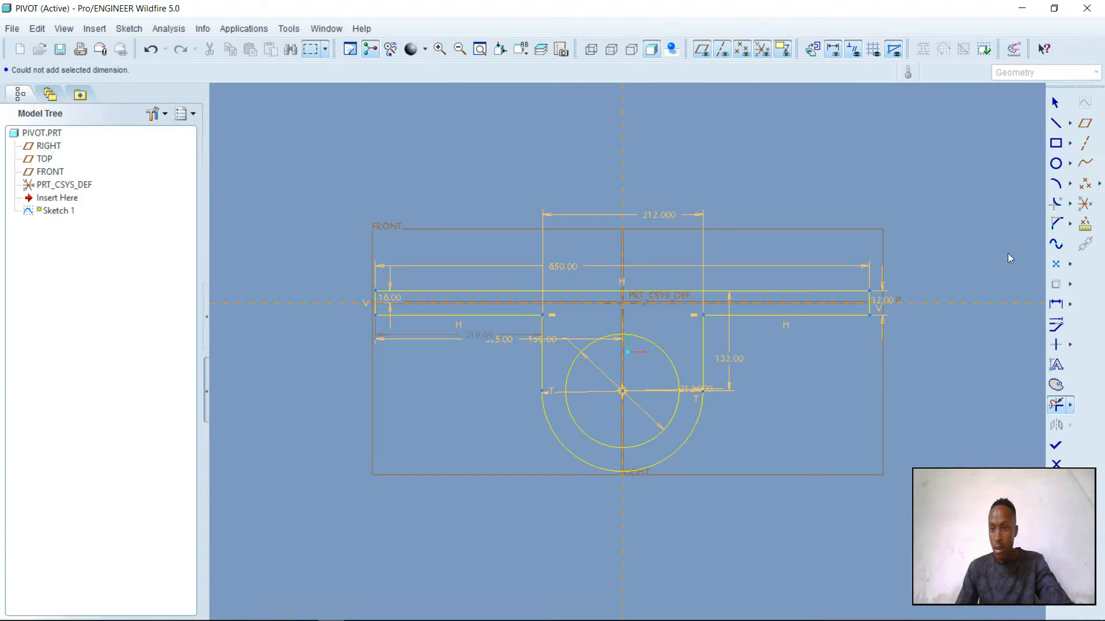
{"action": "left_click", "coordinate": [1058, 205]}
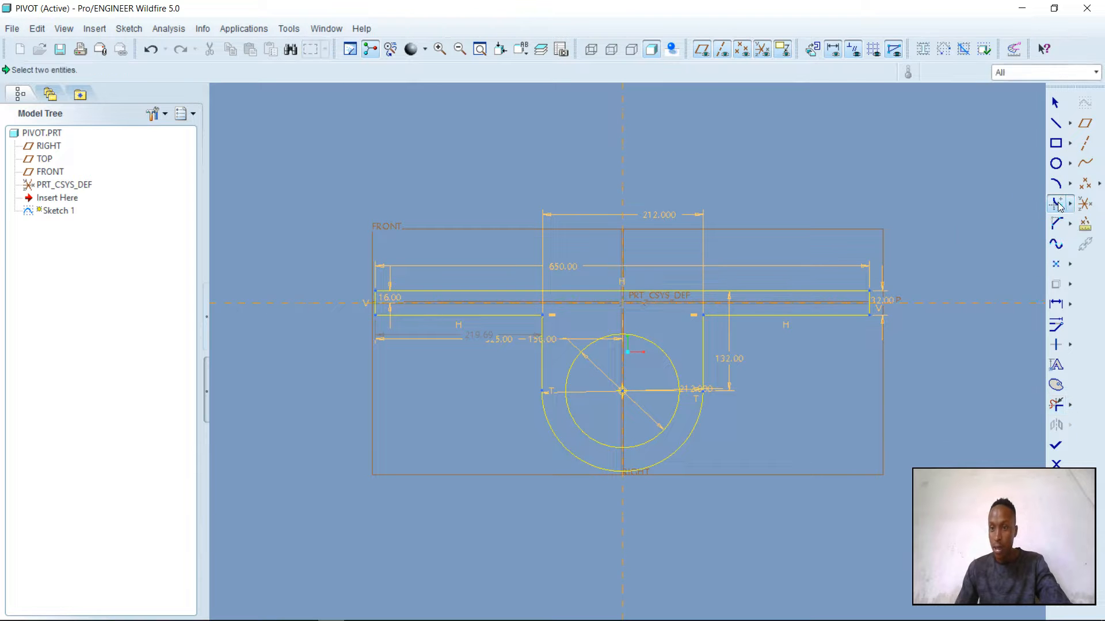
{"action": "left_click", "coordinate": [703, 334]}
{"action": "left_click", "coordinate": [735, 316]}
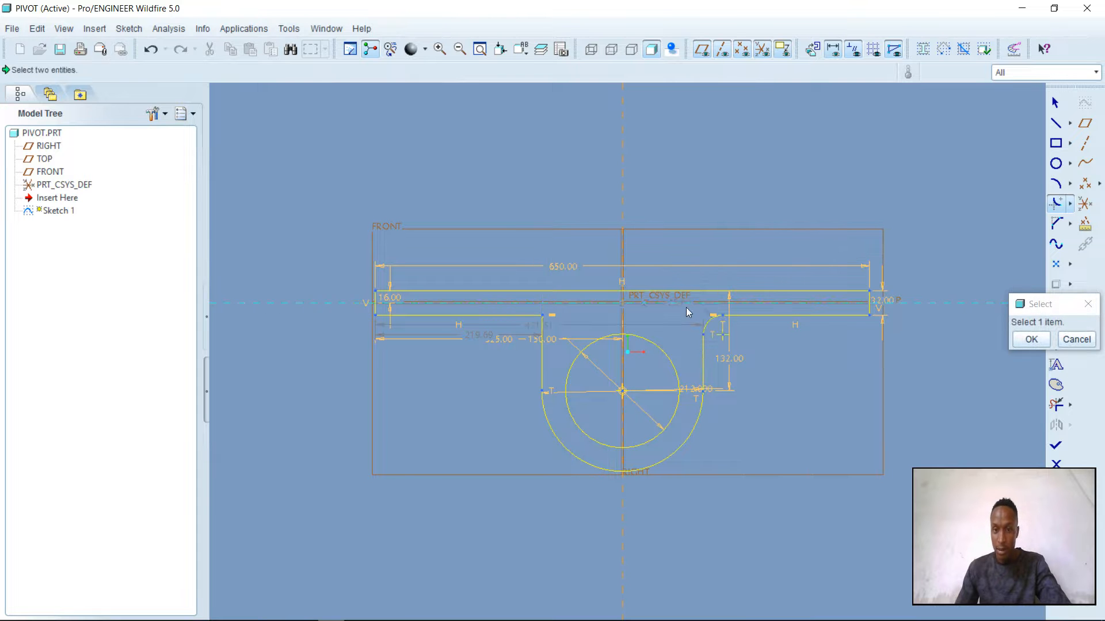
{"action": "left_click", "coordinate": [542, 340]}
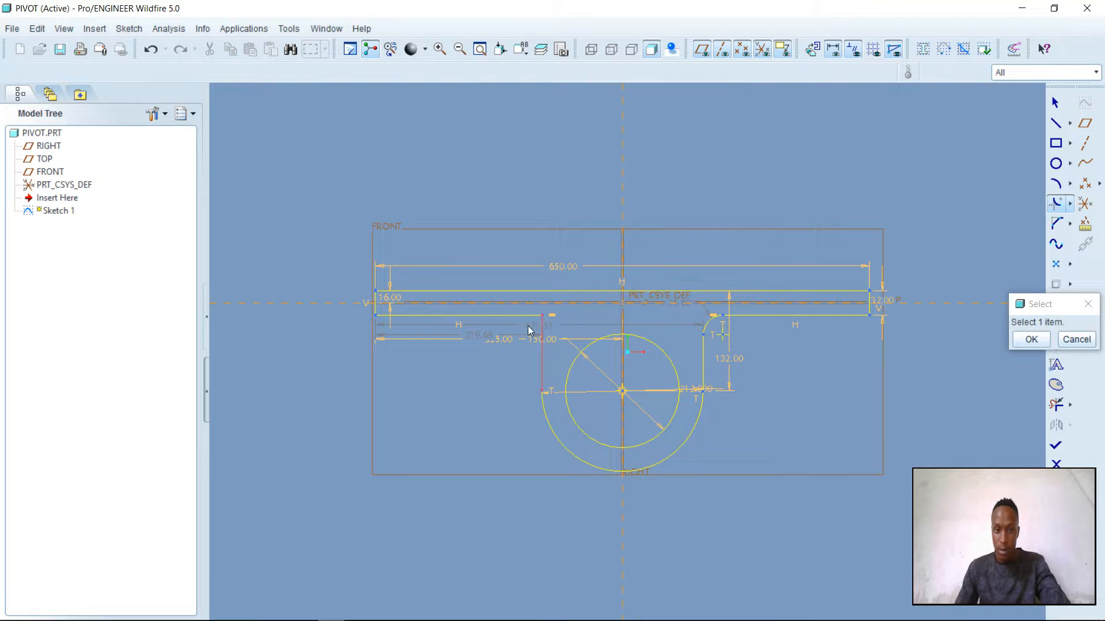
{"action": "left_click", "coordinate": [525, 317]}
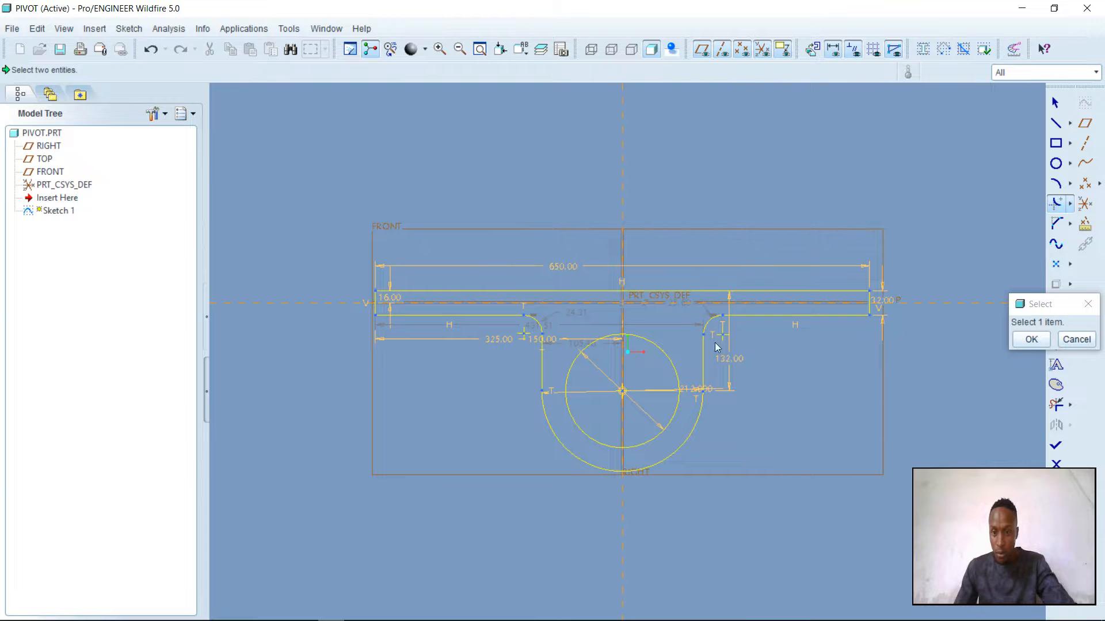
{"action": "left_click", "coordinate": [1025, 340]}
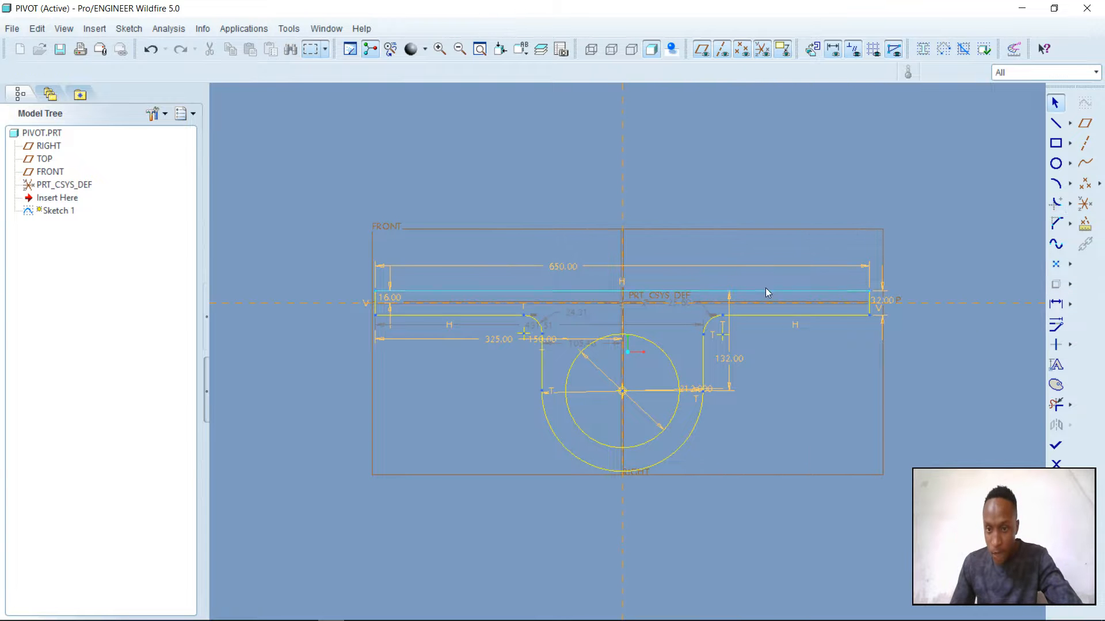
Set the radius of both fillets to 50 mm and finish the sketch
{"action": "double_click", "coordinate": [682, 299]}
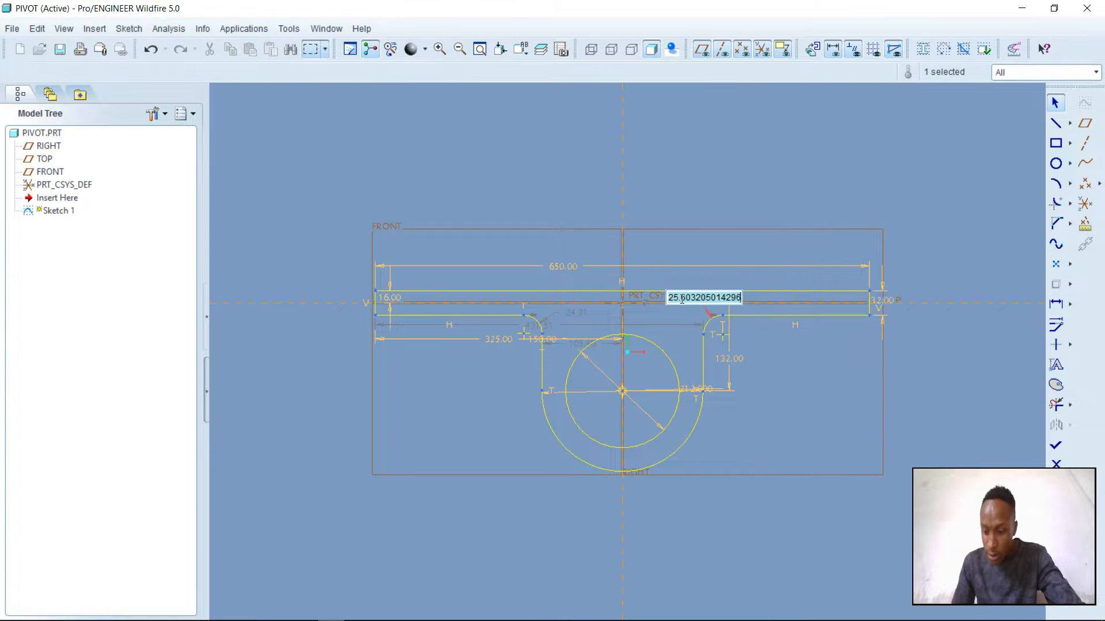
{"action": "type", "text": "50"}
{"action": "key", "text": "Return"}
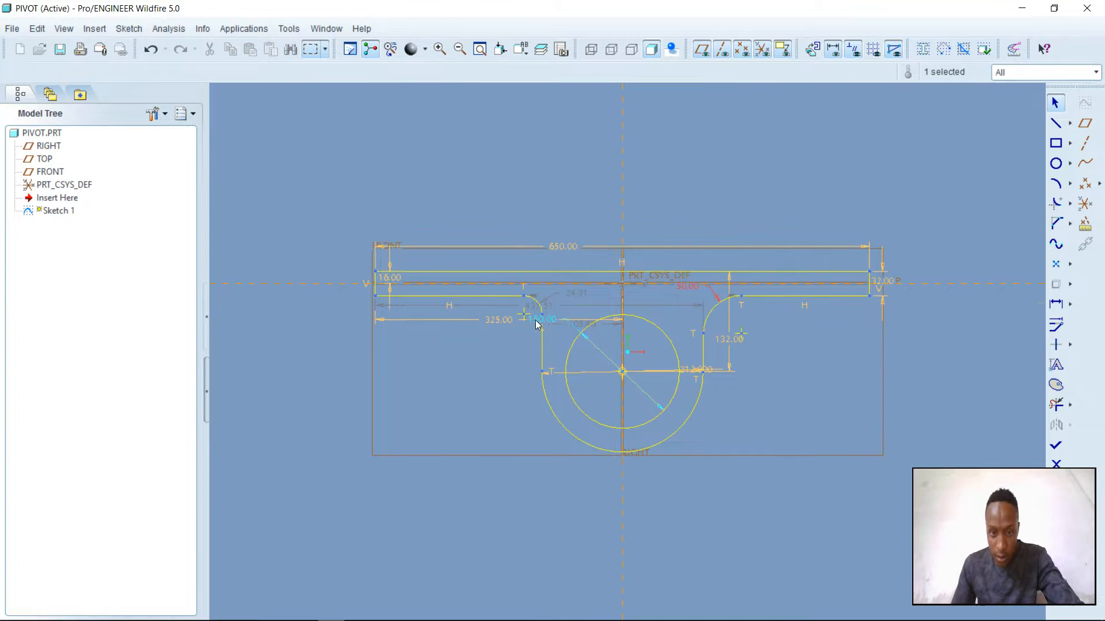
{"action": "double_click", "coordinate": [580, 293]}
{"action": "type", "text": "5"}
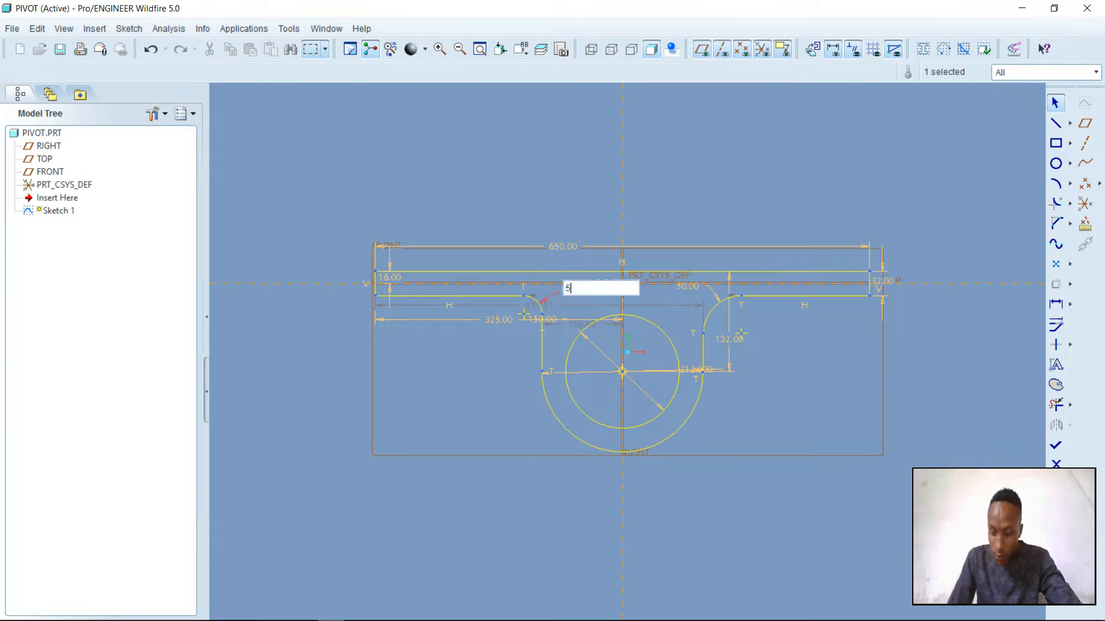
{"action": "type", "text": "0"}
{"action": "key", "text": "Return"}
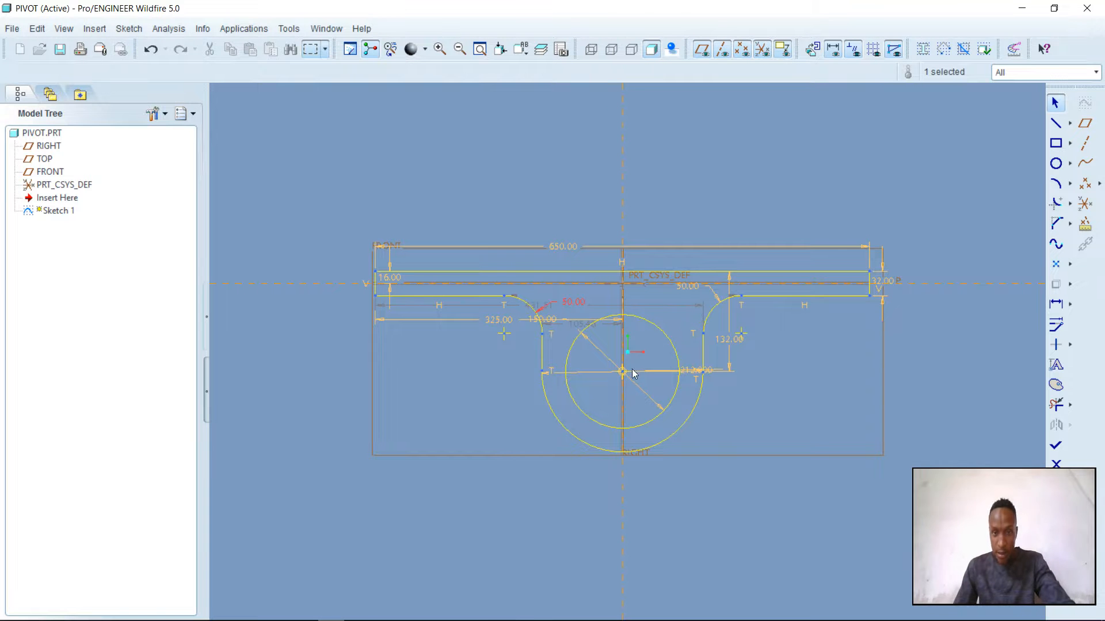
{"action": "left_click", "coordinate": [1057, 446]}
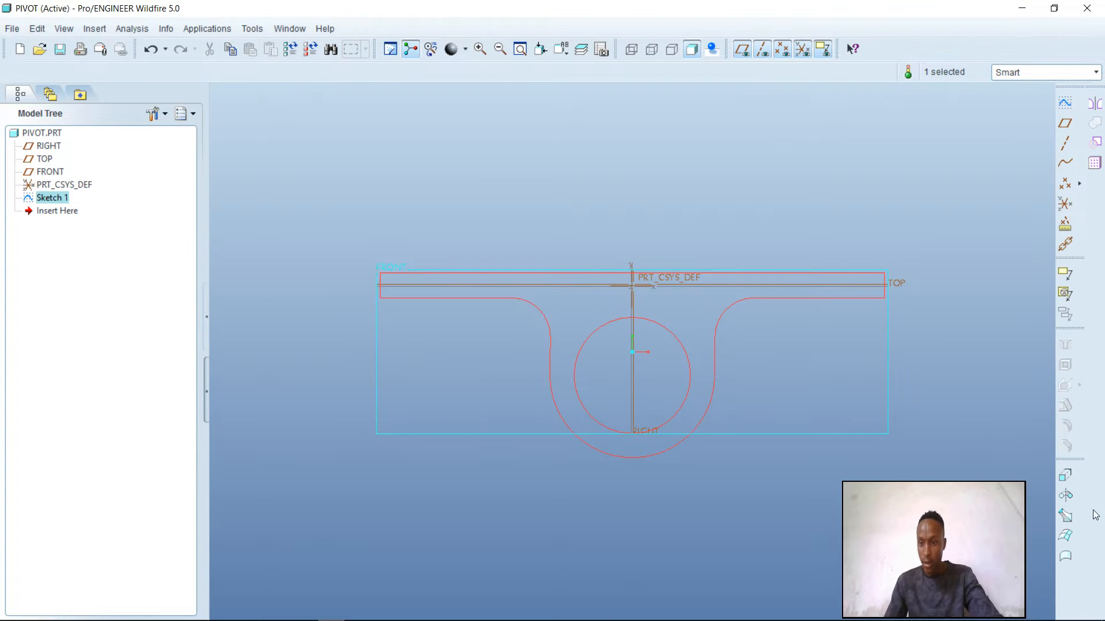
Extrude the pivot profile to a depth of 250 mm, following the Pivot drawing in CAD assignment 7.pdf
{"action": "left_click", "coordinate": [1065, 474]}
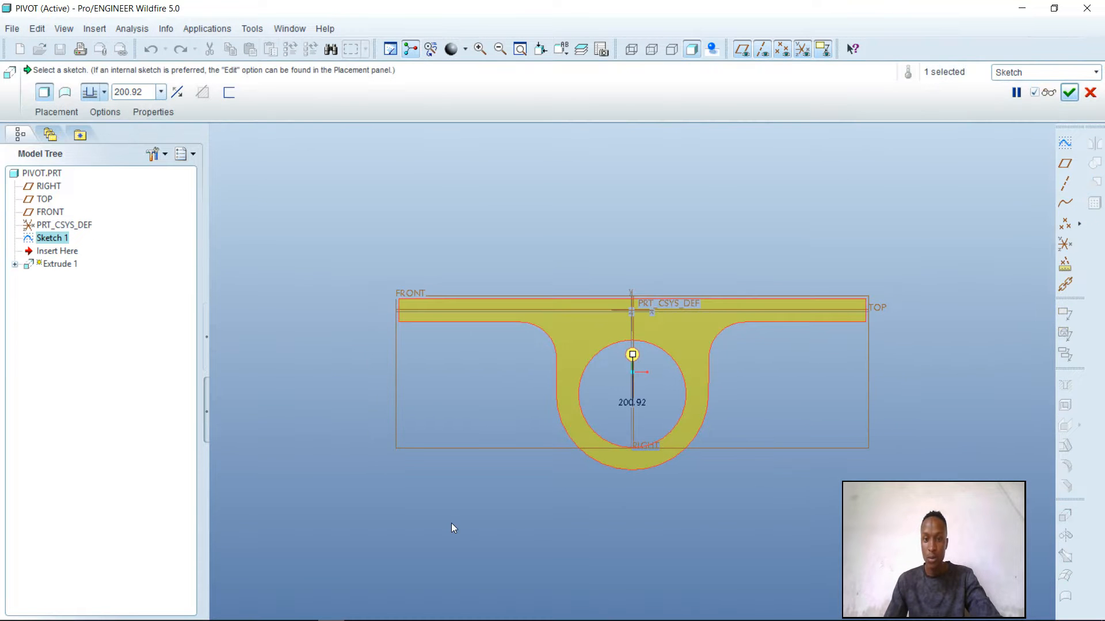
{"action": "middle_click_drag", "start_coordinate": [459, 513], "coordinate": [523, 520]}
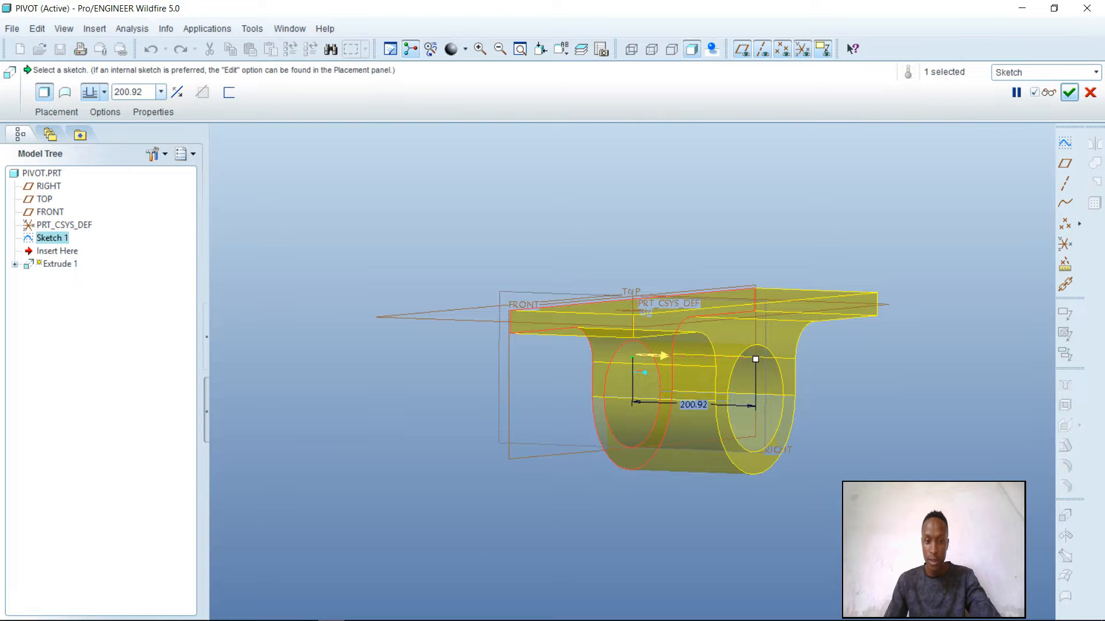
{"action": "left_click", "coordinate": [301, 612]}
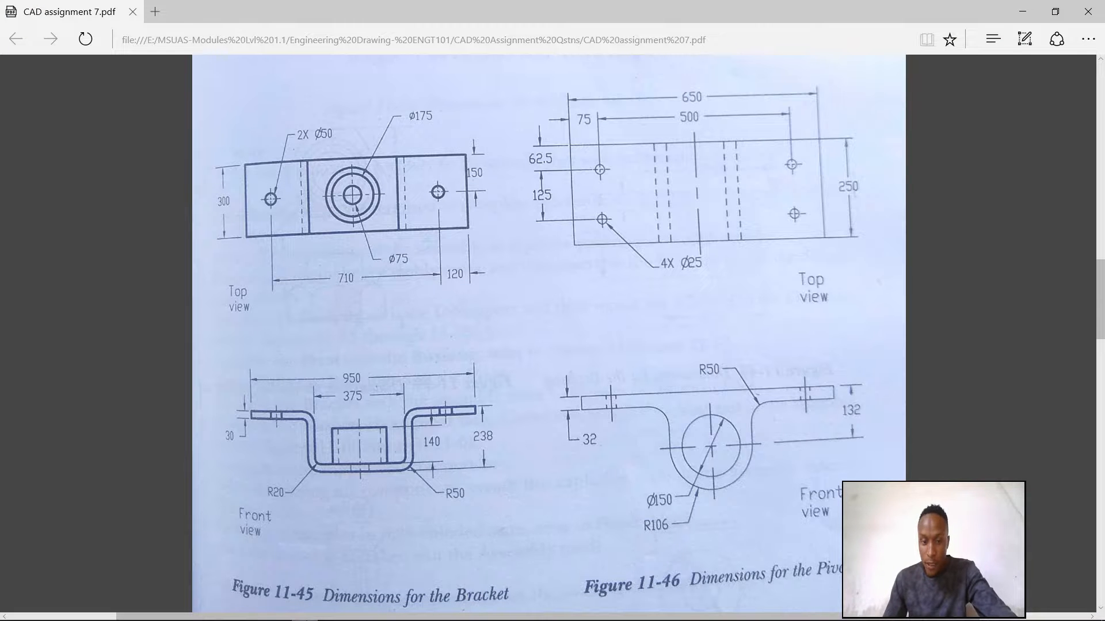
{"action": "left_click", "coordinate": [276, 610]}
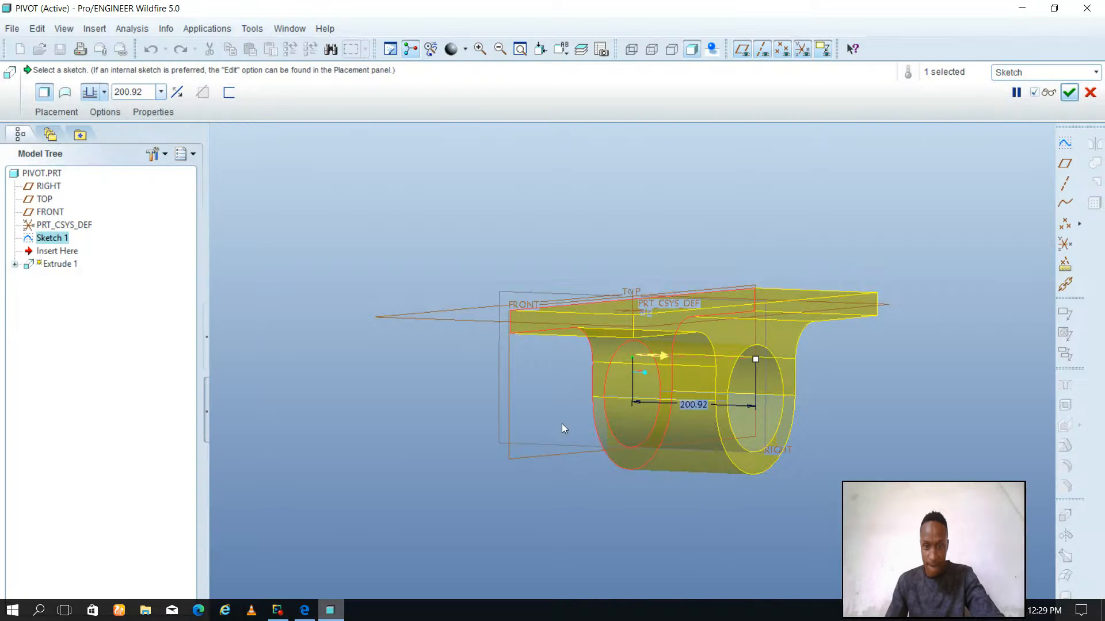
{"action": "double_click", "coordinate": [693, 405]}
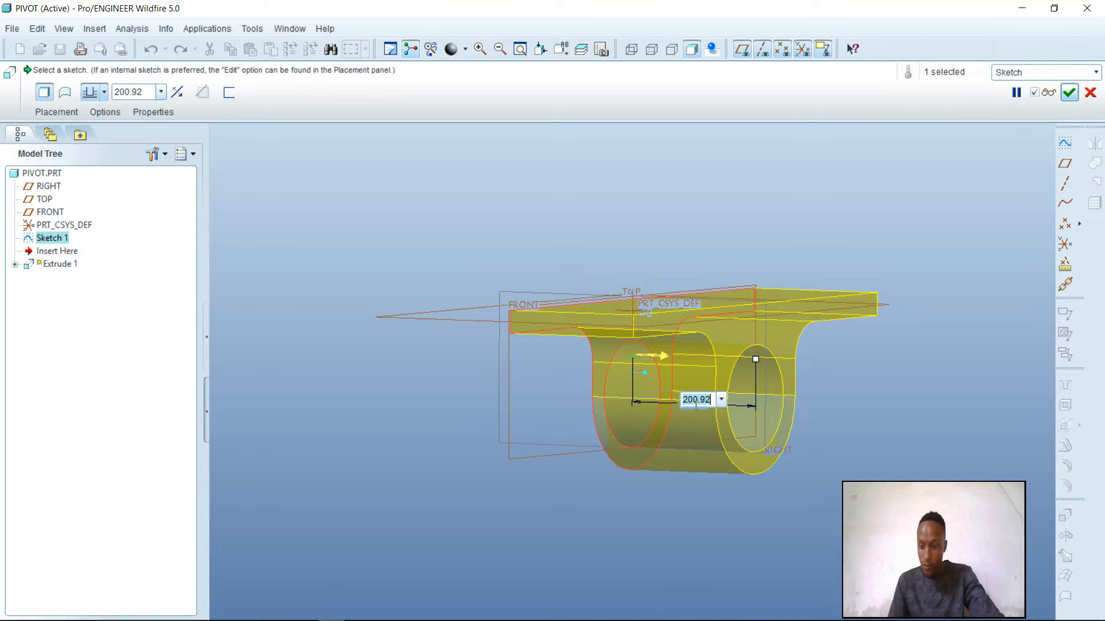
{"action": "type", "text": "250"}
{"action": "key", "text": "Return"}
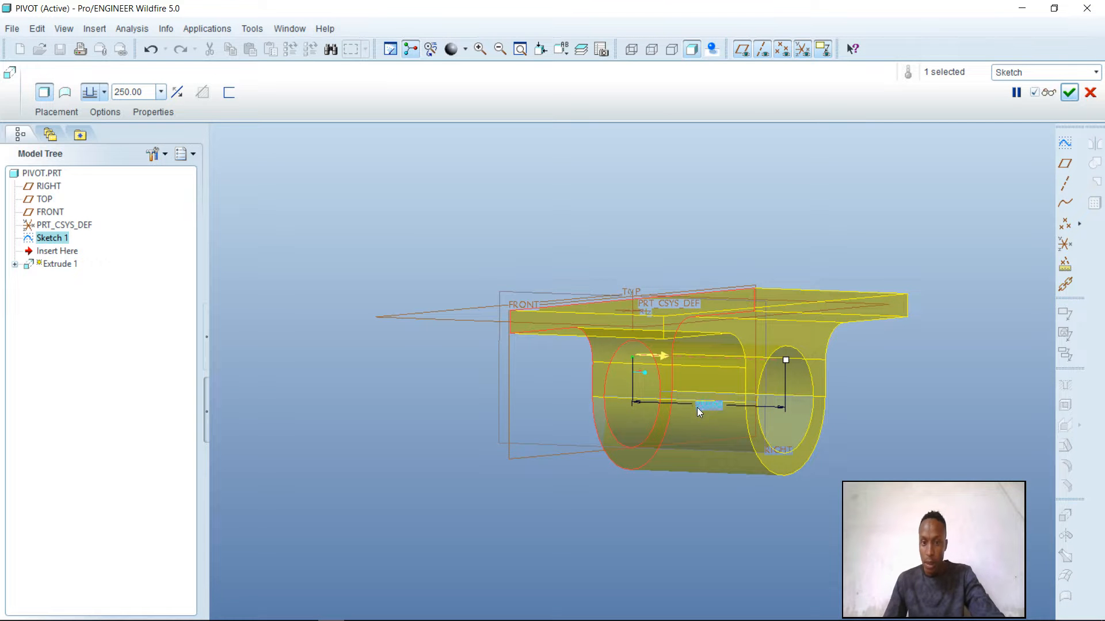
Make the extrusion symmetric about the sketch plane, preview the solid and finish the feature
{"action": "left_click", "coordinate": [104, 95]}
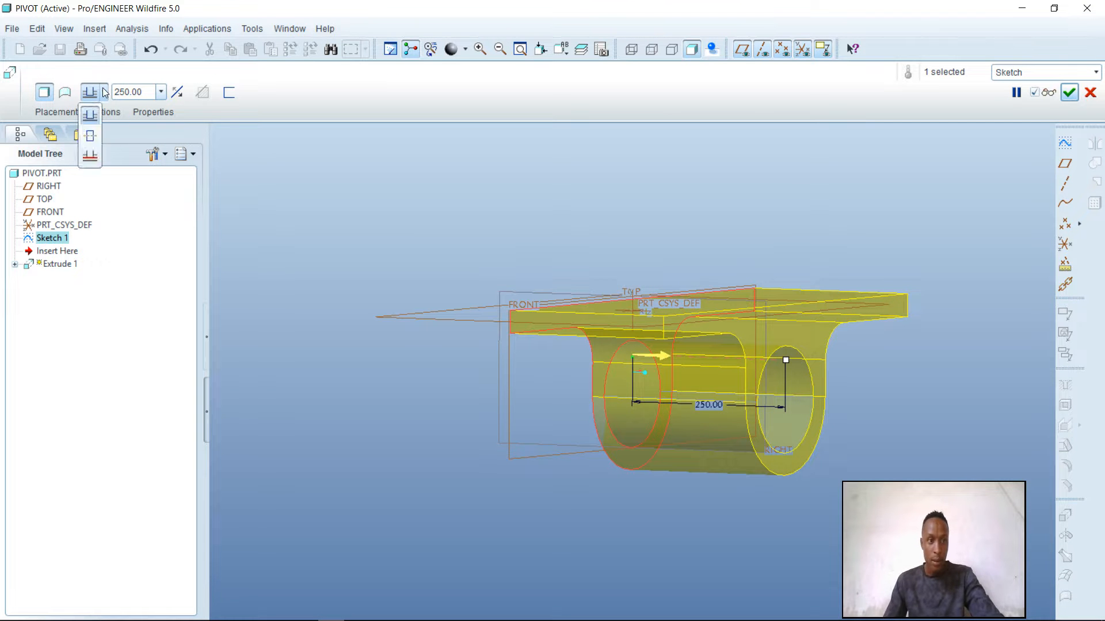
{"action": "left_click", "coordinate": [95, 136]}
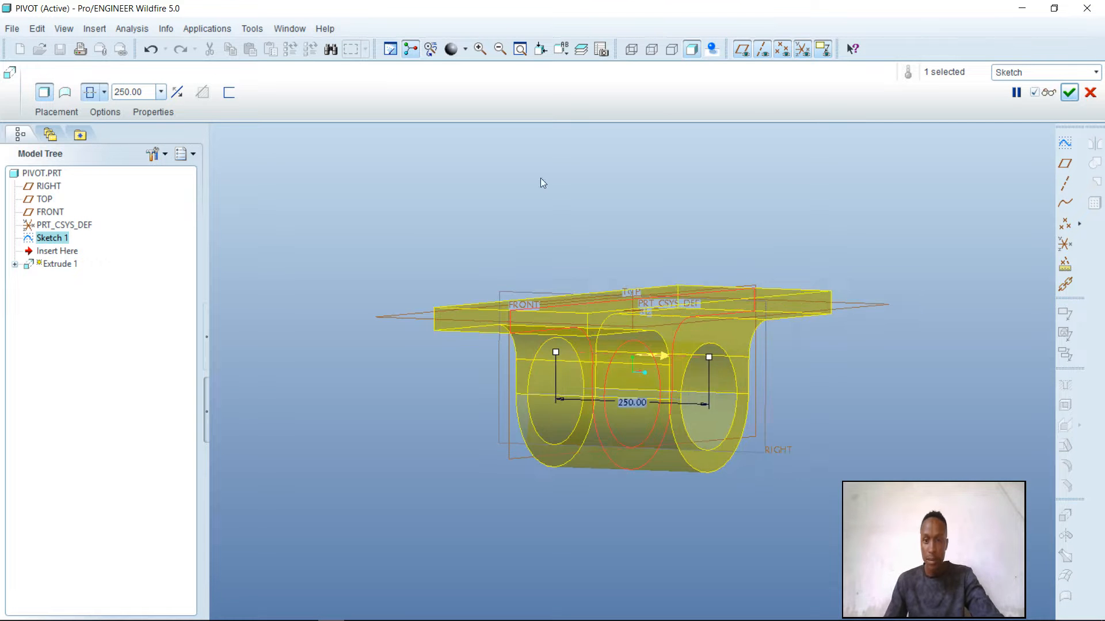
{"action": "left_click", "coordinate": [1049, 92]}
{"action": "middle_click_drag", "start_coordinate": [981, 319], "coordinate": [943, 201]}
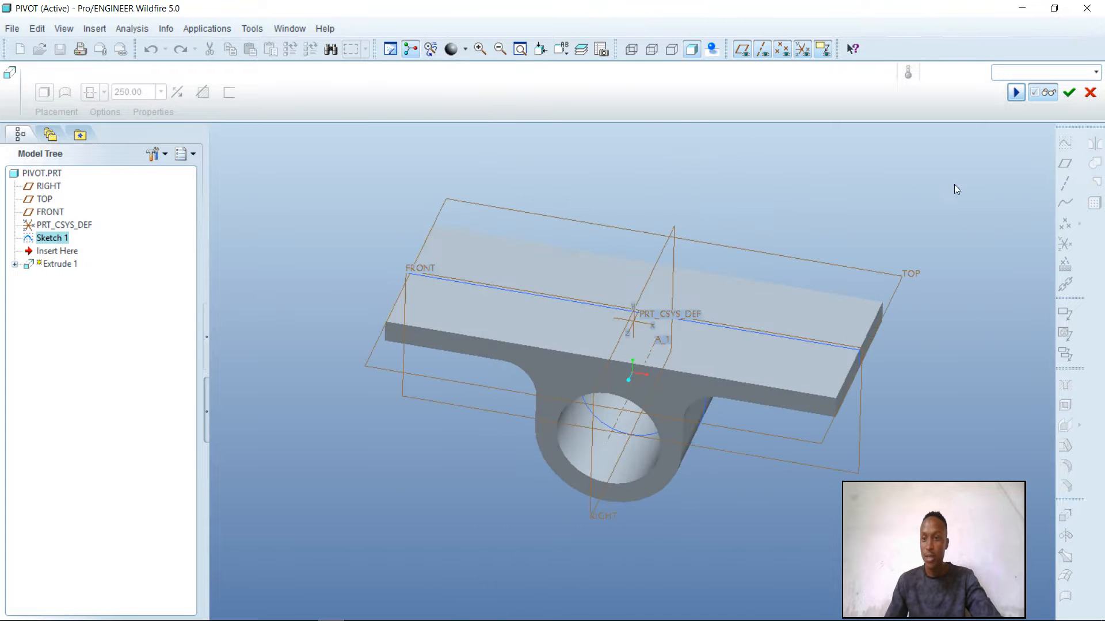
{"action": "left_click", "coordinate": [1069, 92]}
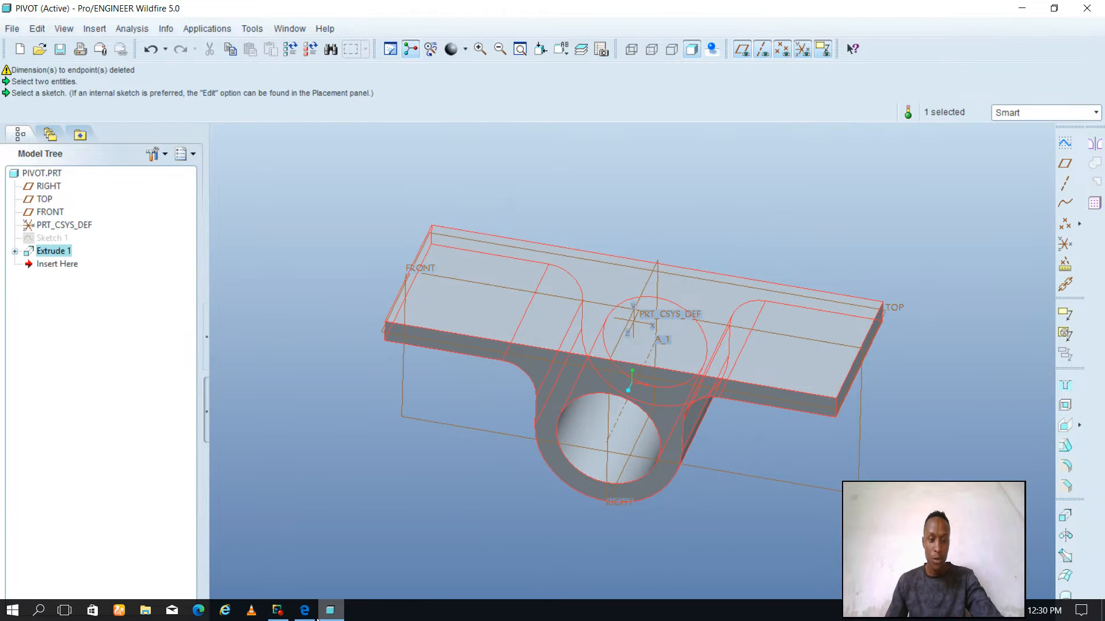
After consulting the Pivot's top view in CAD assignment 7.pdf, start a new sketch on the plate's upper face
{"action": "left_click", "coordinate": [305, 615]}
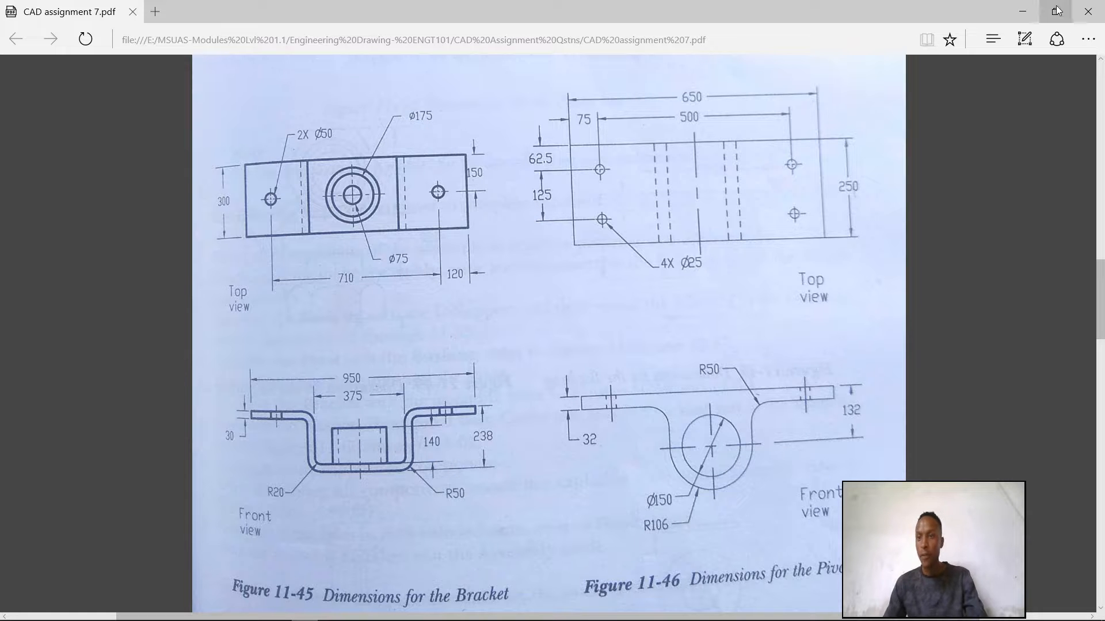
{"action": "left_click", "coordinate": [1022, 15]}
{"action": "left_click", "coordinate": [479, 310]}
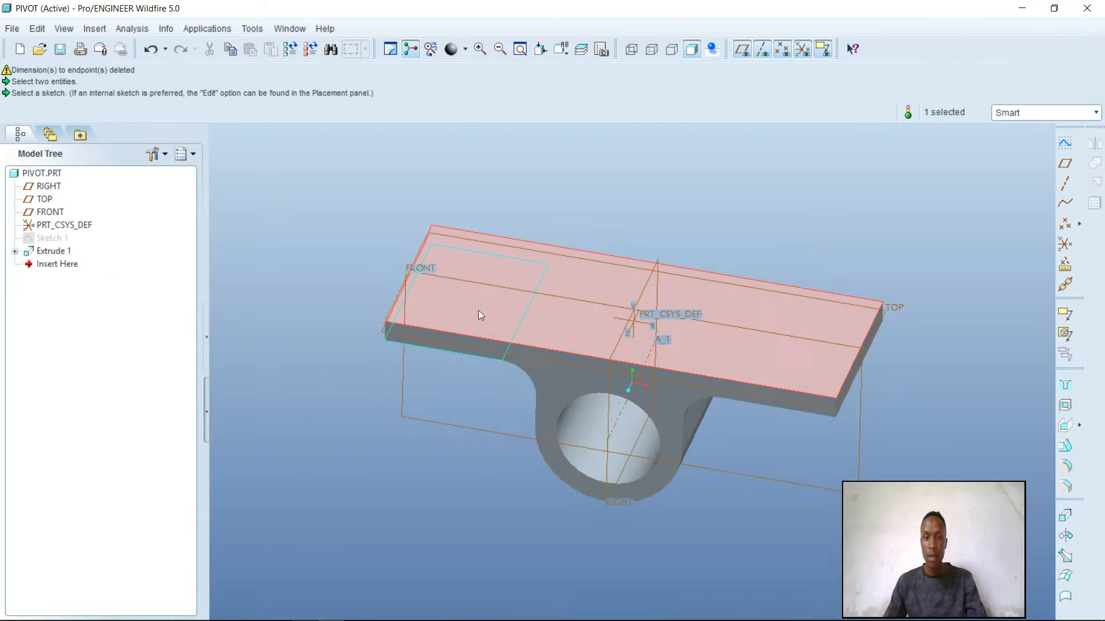
{"action": "left_click", "coordinate": [1065, 142]}
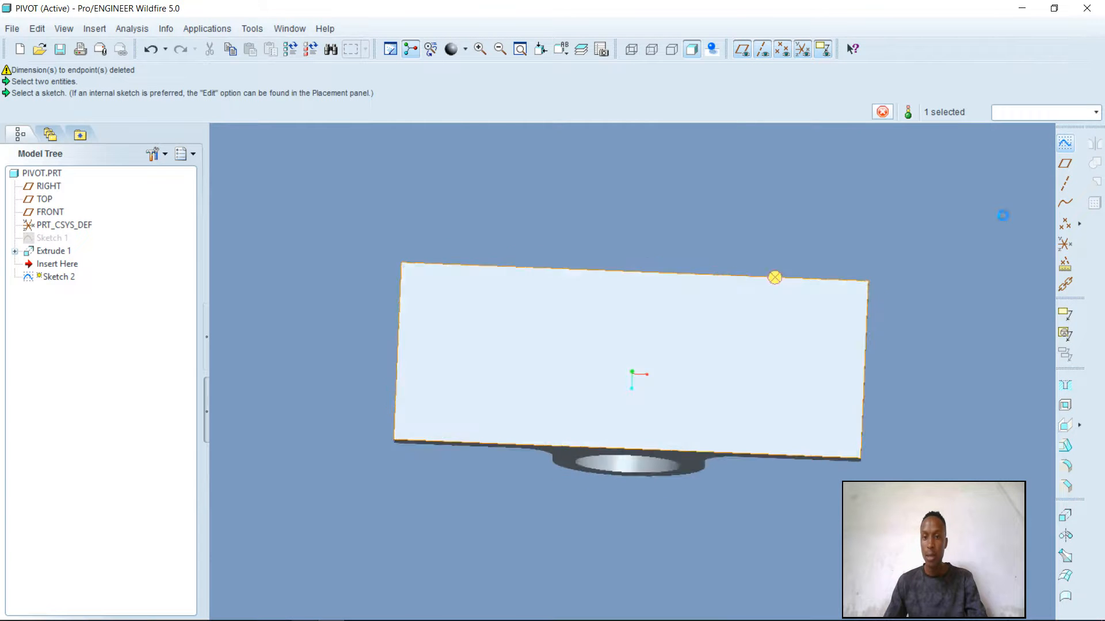
{"action": "left_click", "coordinate": [1035, 312]}
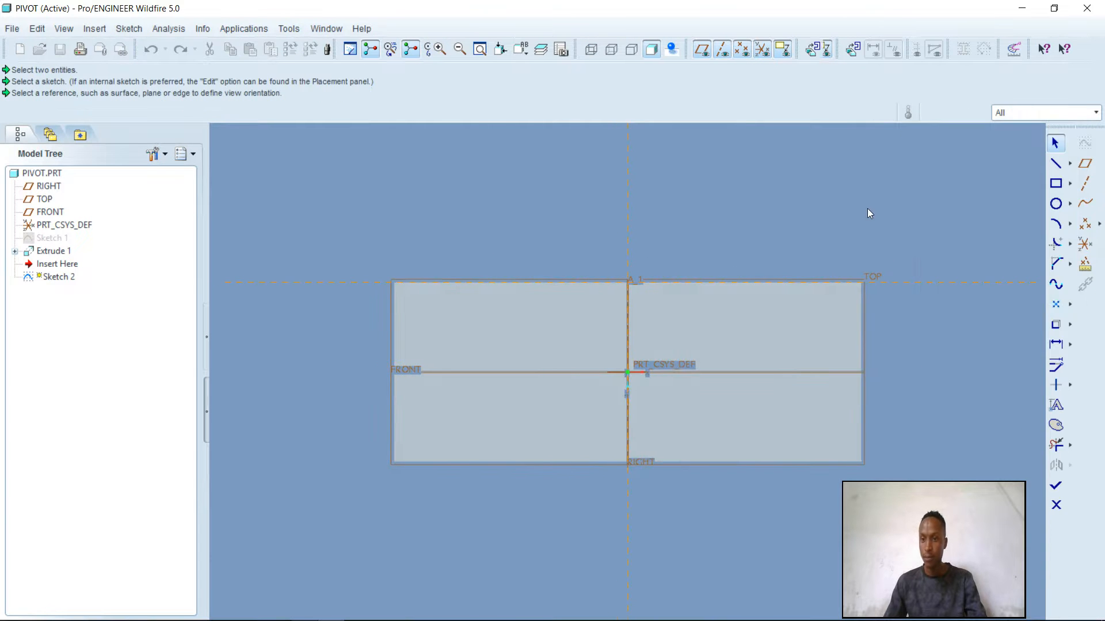
Add the outer edges of the plate's upper face as sketch references
{"action": "right_click", "coordinate": [868, 209]}
{"action": "left_click", "coordinate": [914, 249]}
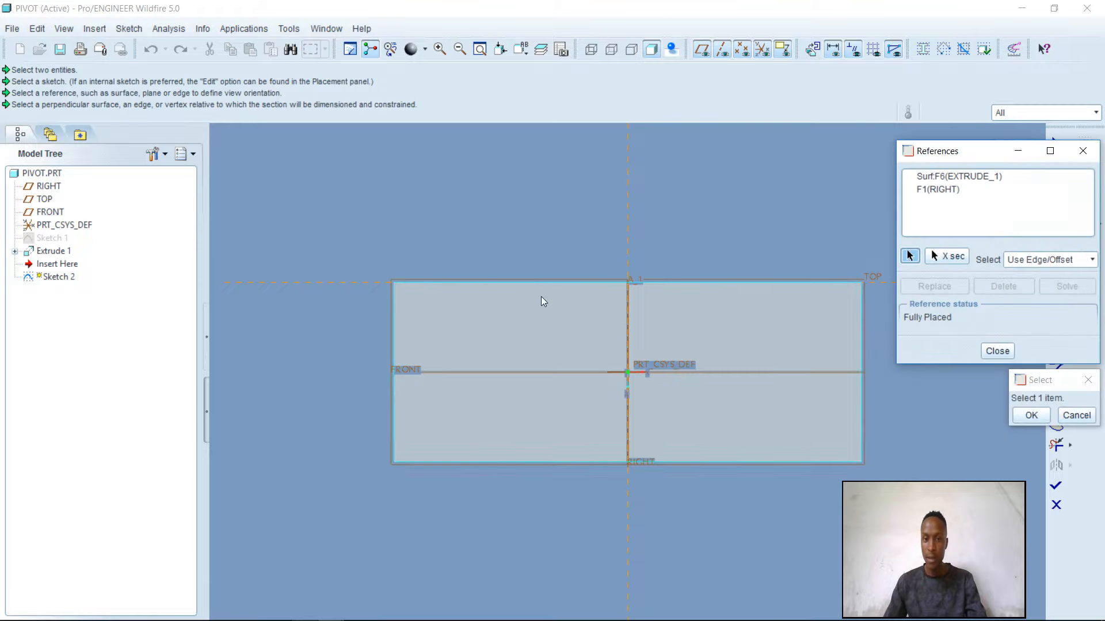
{"action": "left_click", "coordinate": [540, 281]}
{"action": "left_click", "coordinate": [392, 344]}
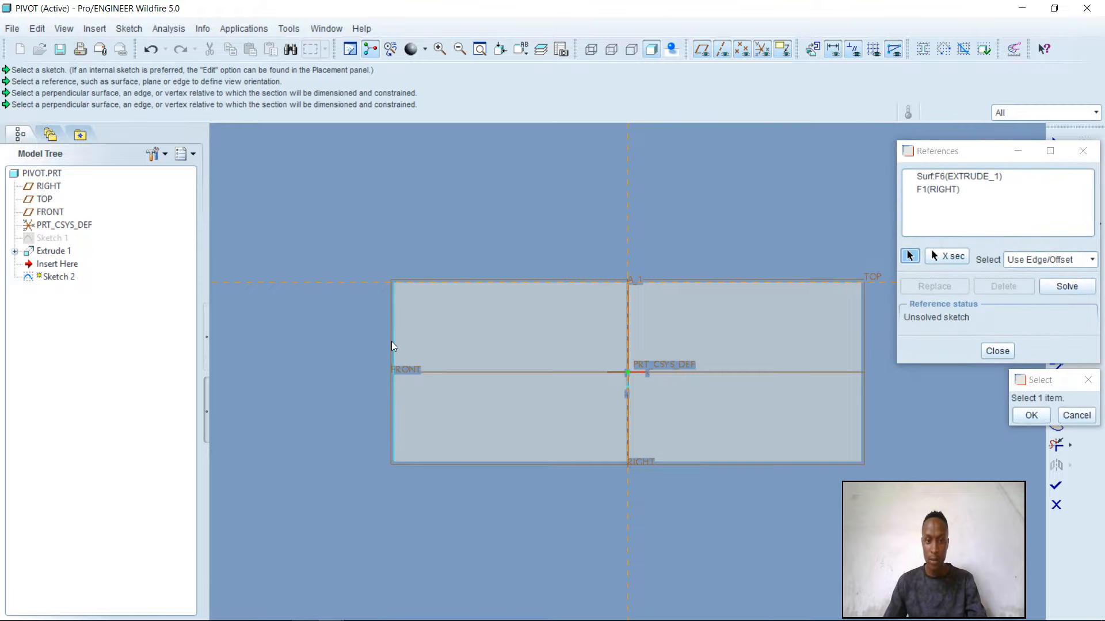
{"action": "left_click", "coordinate": [861, 337]}
{"action": "left_click", "coordinate": [829, 461]}
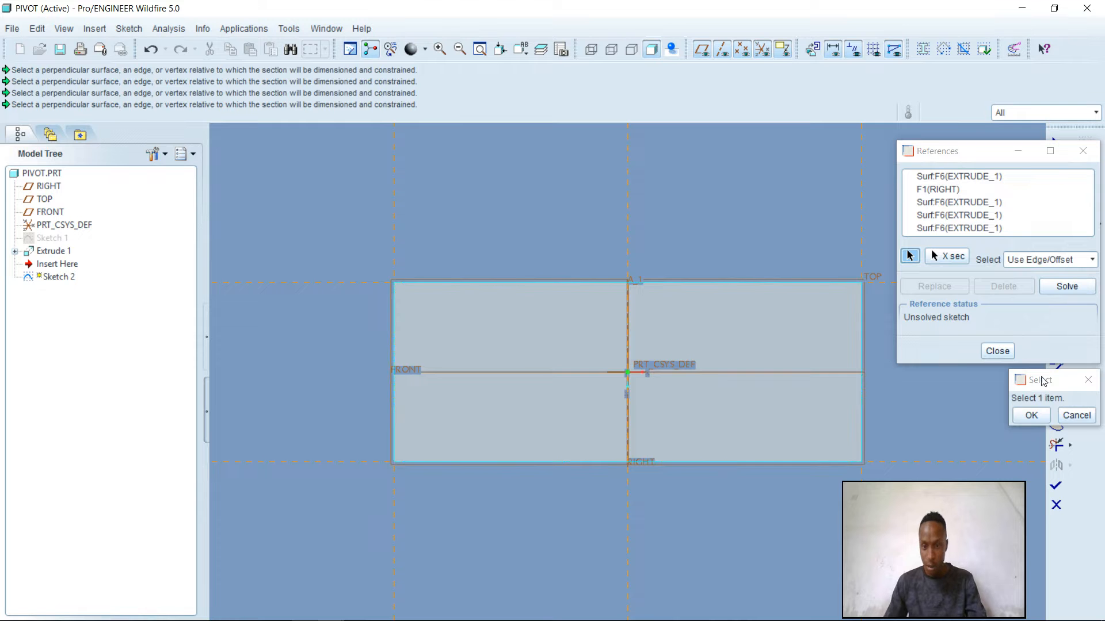
{"action": "left_click", "coordinate": [1007, 352]}
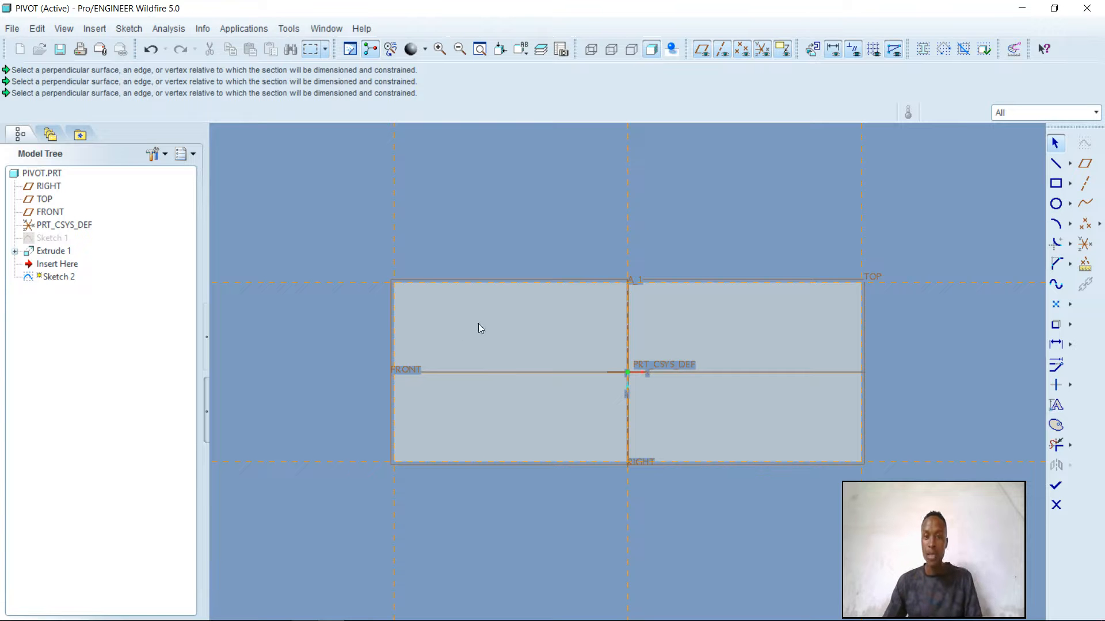
Sketch four aligned circles of equal radius, about 79 mm in diameter, one near each corner of the plate
{"action": "left_click", "coordinate": [1056, 204]}
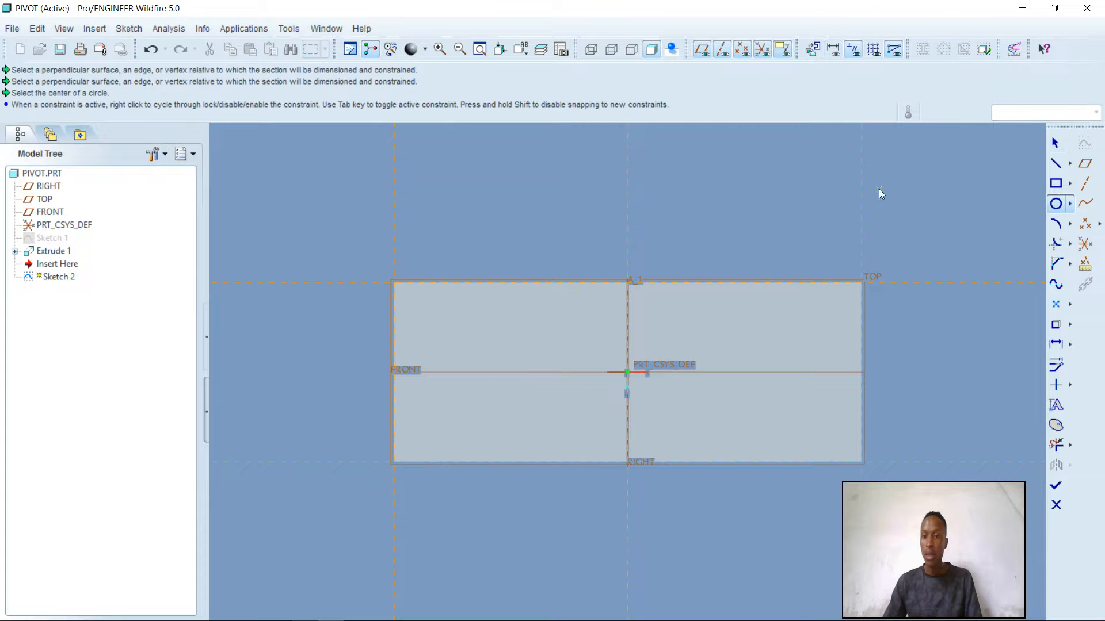
{"action": "left_click", "coordinate": [446, 324]}
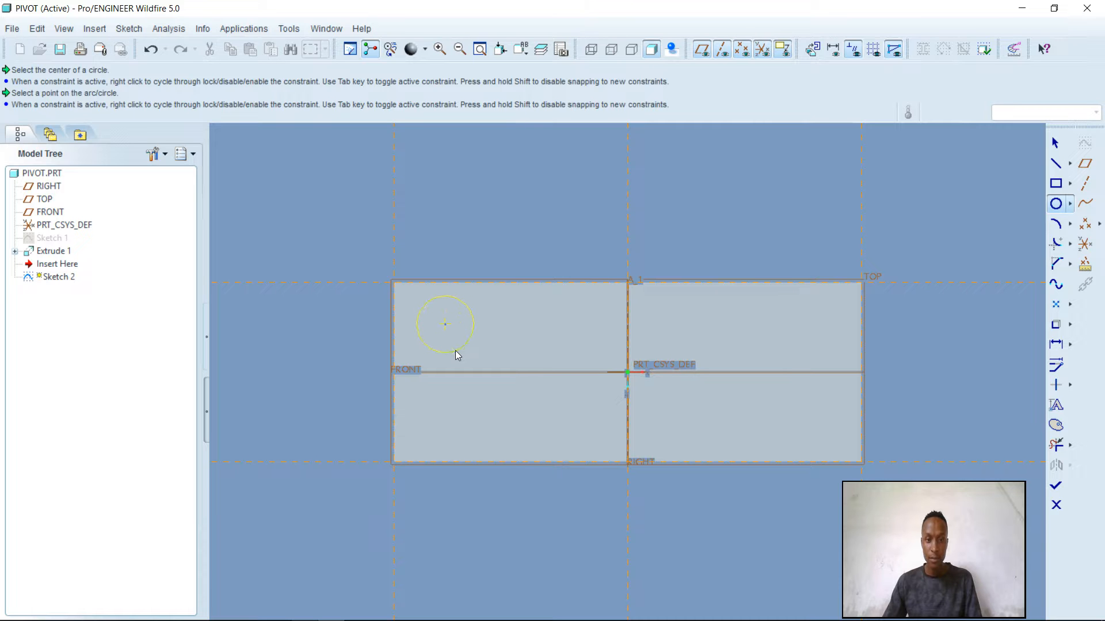
{"action": "left_click", "coordinate": [456, 354]}
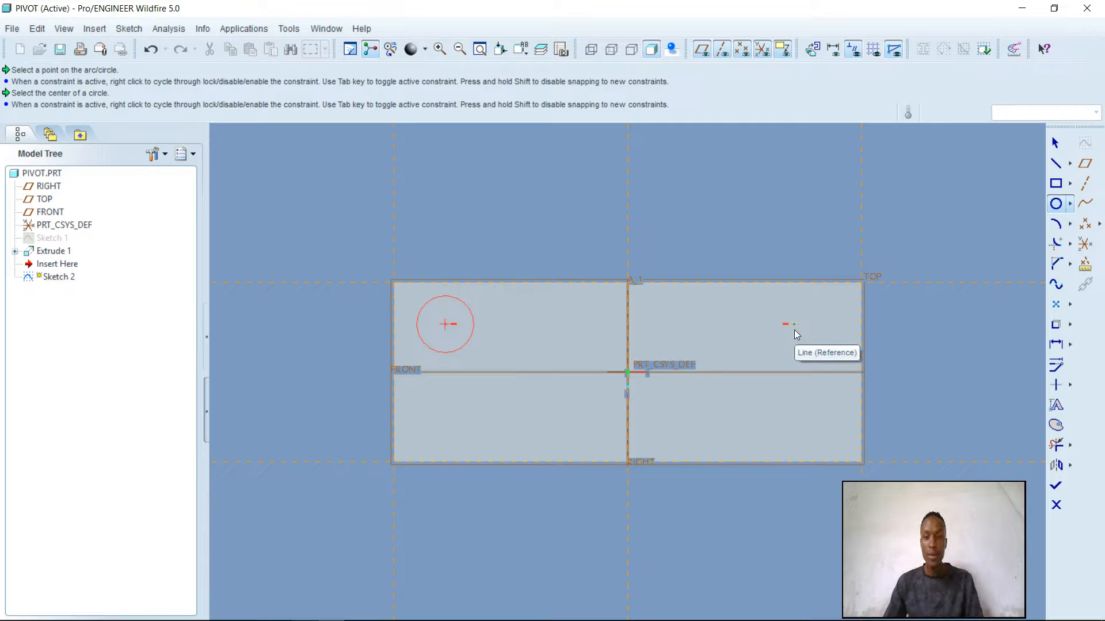
{"action": "left_click", "coordinate": [799, 329]}
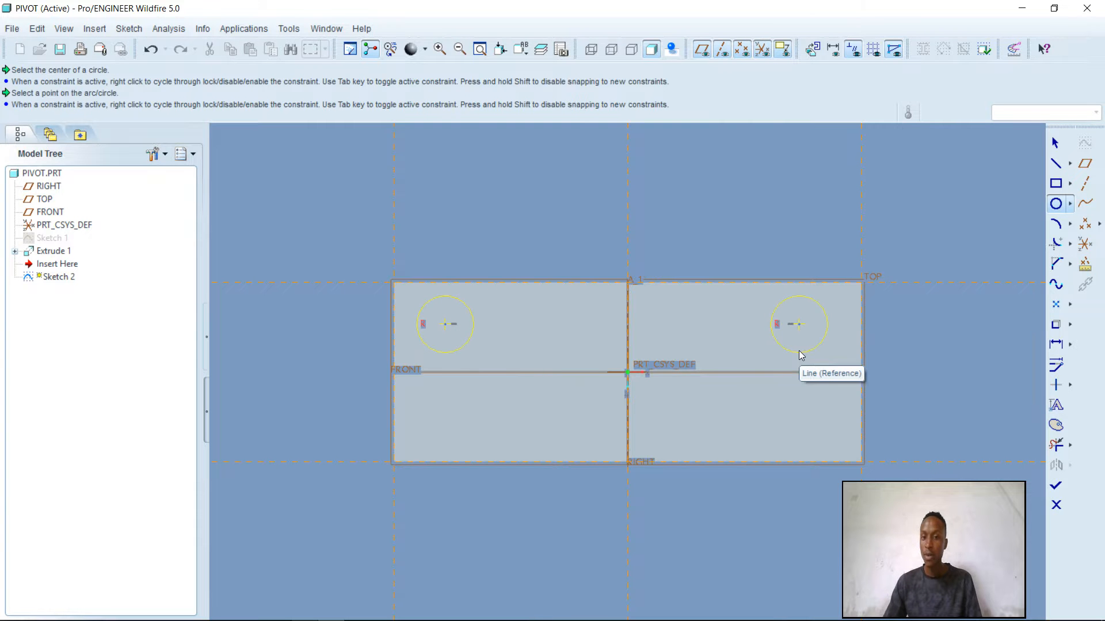
{"action": "left_click", "coordinate": [801, 355]}
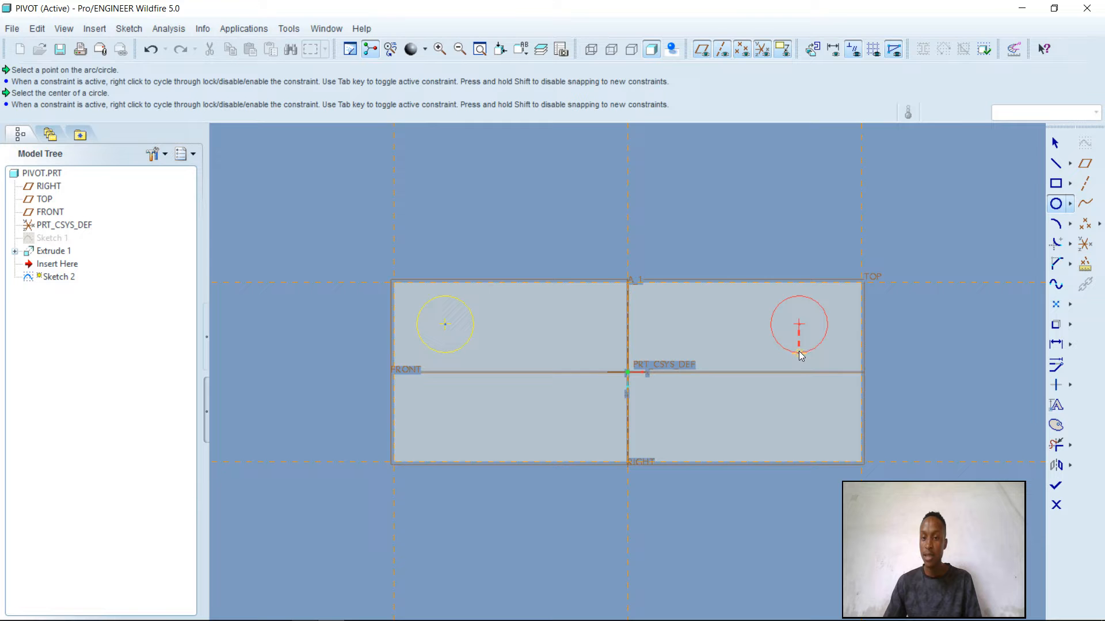
{"action": "left_click", "coordinate": [799, 422]}
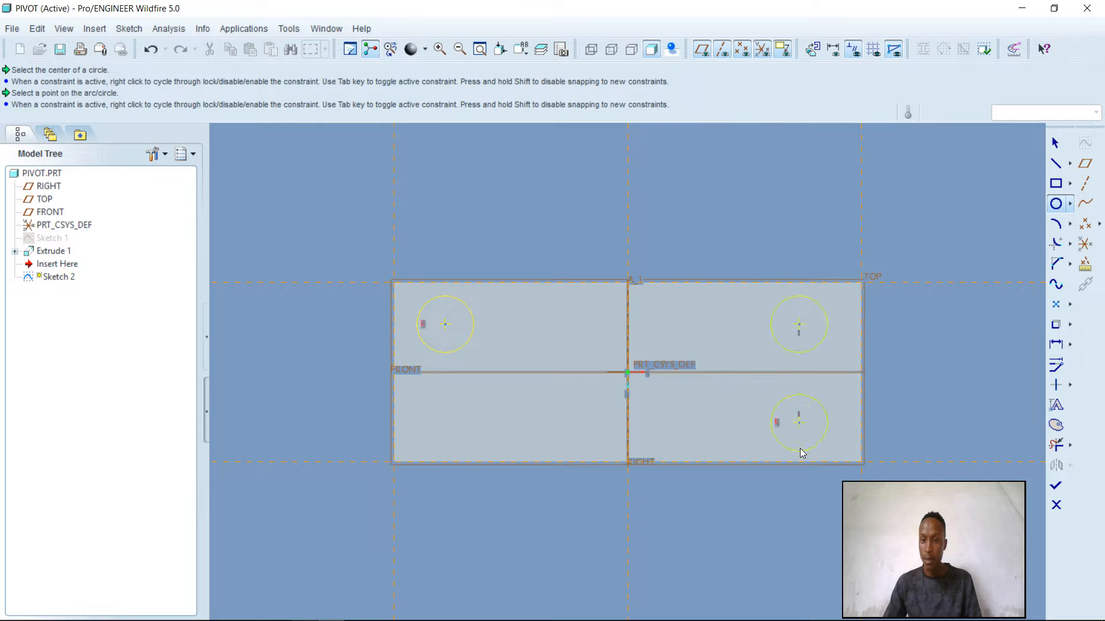
{"action": "left_click", "coordinate": [800, 450]}
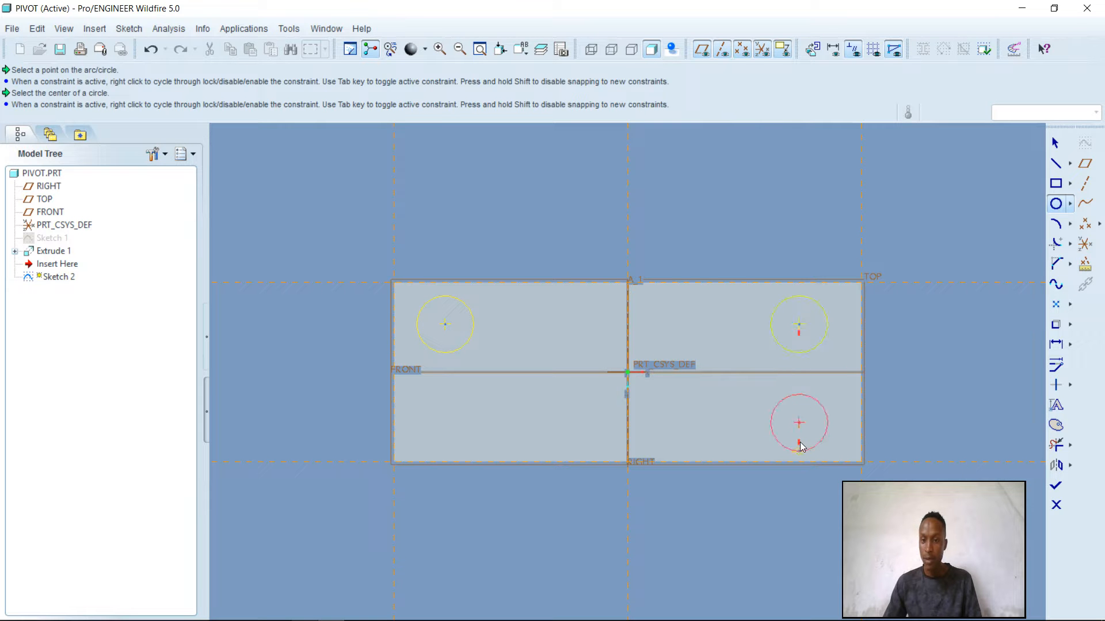
{"action": "left_click", "coordinate": [442, 423]}
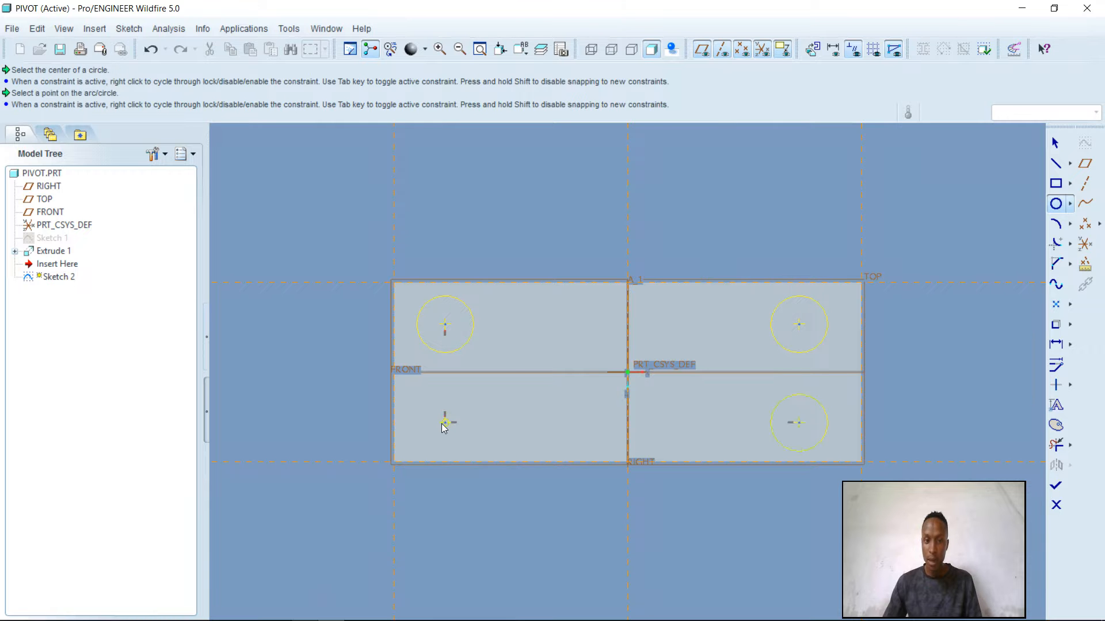
{"action": "left_click", "coordinate": [441, 454]}
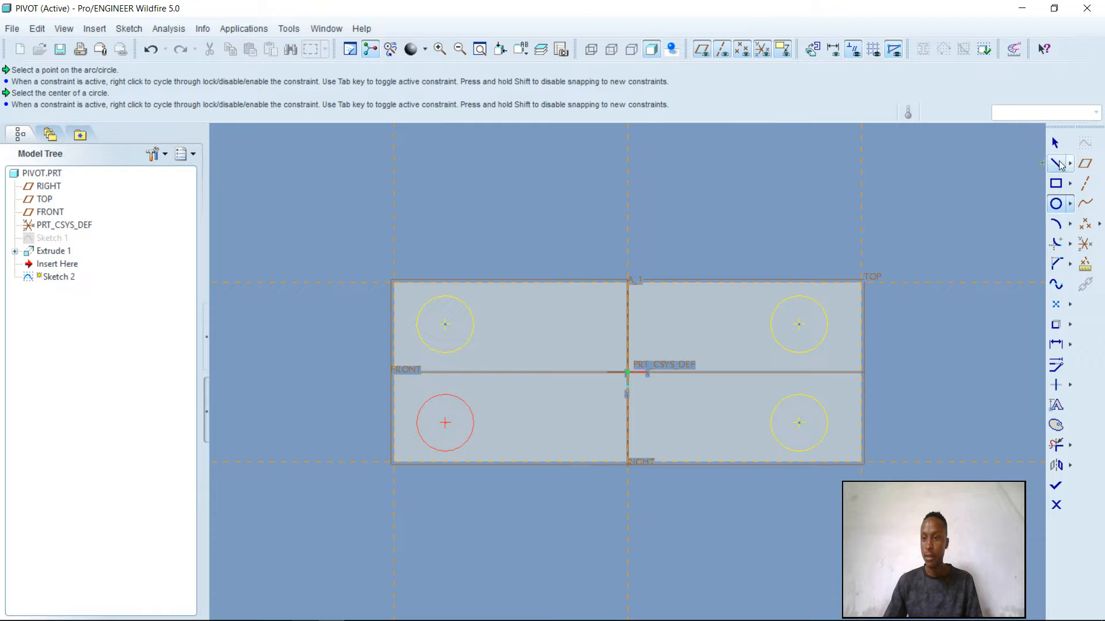
{"action": "left_click", "coordinate": [1057, 143]}
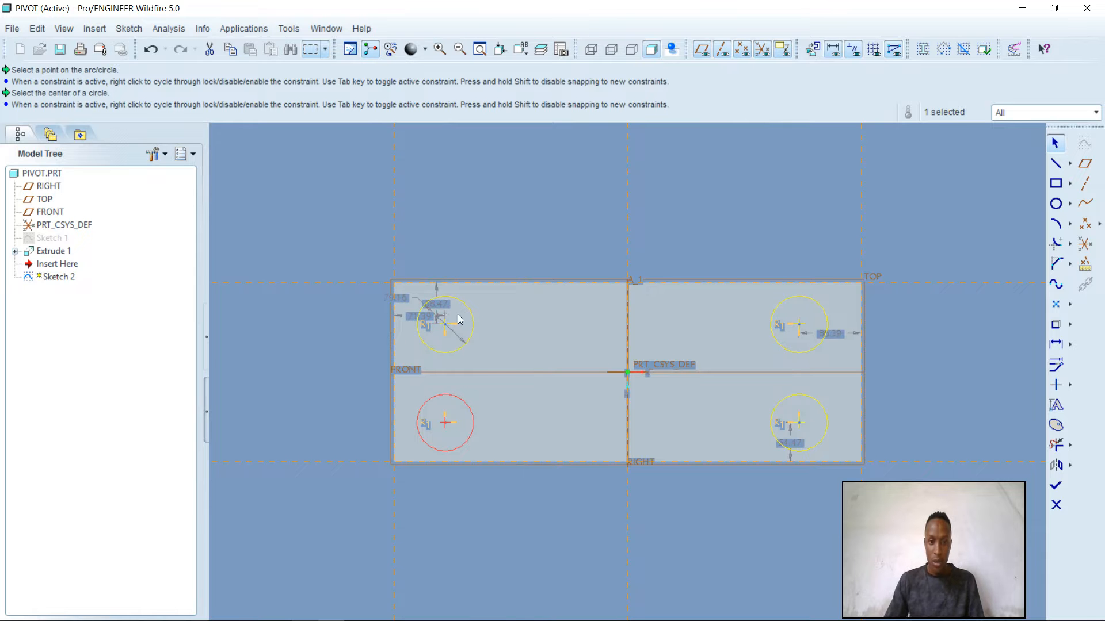
After checking the Pivot's top view in the PDF, set the horizontal distance from the plate's left edge to the upper-left circle's centre to 62.5 mm
{"action": "mouse_move", "coordinate": [270, 615]}
{"action": "left_click", "coordinate": [305, 611]}
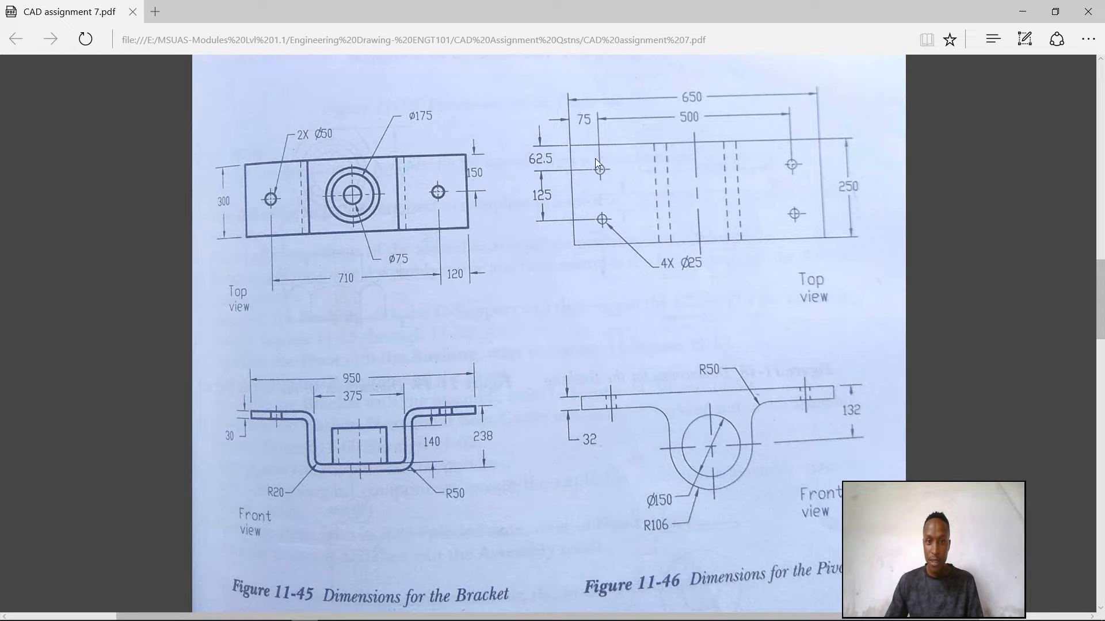
{"action": "mouse_move", "coordinate": [274, 618]}
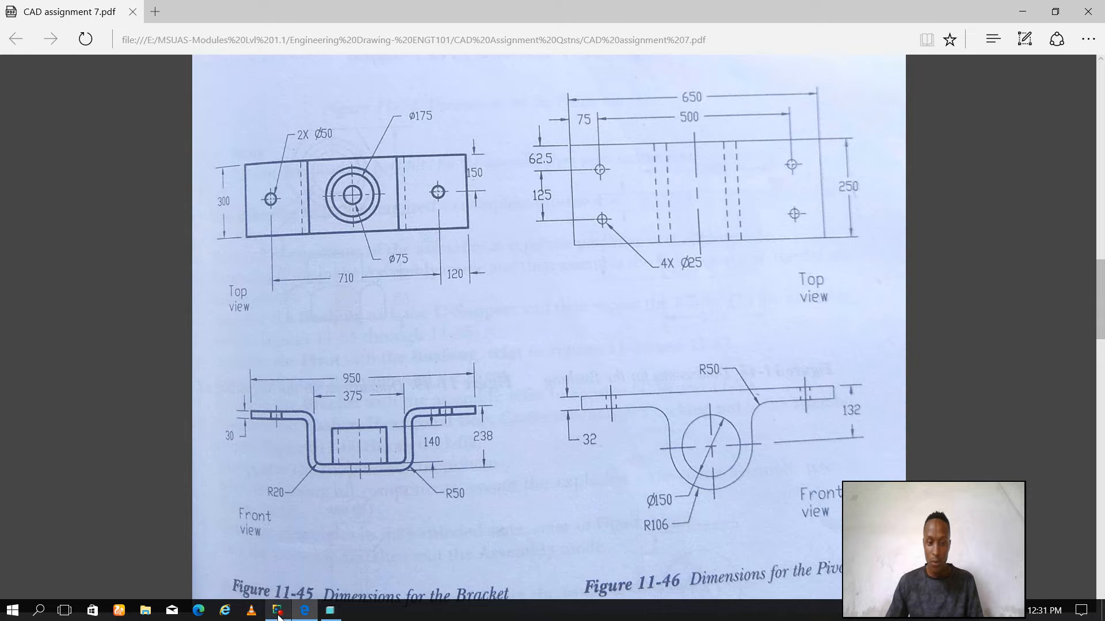
{"action": "left_click", "coordinate": [330, 610]}
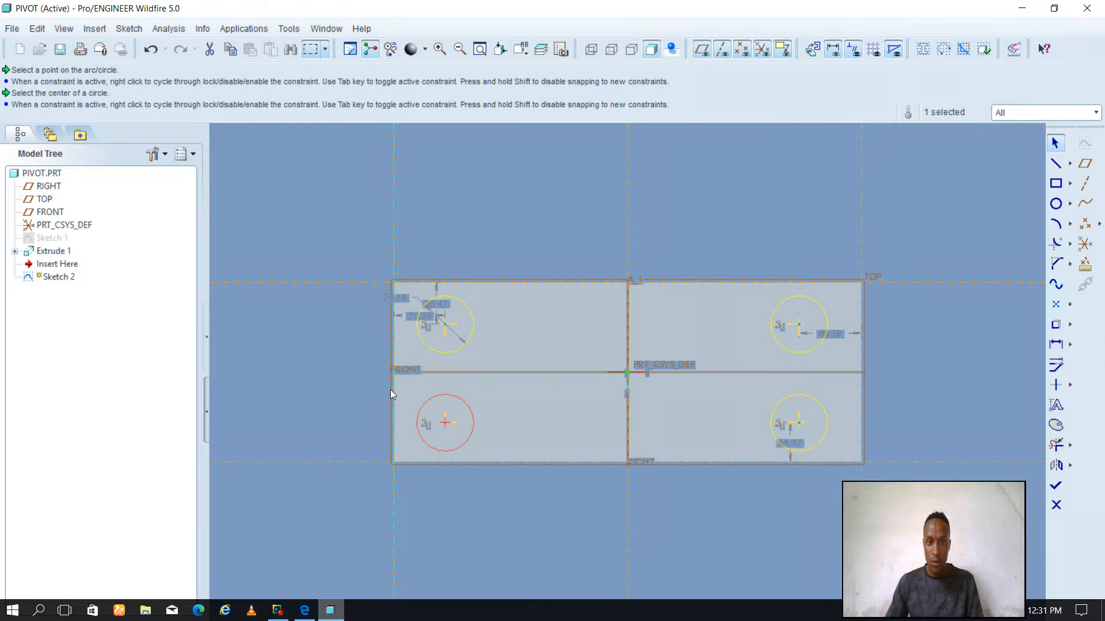
{"action": "double_click", "coordinate": [412, 317]}
{"action": "type", "text": "62"}
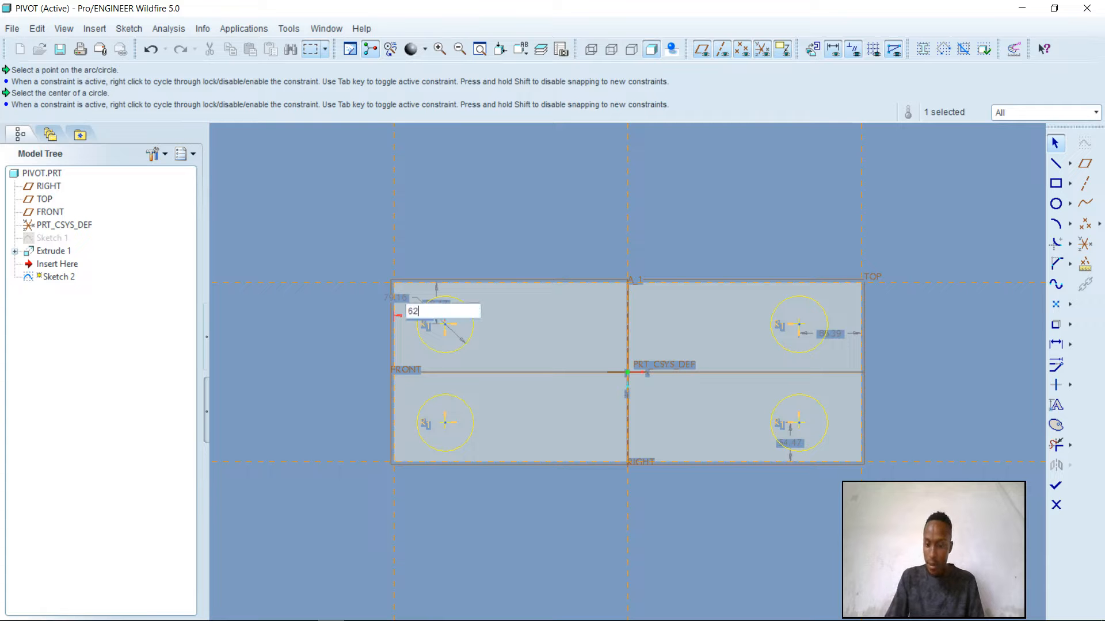
{"action": "type", "text": "0.5"}
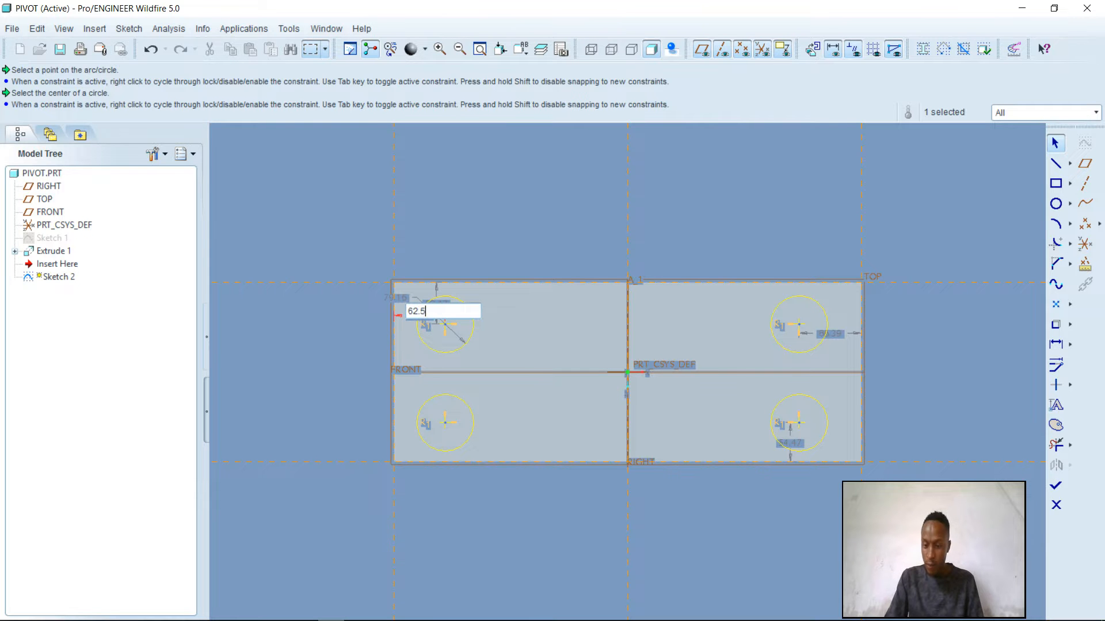
{"action": "key", "text": "Return"}
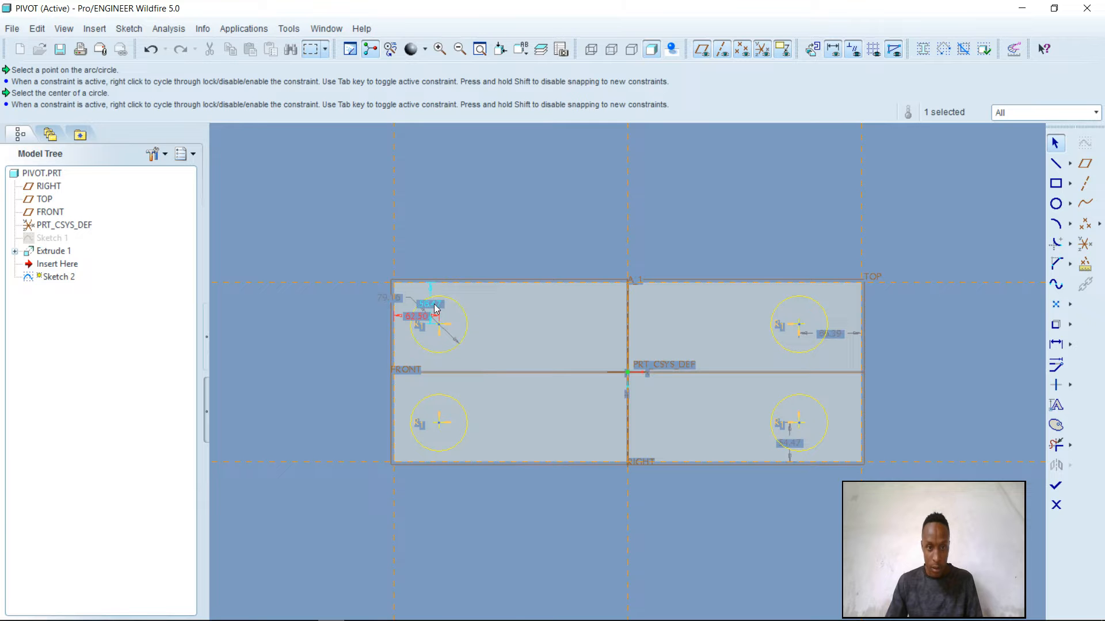
Set the upper-left circle's centre 75 mm from the plate's left edge and 62.5 mm from its upper edge
{"action": "double_click", "coordinate": [415, 314]}
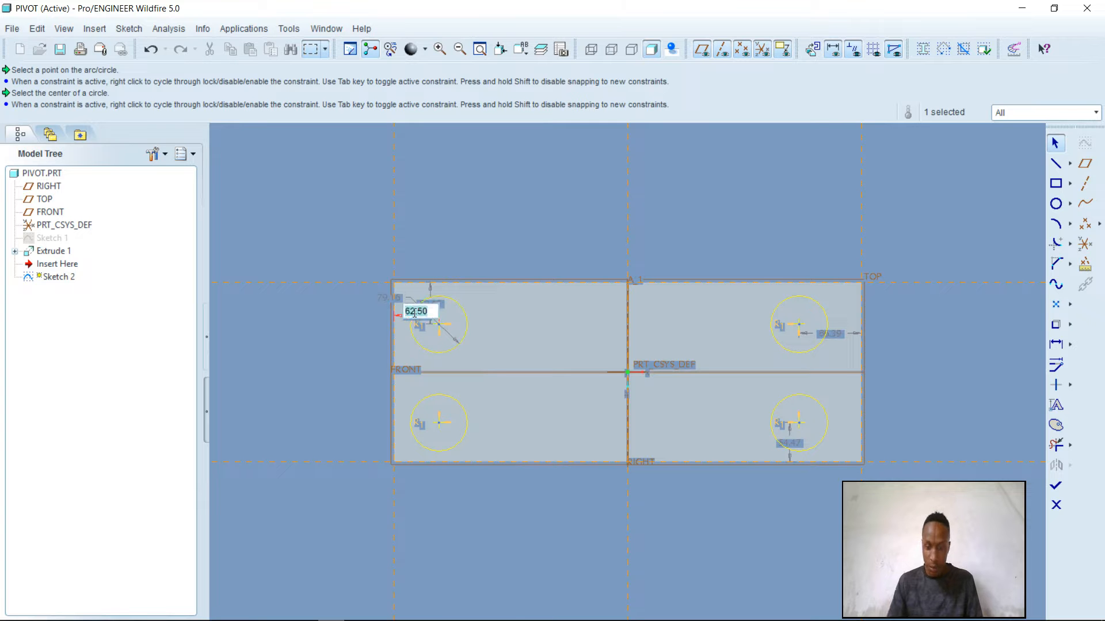
{"action": "type", "text": "75"}
{"action": "key", "text": "Return"}
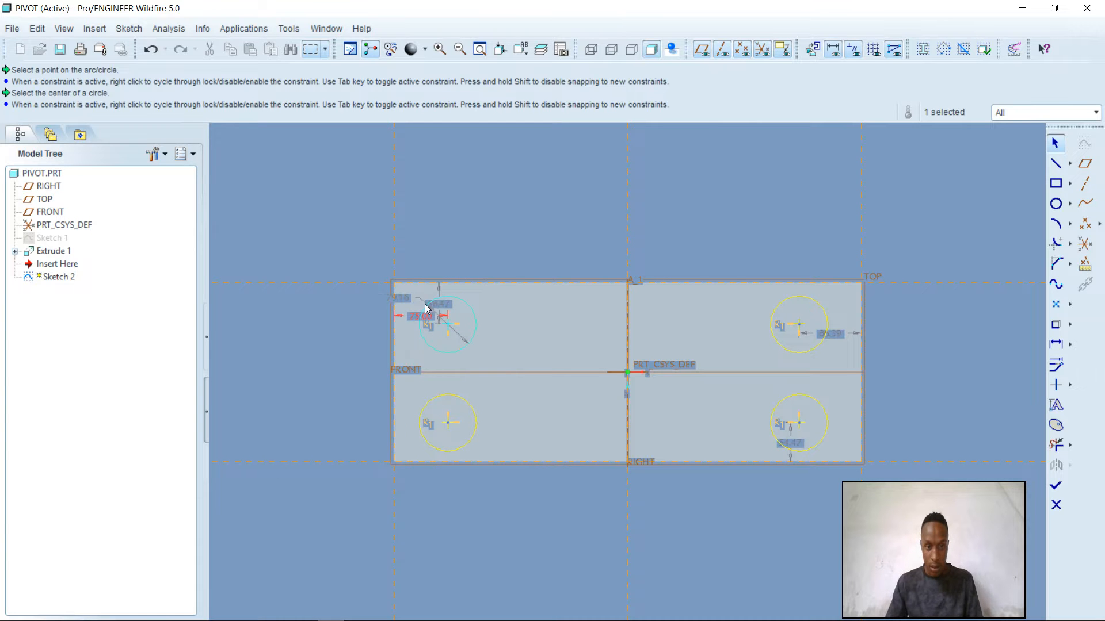
{"action": "double_click", "coordinate": [444, 304]}
{"action": "type", "text": "620"}
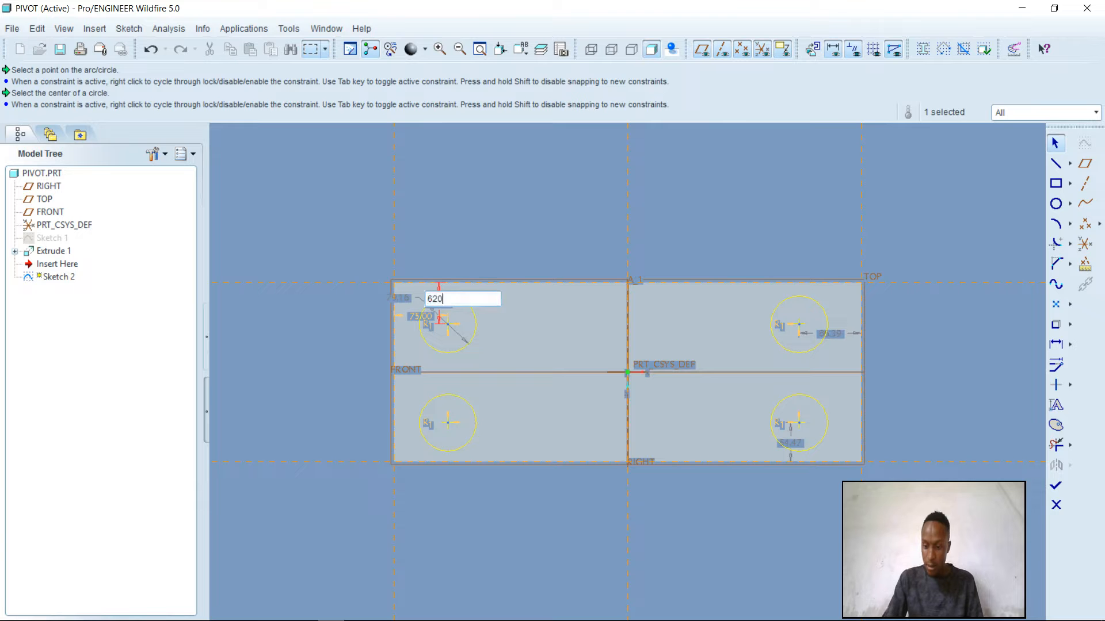
{"action": "key", "text": "BackSpace"}
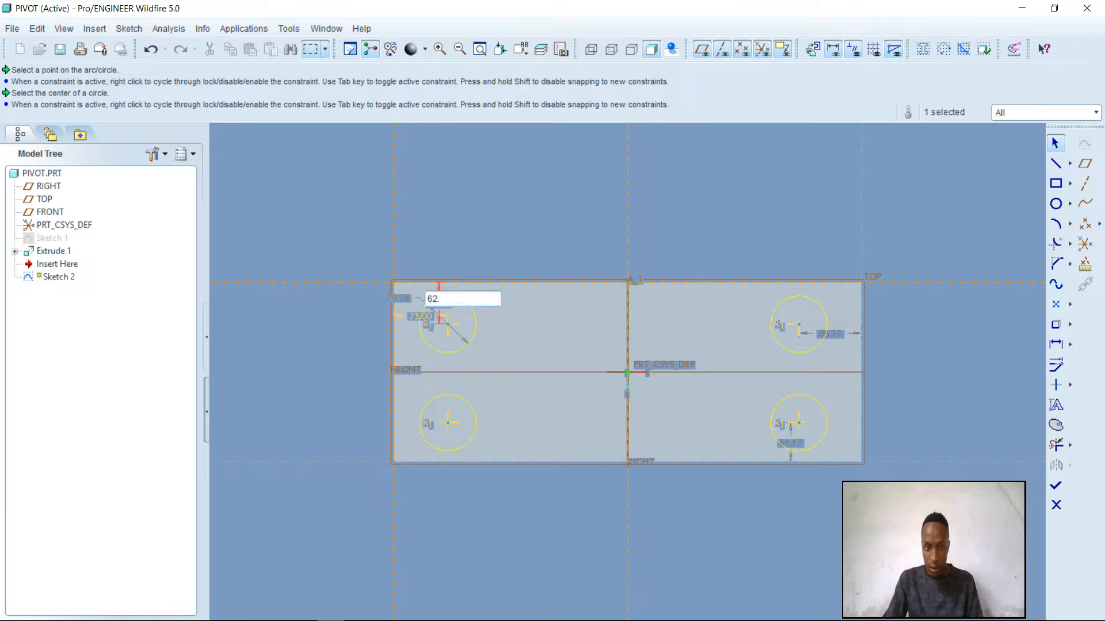
{"action": "key", "text": "Return"}
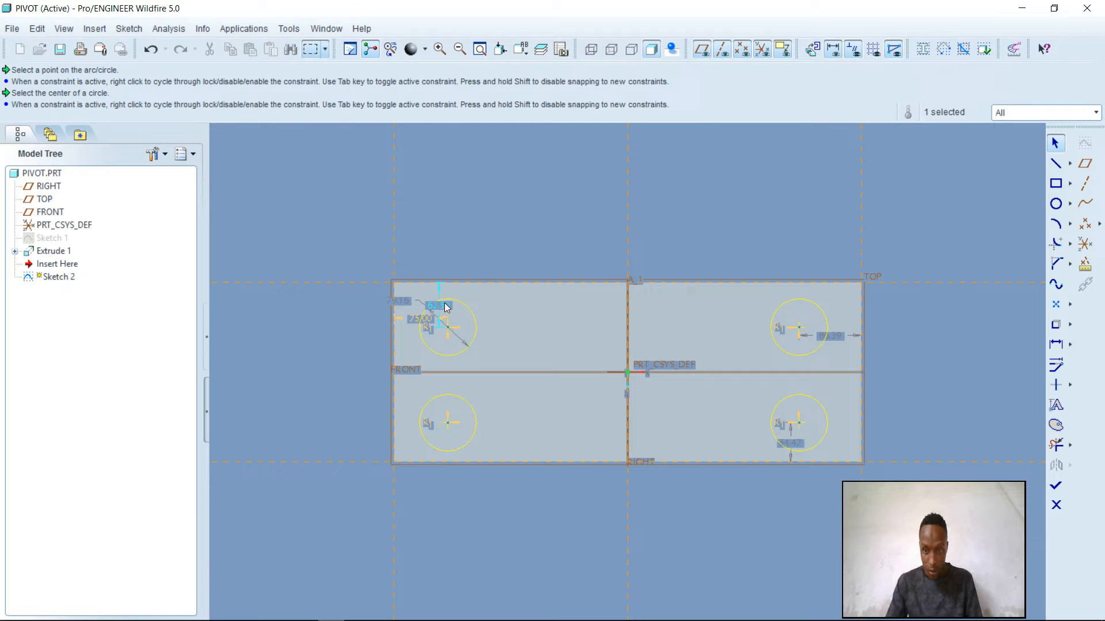
Set the common diameter of the four circles to 50 mm
{"action": "double_click", "coordinate": [400, 303]}
{"action": "type", "text": "50"}
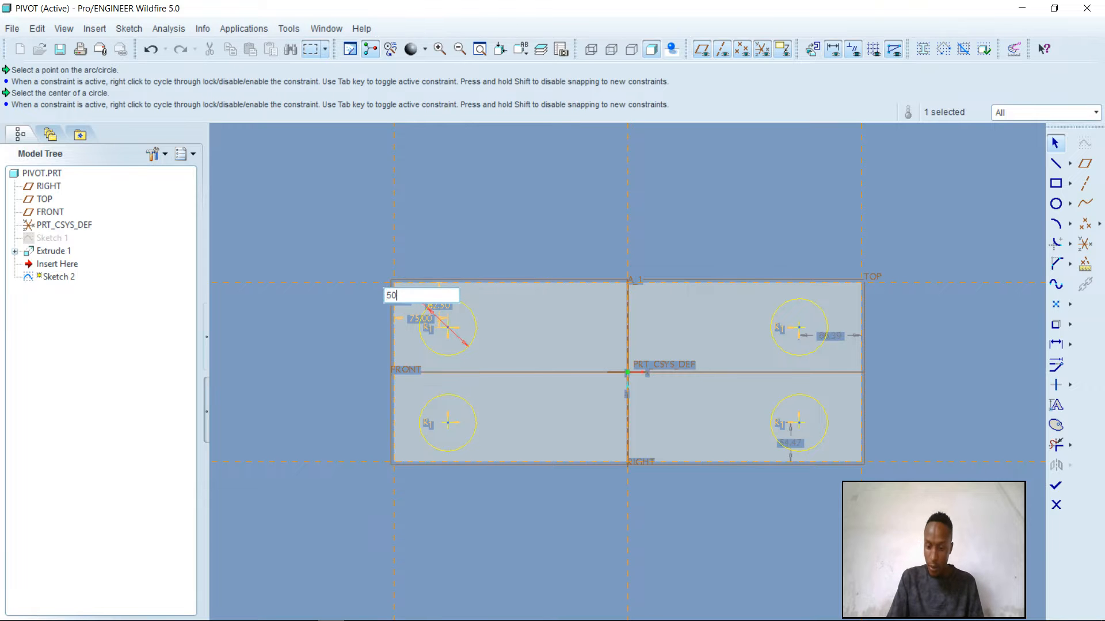
{"action": "key", "text": "Return"}
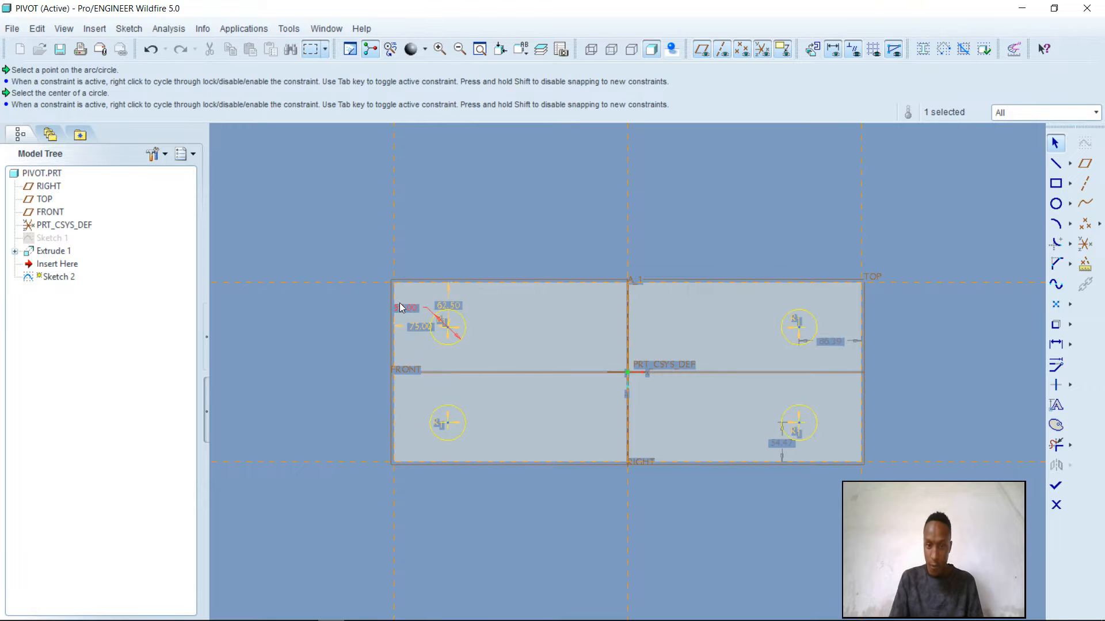
After checking the Pivot's top view in the PDF, set the lower-right circle's centre 75 mm from the right edge and 62.5 mm from the lower edge
{"action": "double_click", "coordinate": [829, 342]}
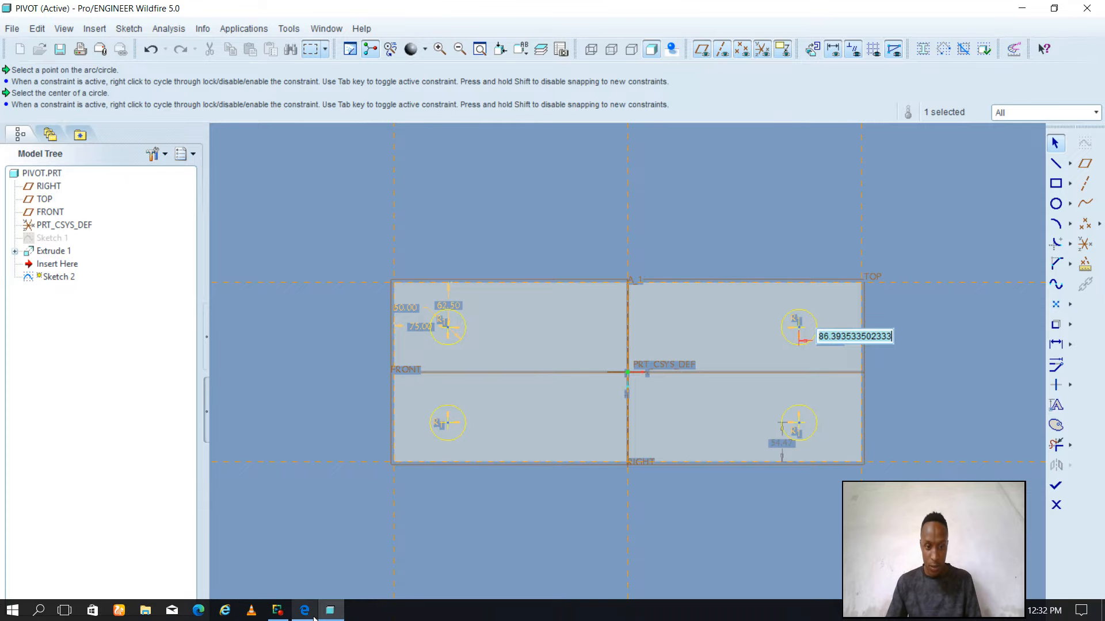
{"action": "left_click", "coordinate": [308, 613]}
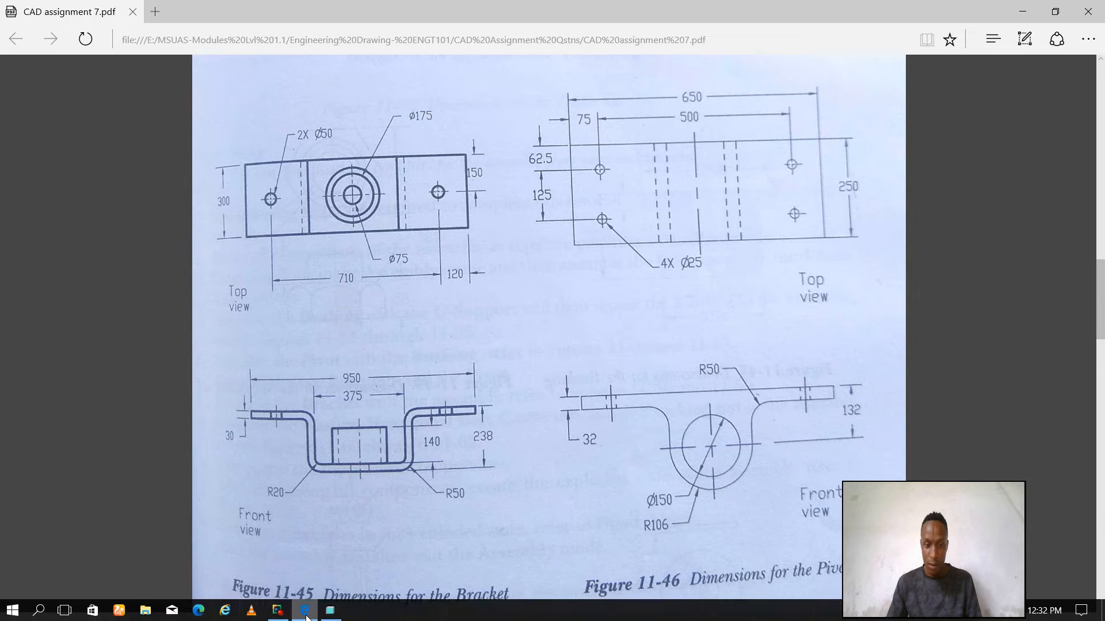
{"action": "left_click", "coordinate": [331, 611]}
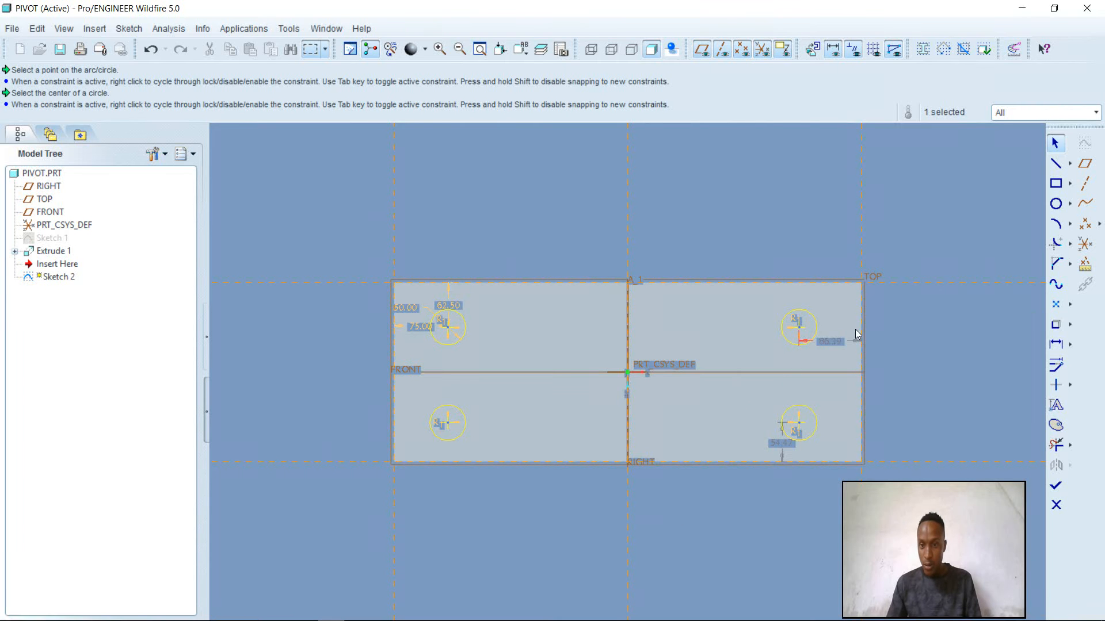
{"action": "double_click", "coordinate": [834, 345]}
{"action": "type", "text": "75"}
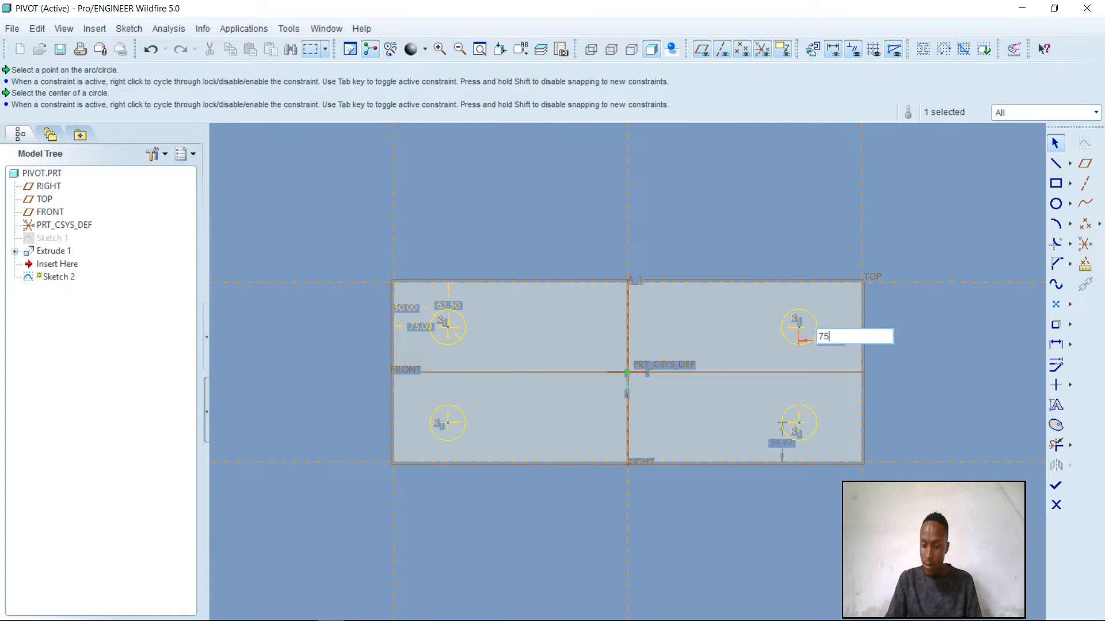
{"action": "key", "text": "Return"}
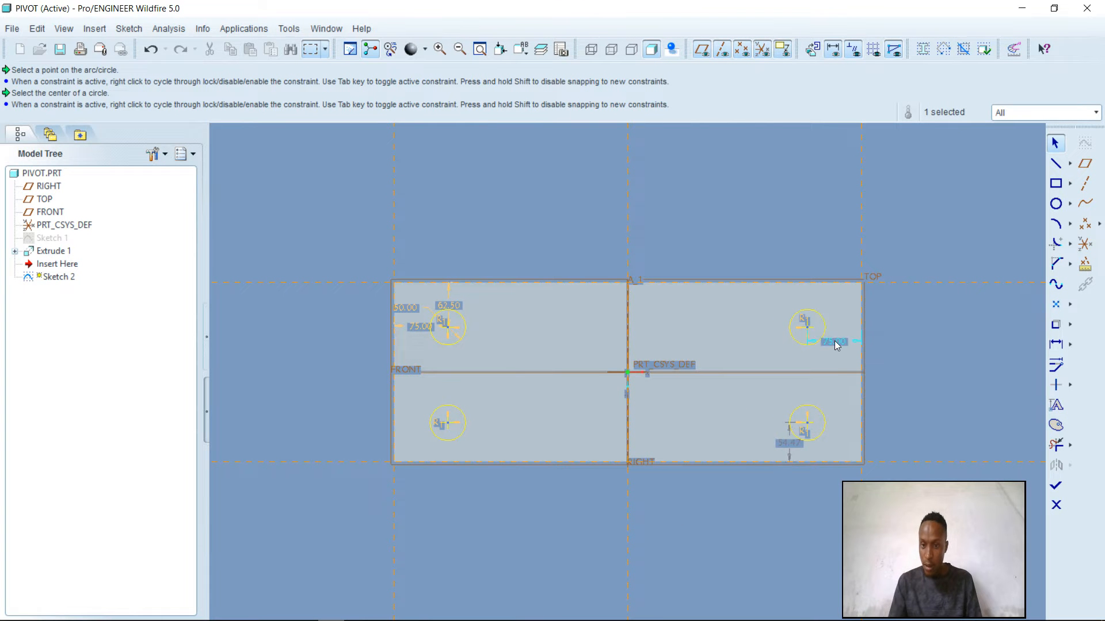
{"action": "double_click", "coordinate": [789, 443]}
{"action": "type", "text": "6"}
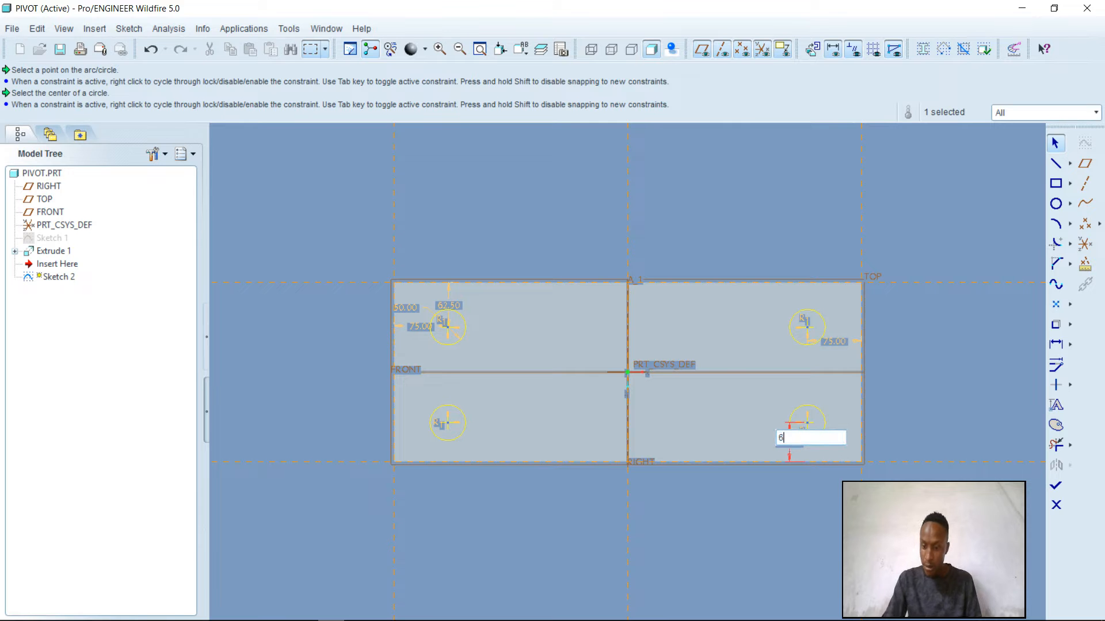
{"action": "type", "text": "2.5"}
{"action": "key", "text": "Return"}
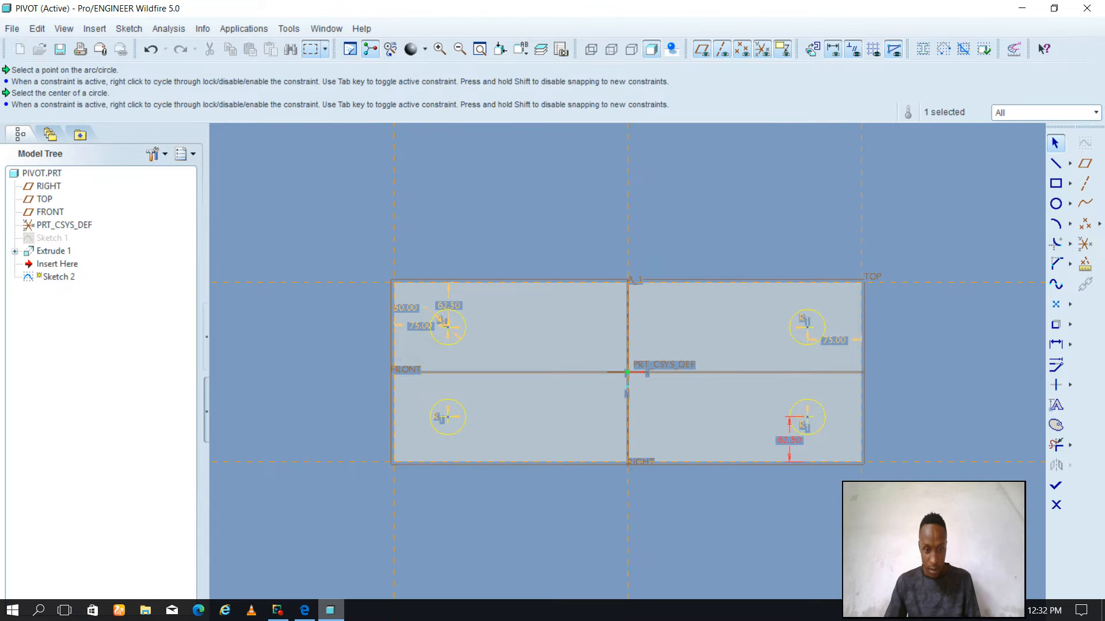
After checking the hole size in the PDF, set the circles' common diameter to 25 mm and finish the sketch
{"action": "left_click", "coordinate": [304, 610]}
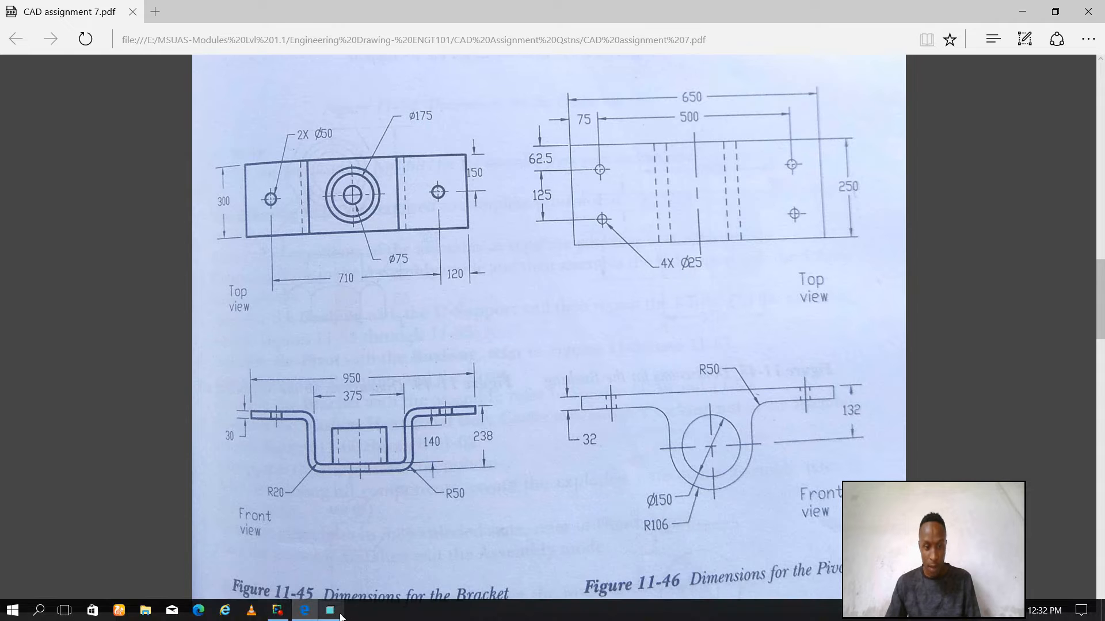
{"action": "left_click", "coordinate": [331, 612]}
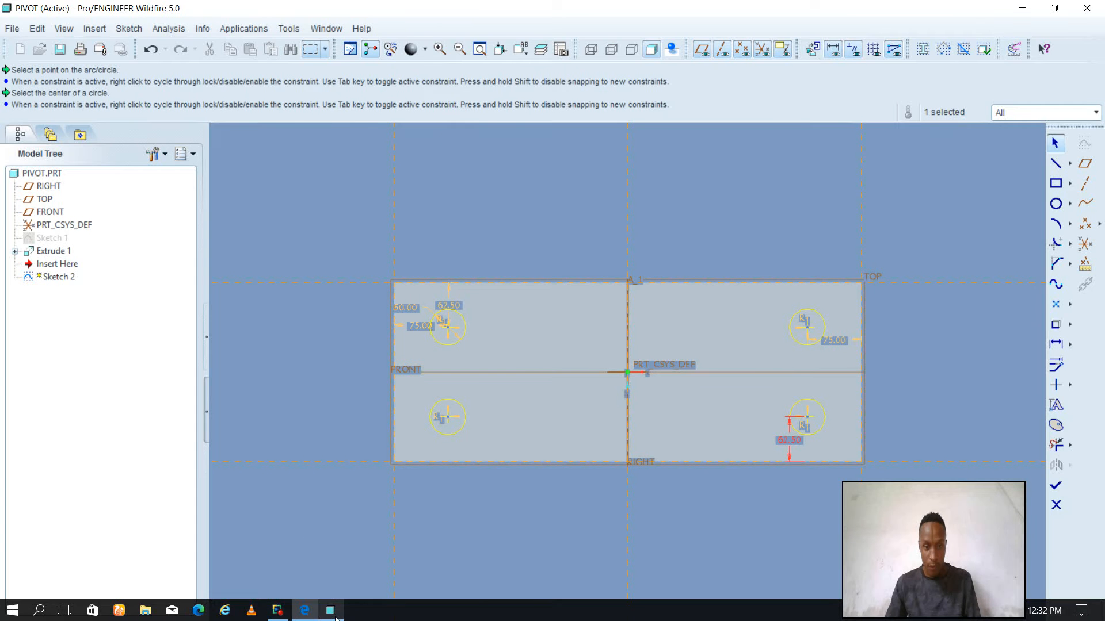
{"action": "double_click", "coordinate": [405, 311]}
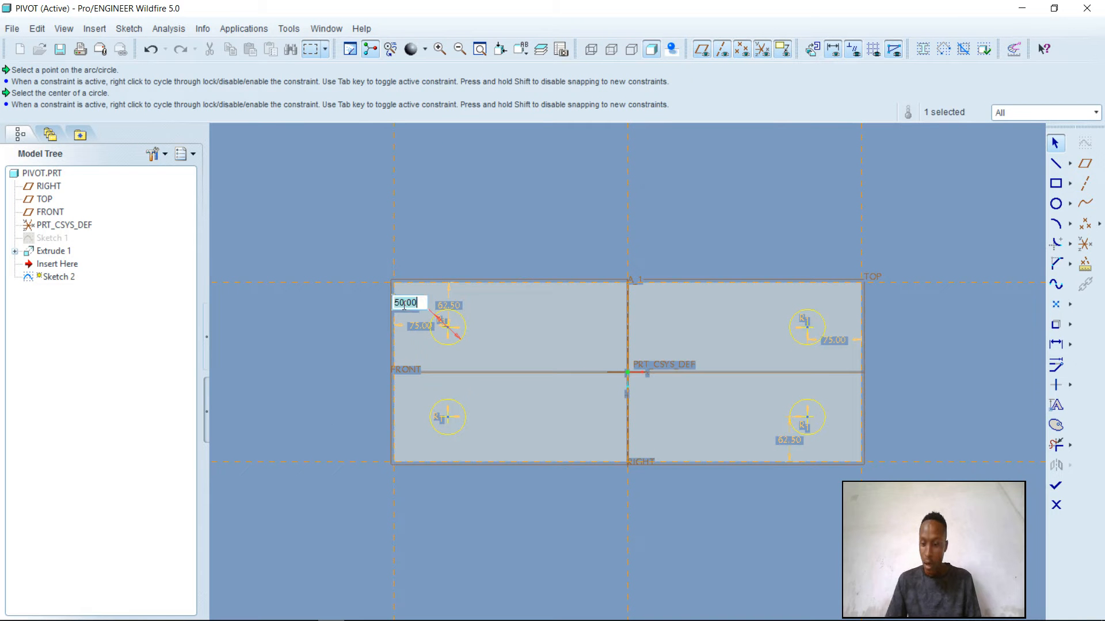
{"action": "type", "text": "25"}
{"action": "key", "text": "Return"}
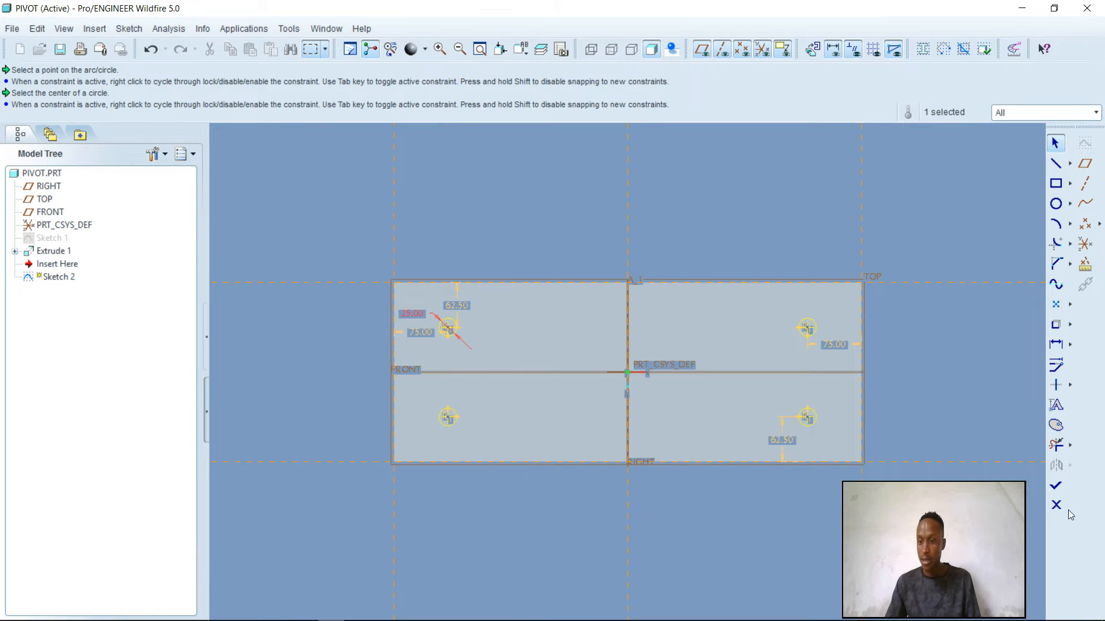
{"action": "left_click", "coordinate": [1056, 486]}
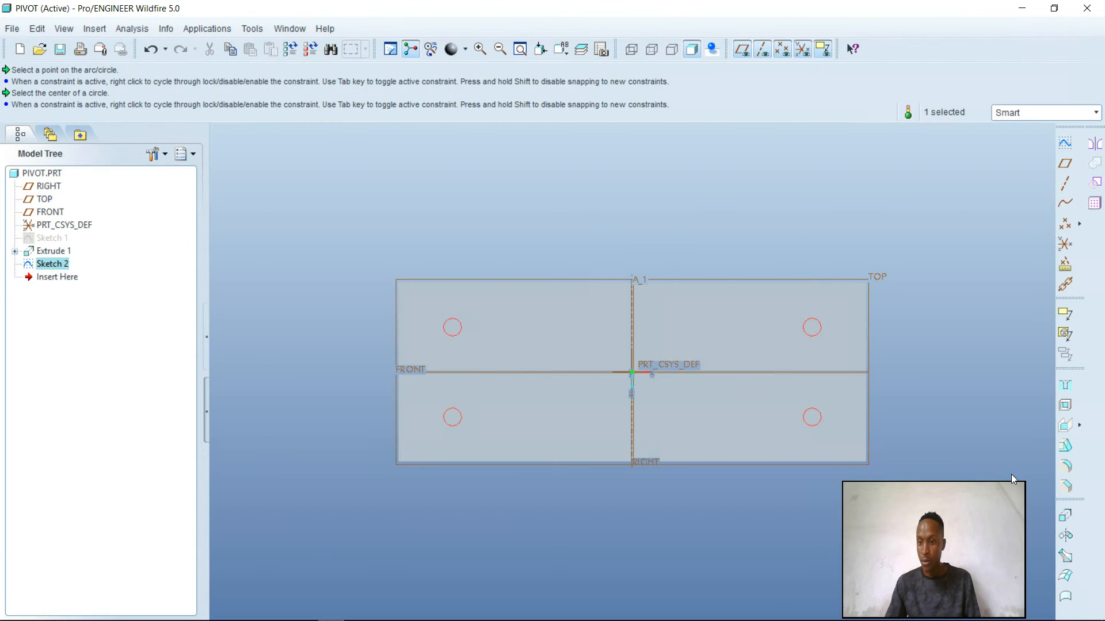
Extrude the four circles 184 mm downward as a material-removing cut through the plate, previewing it before accepting
{"action": "left_click", "coordinate": [1065, 515]}
{"action": "middle_click_drag", "start_coordinate": [964, 341], "coordinate": [961, 291]}
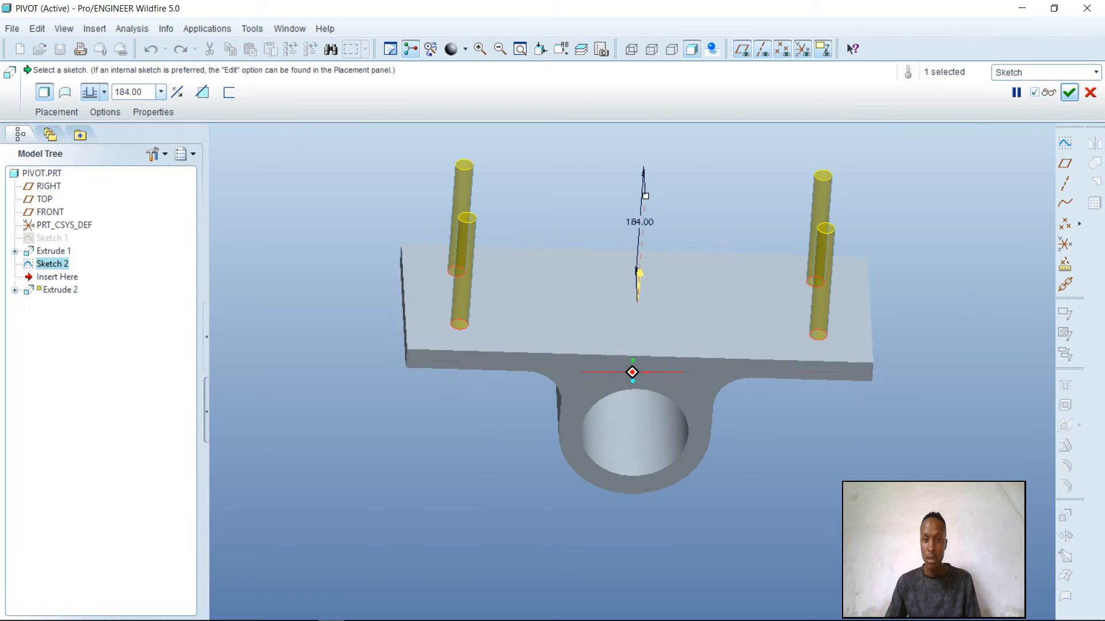
{"action": "left_click", "coordinate": [644, 276]}
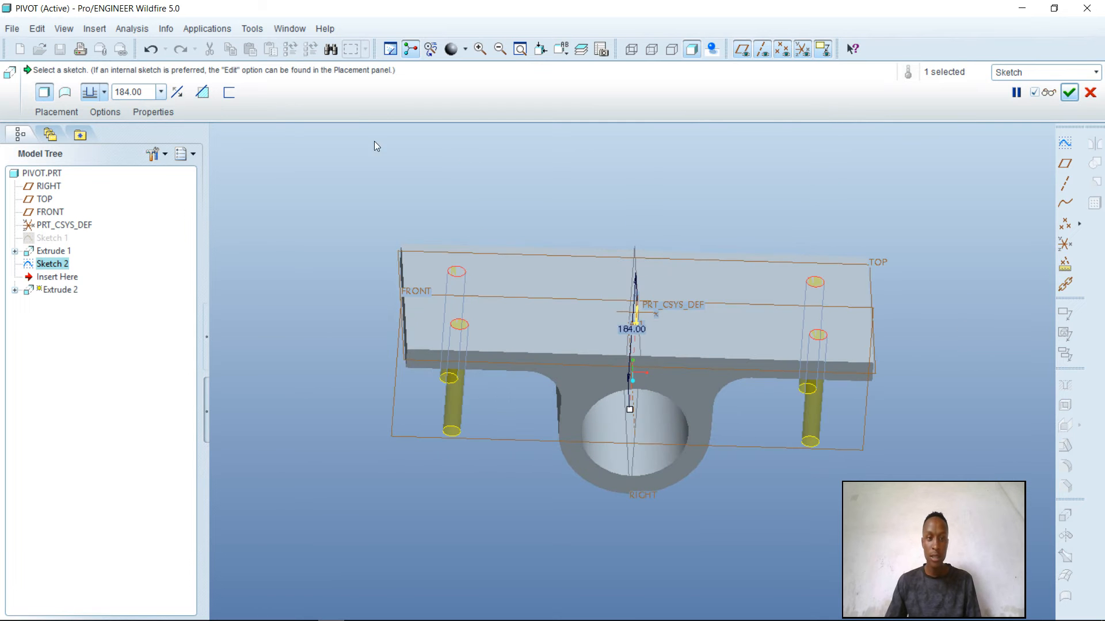
{"action": "left_click", "coordinate": [202, 93]}
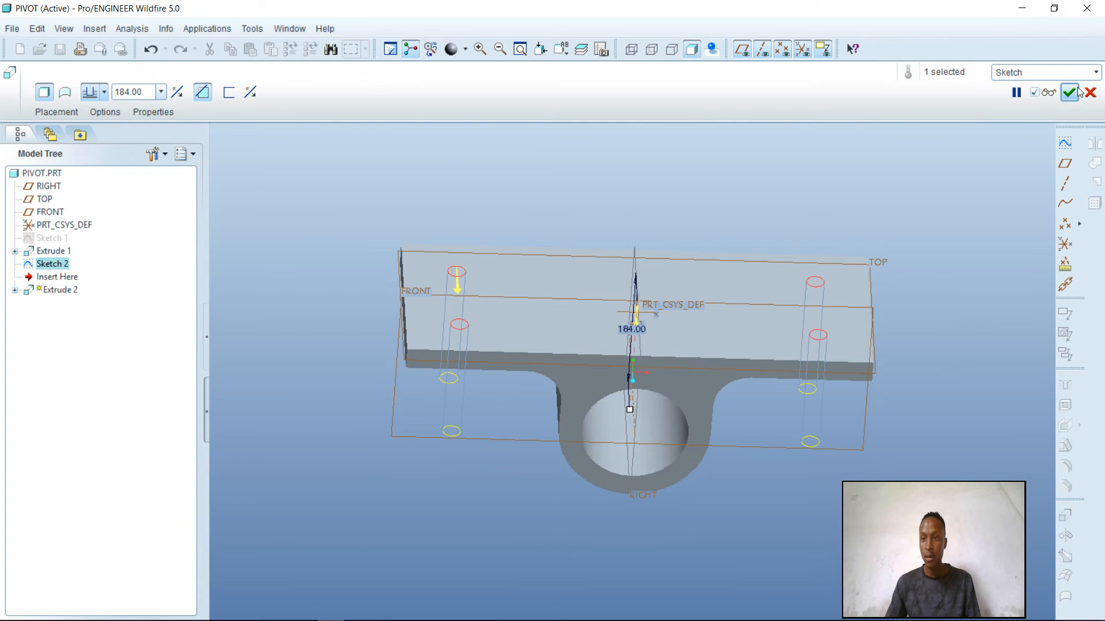
{"action": "left_click", "coordinate": [1051, 92]}
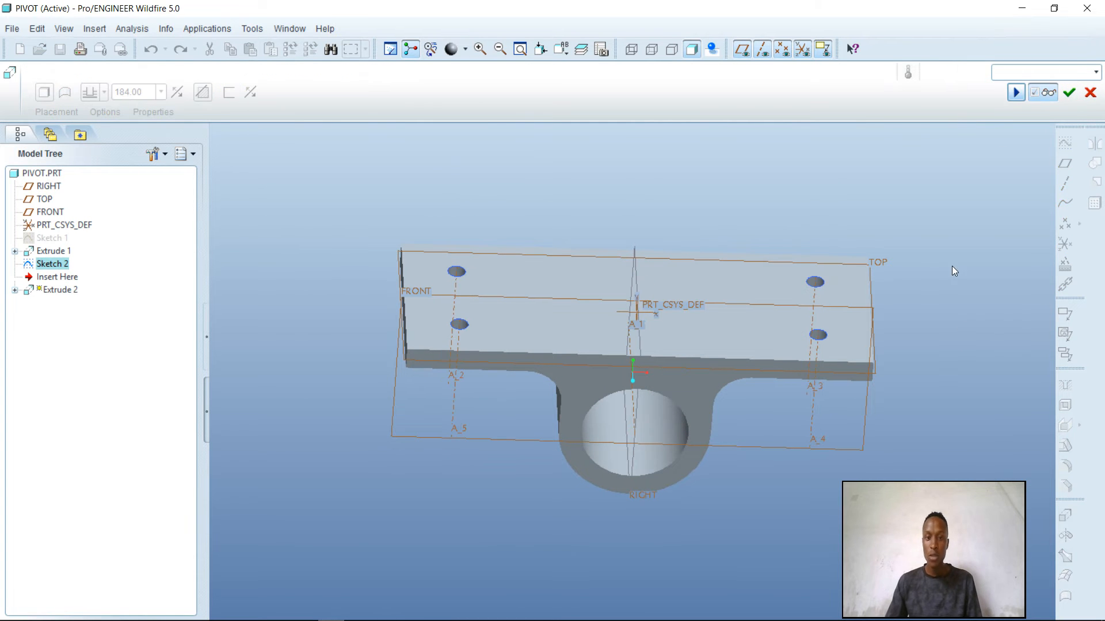
{"action": "middle_click_drag", "start_coordinate": [951, 266], "coordinate": [976, 230]}
{"action": "left_click", "coordinate": [1068, 94]}
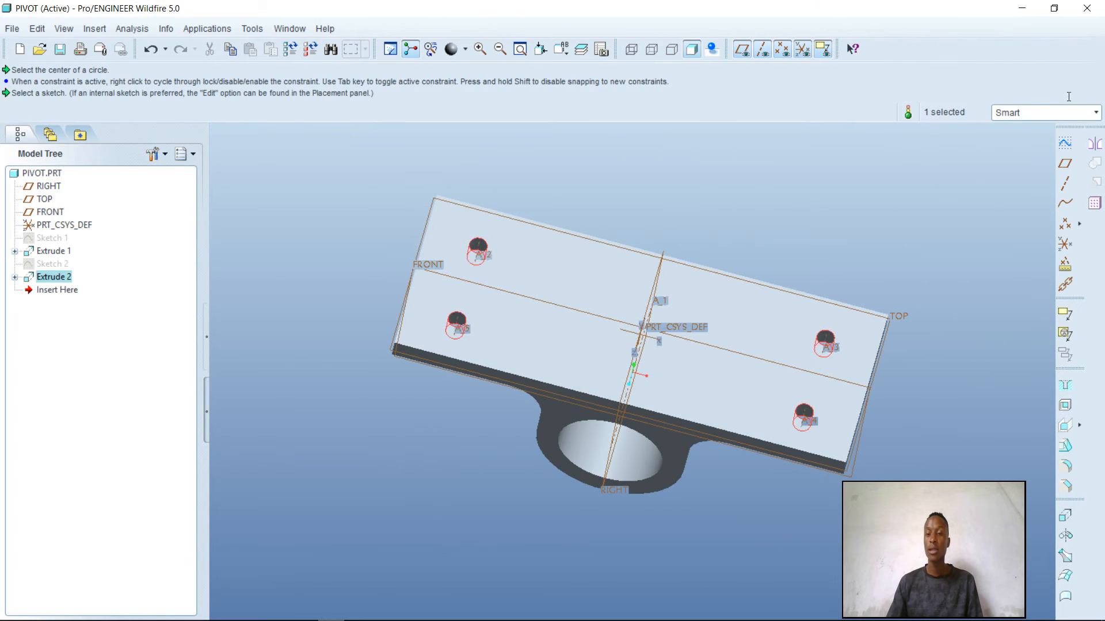
Inspect the finished part from several angles, and save it as PIVOT.PRT in the proposed folder
{"action": "middle_click_drag", "start_coordinate": [924, 340], "coordinate": [588, 340]}
{"action": "middle_click_drag", "start_coordinate": [654, 318], "coordinate": [624, 309]}
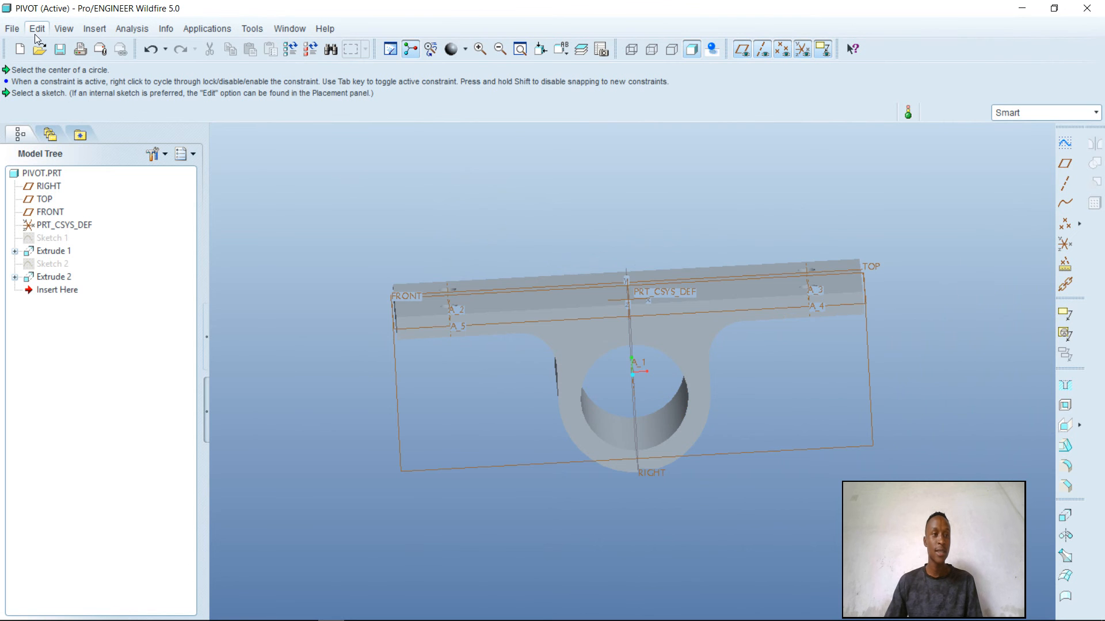
{"action": "left_click", "coordinate": [11, 29]}
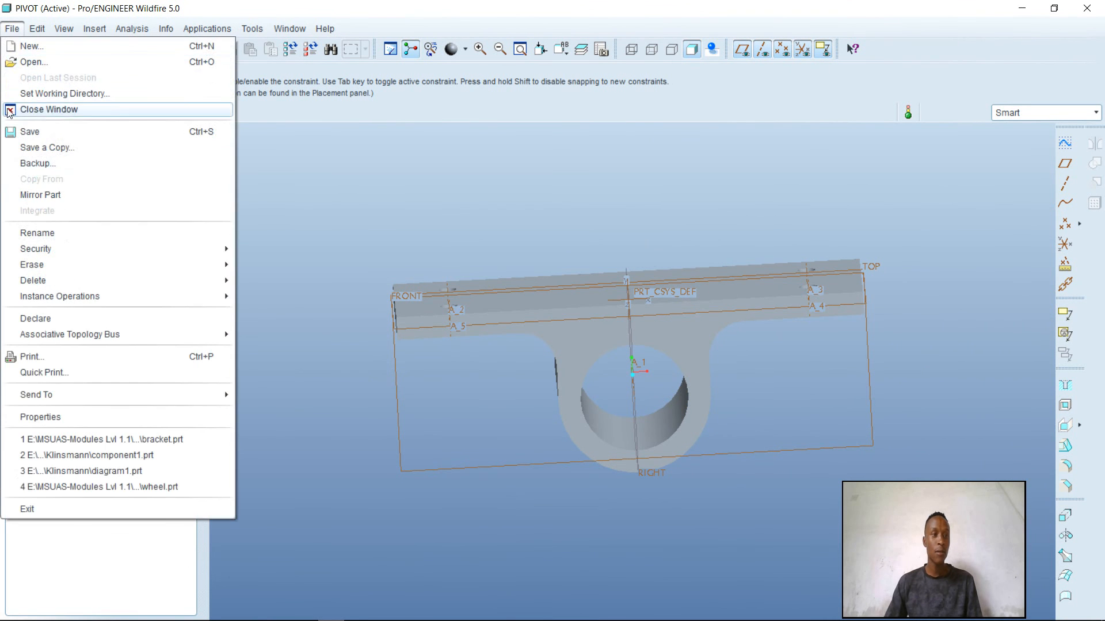
{"action": "left_click", "coordinate": [54, 130]}
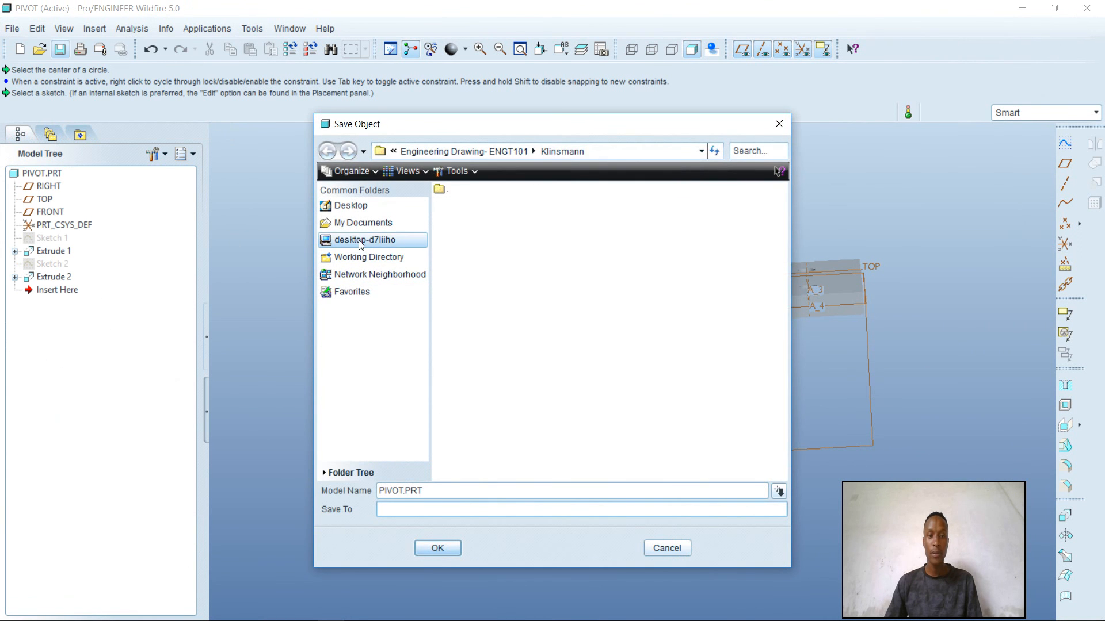
{"action": "left_click", "coordinate": [230, 199]}
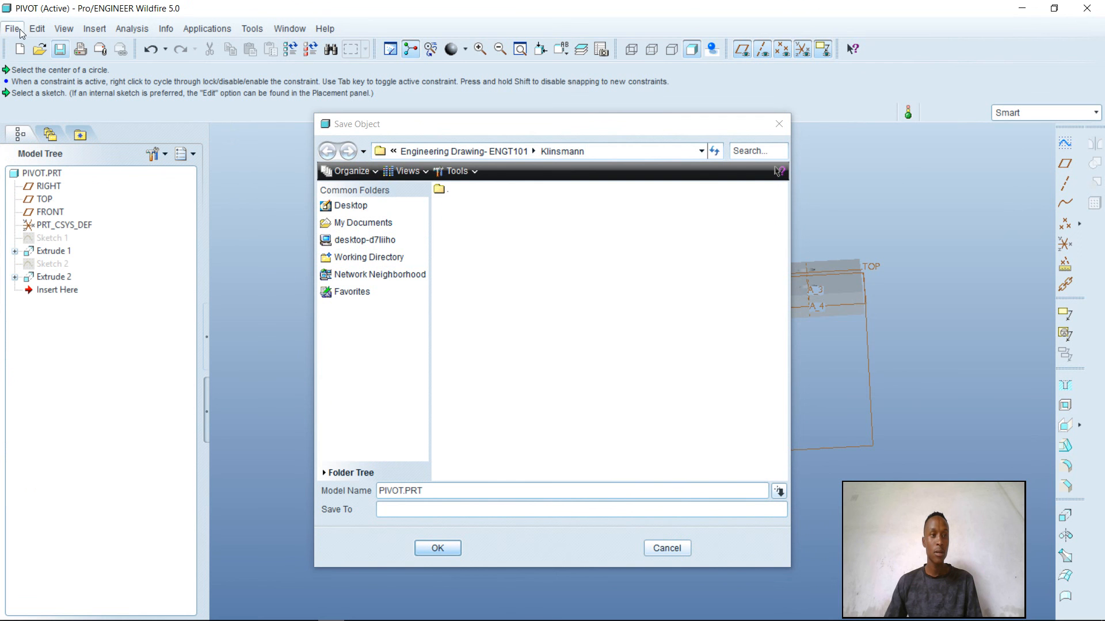
{"action": "left_click", "coordinate": [419, 551]}
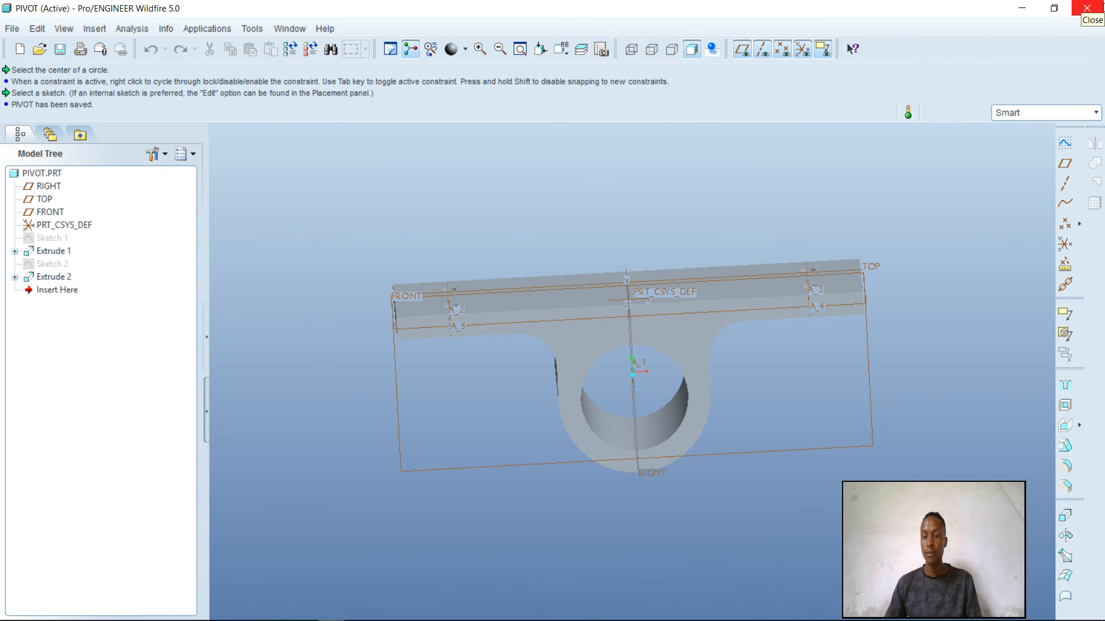